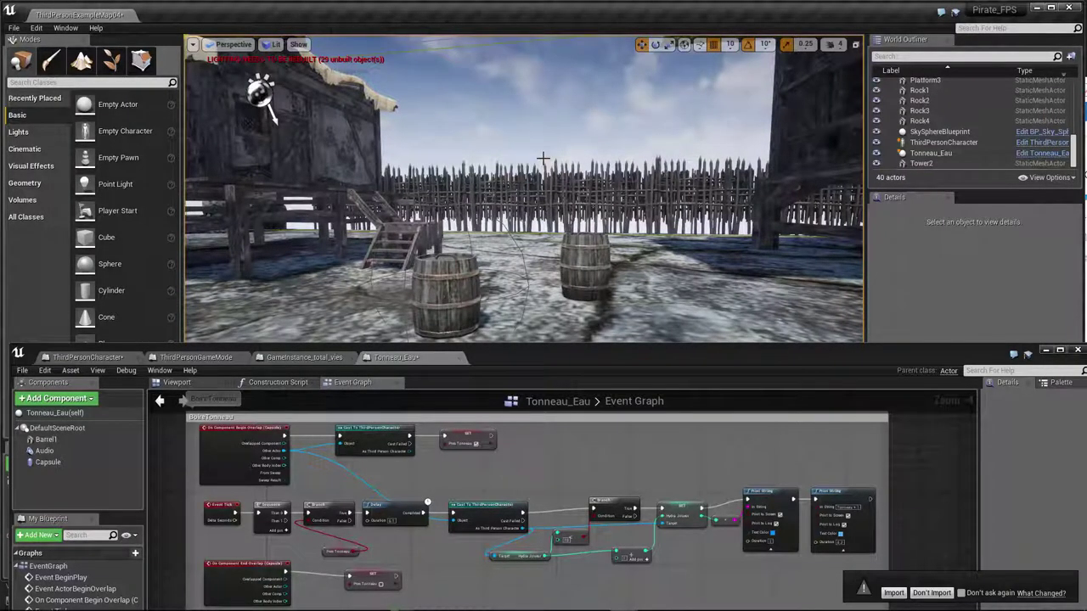
- Launch a play-in-editor session to test the water barrels and their Hydration value
key("alt+p")
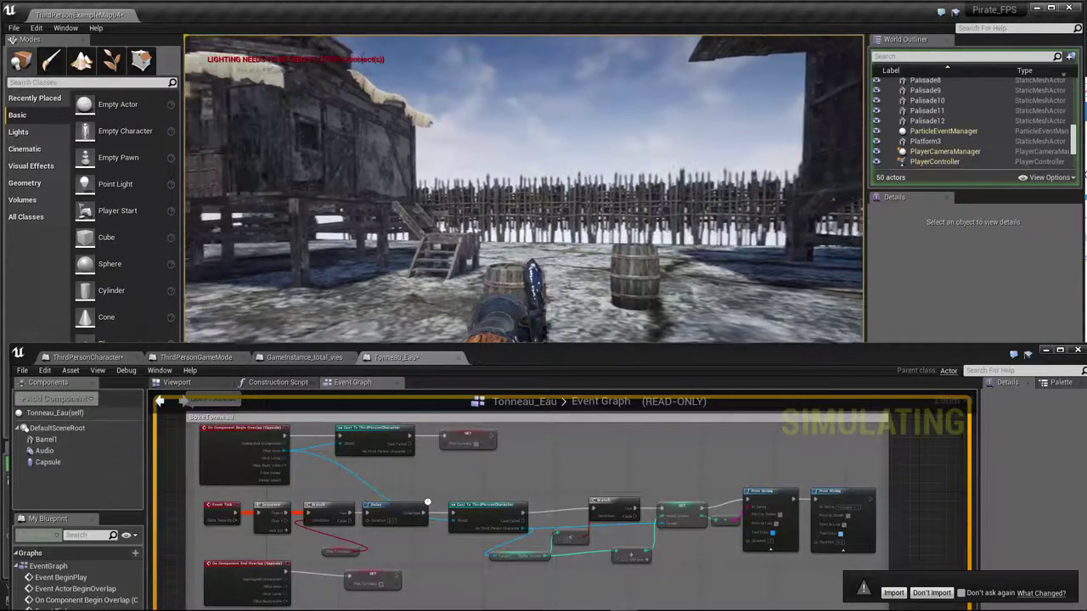
- Stop playing, select the Tonneau_Eau barrel and bring its blueprint editor over the level
key("Escape")
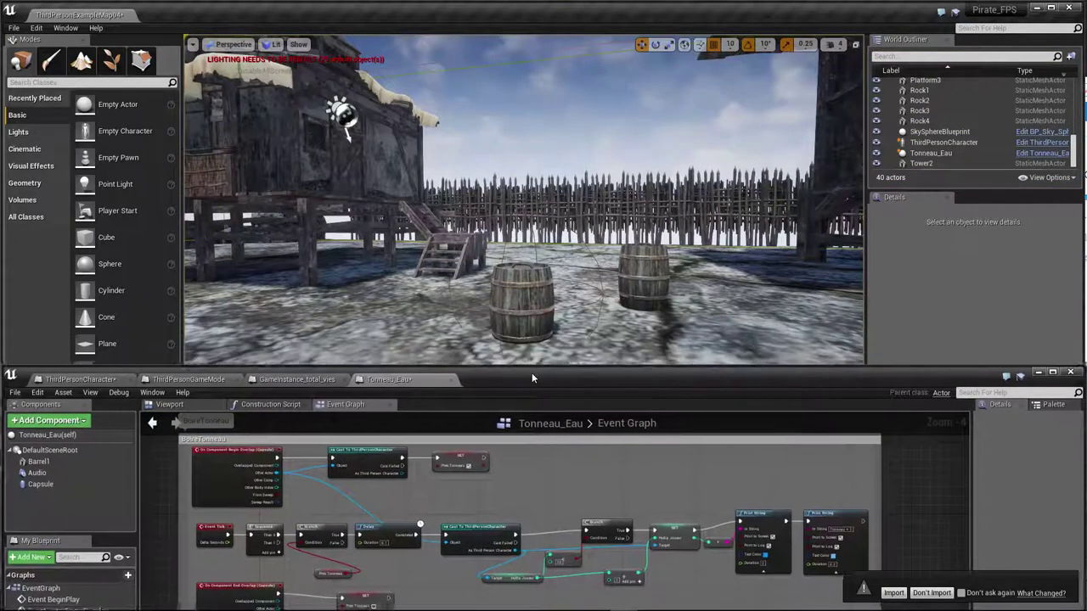
left_click_drag(538, 356, 531, 361)
left_click(523, 301)
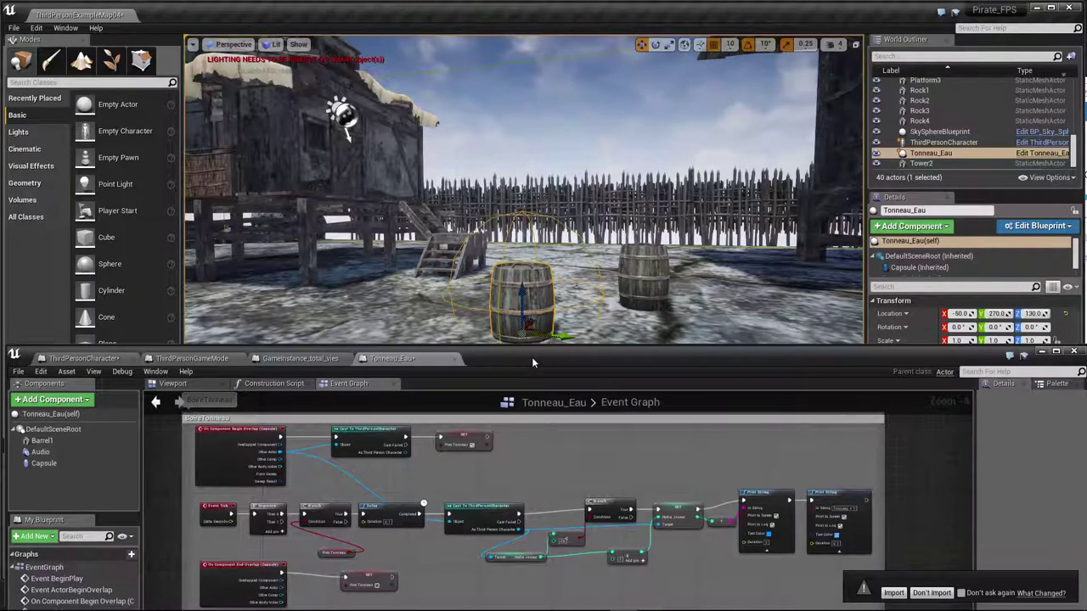
left_click_drag(530, 360, 534, 75)
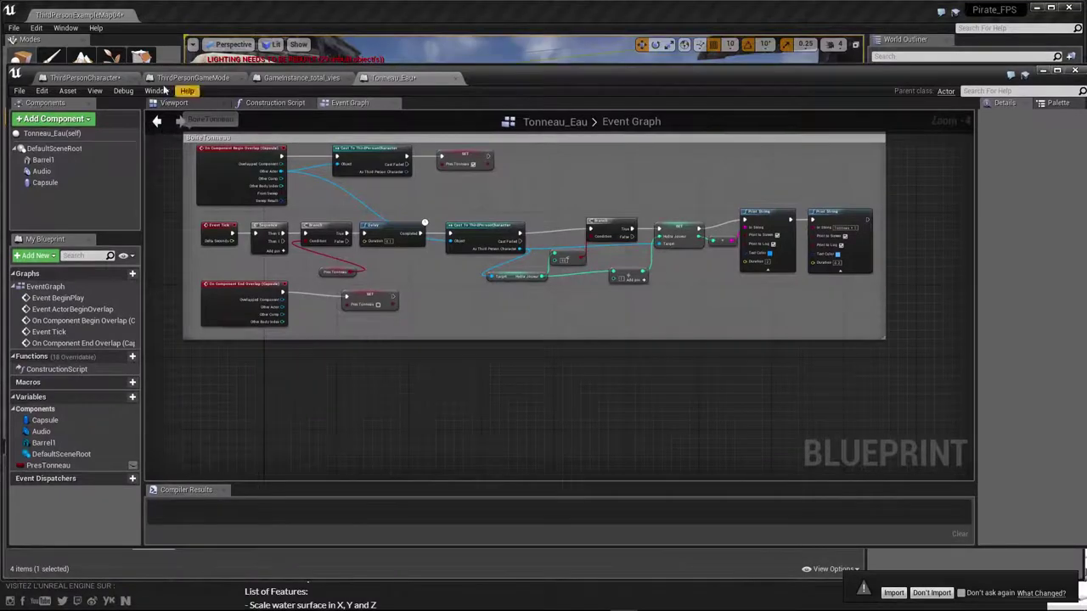
- Switch to the ThirdPersonCharacter graph, navigate to the Hydratation group and inspect Hydra_joueur
left_click(89, 77)
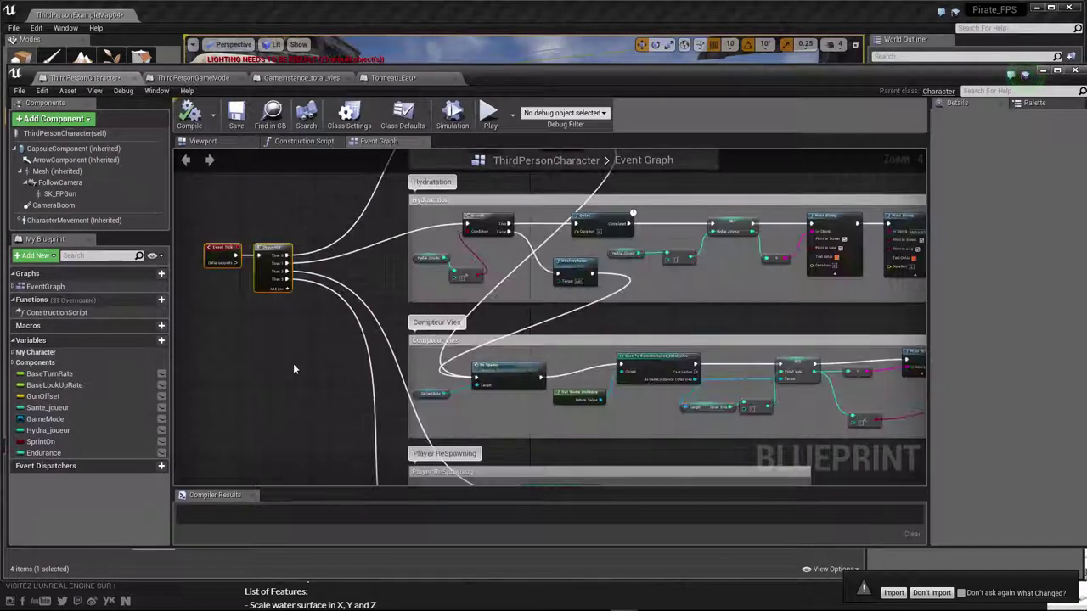
mouse_move(293, 368)
right_mouse_down()
mouse_move(335, 343)
mouse_move(324, 370)
right_mouse_up()
scroll(335, 343, "up", 3)
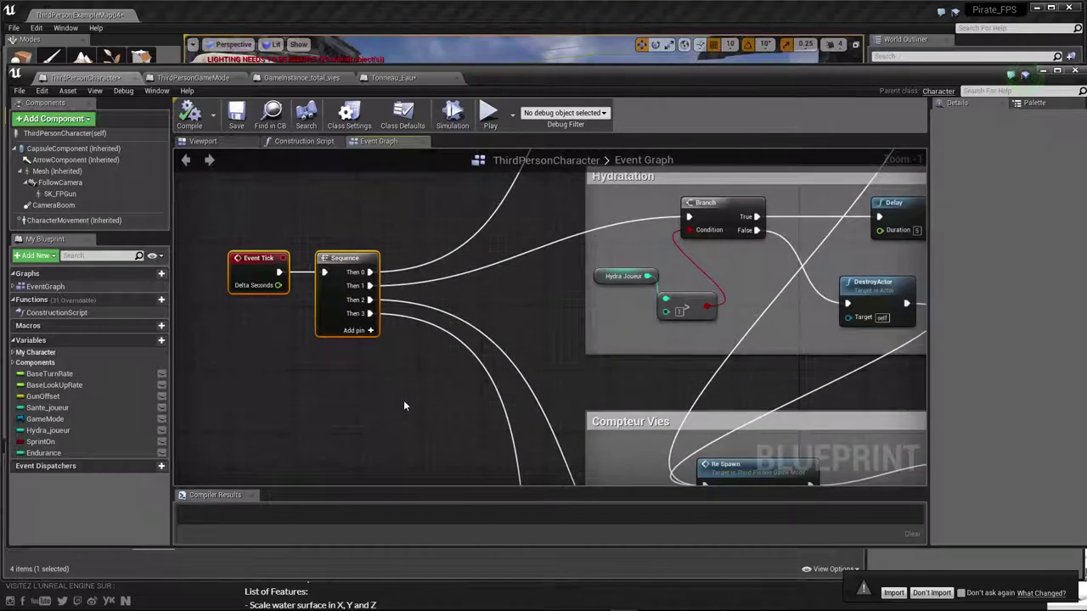
right_click_drag(405, 406, 324, 323)
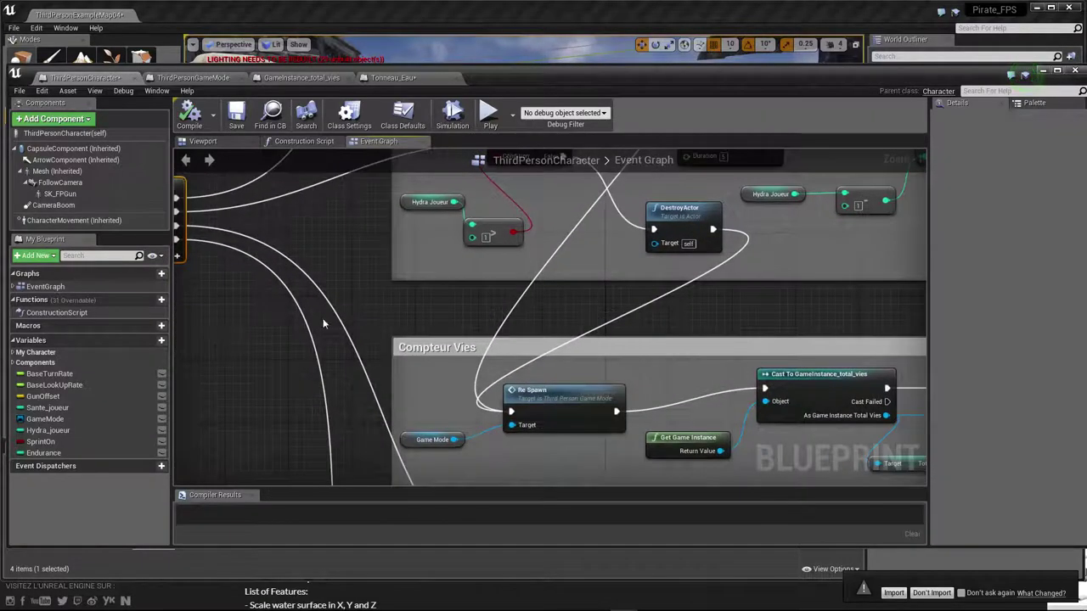
mouse_move(360, 287)
right_mouse_down()
mouse_move(227, 428)
mouse_move(196, 416)
right_mouse_up()
scroll(224, 404, "down", 1)
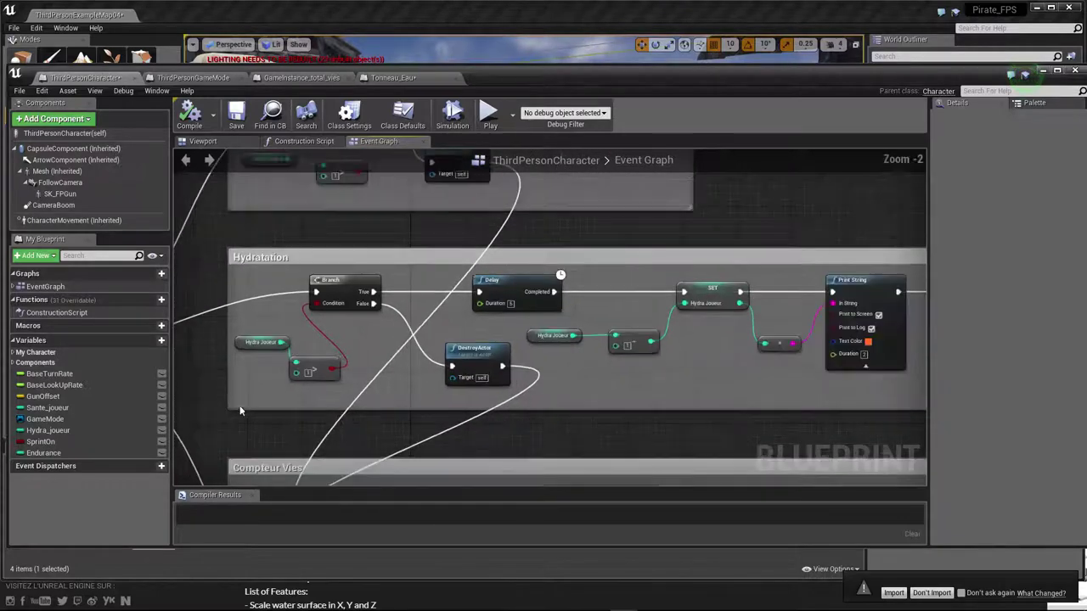
mouse_move(265, 430)
right_mouse_down()
mouse_move(230, 413)
mouse_move(260, 386)
right_mouse_up()
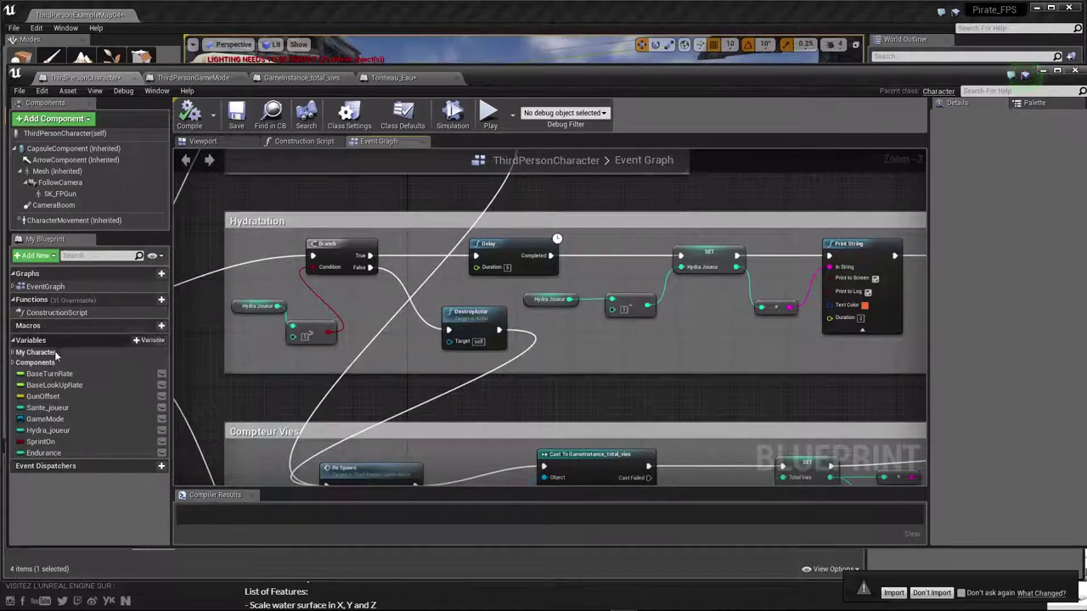
left_click(47, 431)
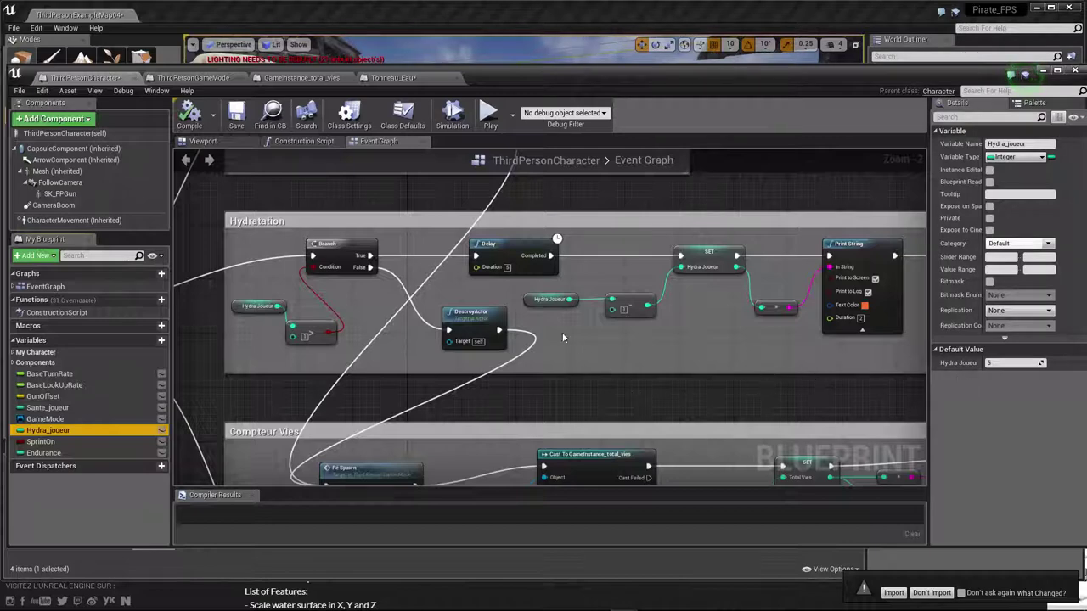
- Re-link DestroyActor's exec wire to Re Spawn and review the Player ReSpawning group
left_click_drag(421, 220, 420, 220)
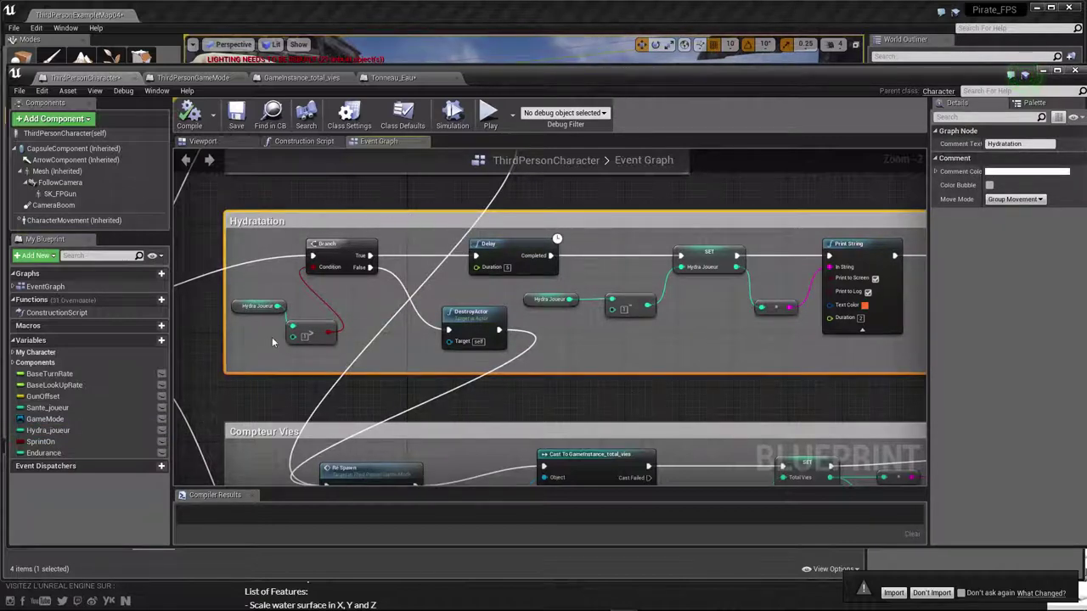
scroll(271, 339, "down", 3)
right_click_drag(236, 341, 276, 329)
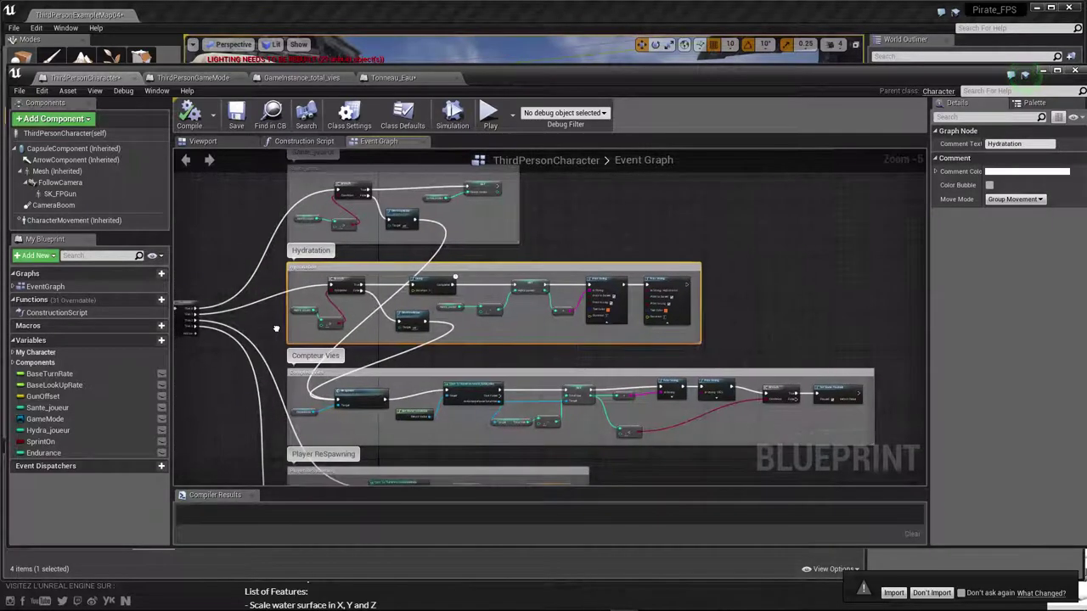
scroll(293, 330, "up", 2)
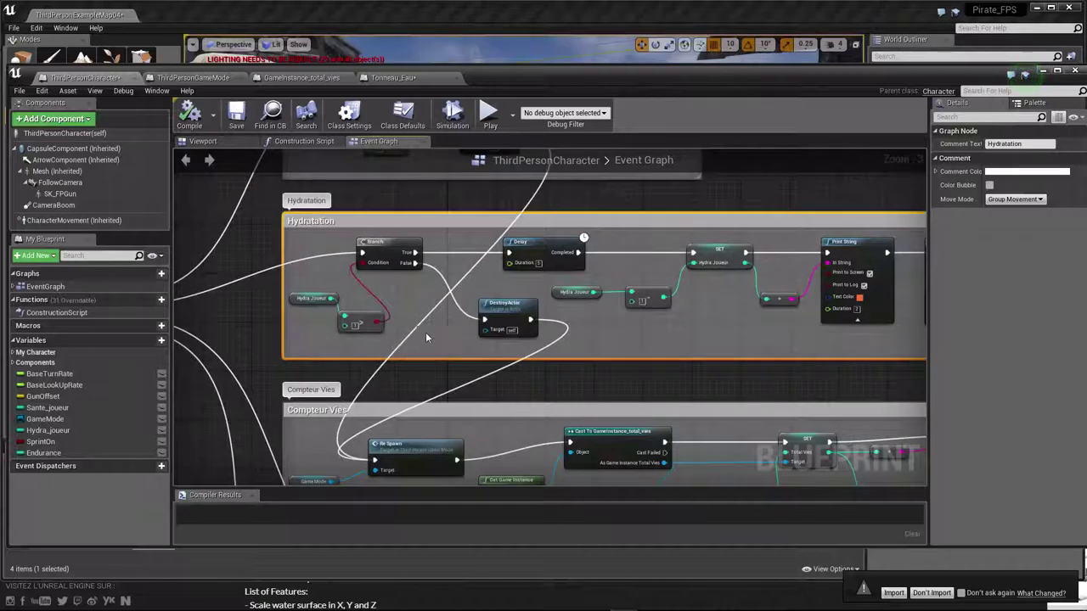
right_click_drag(426, 333, 388, 342)
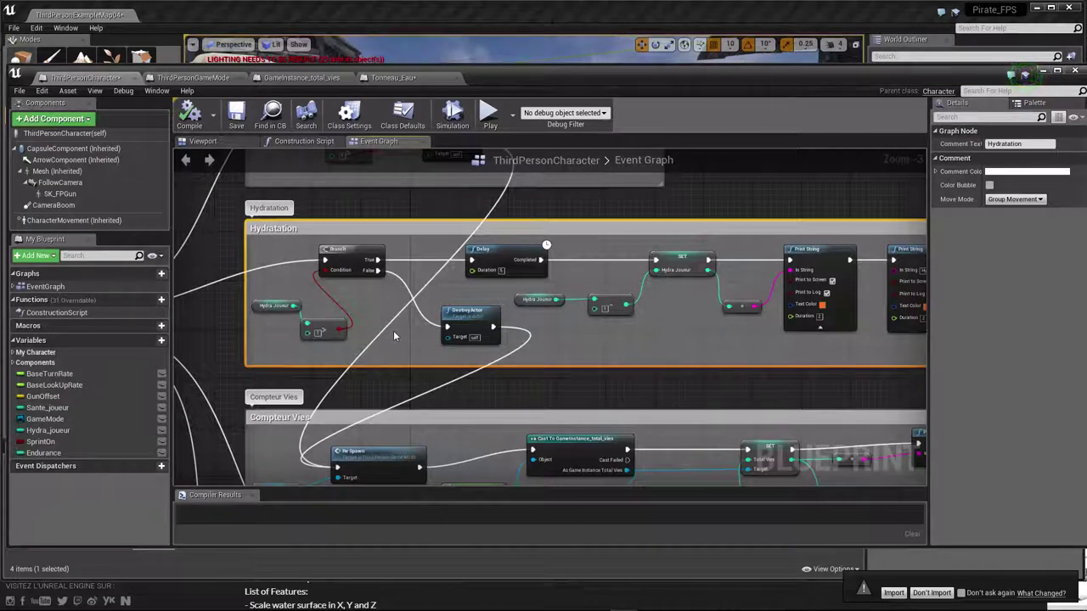
left_click_drag(492, 327, 384, 336, "ctrl")
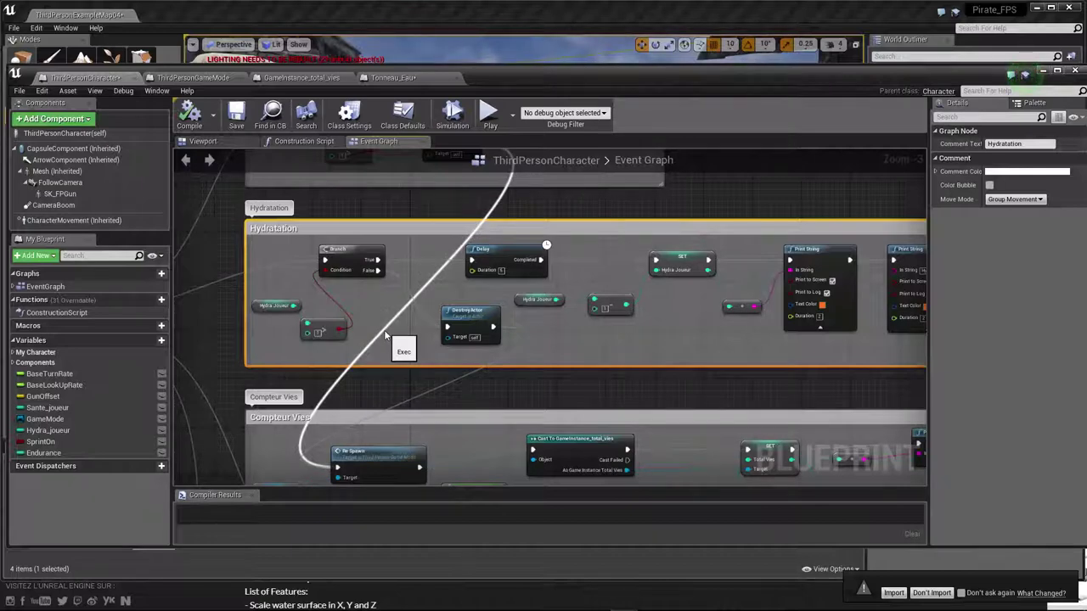
left_click_drag(385, 335, 373, 327)
mouse_move(493, 412)
right_mouse_down()
mouse_move(454, 374)
mouse_move(472, 205)
right_mouse_up()
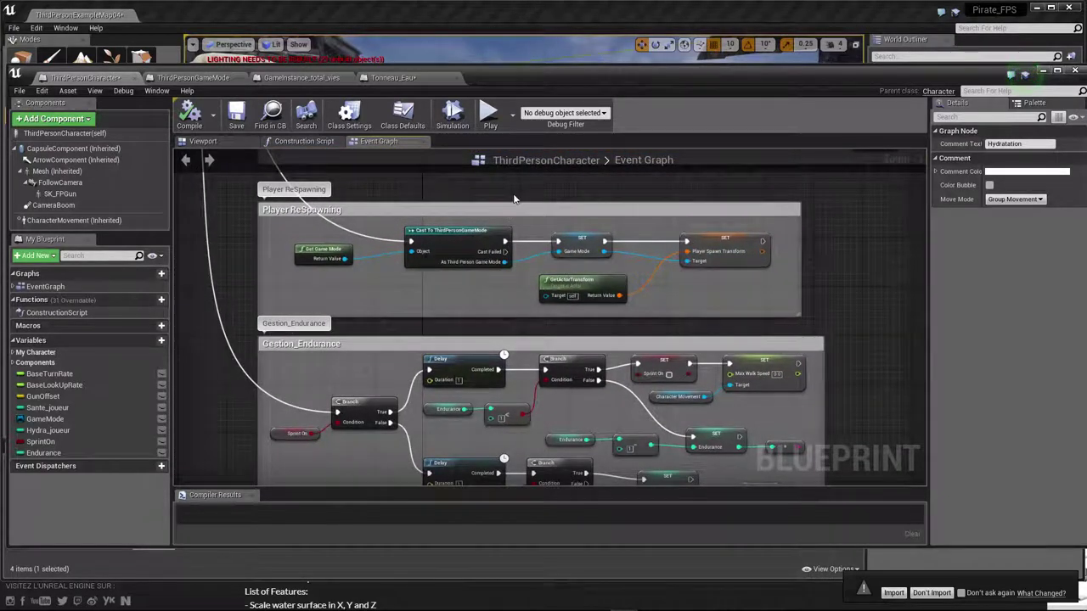
right_click_drag(507, 222, 529, 361)
scroll(529, 361, "down", 1)
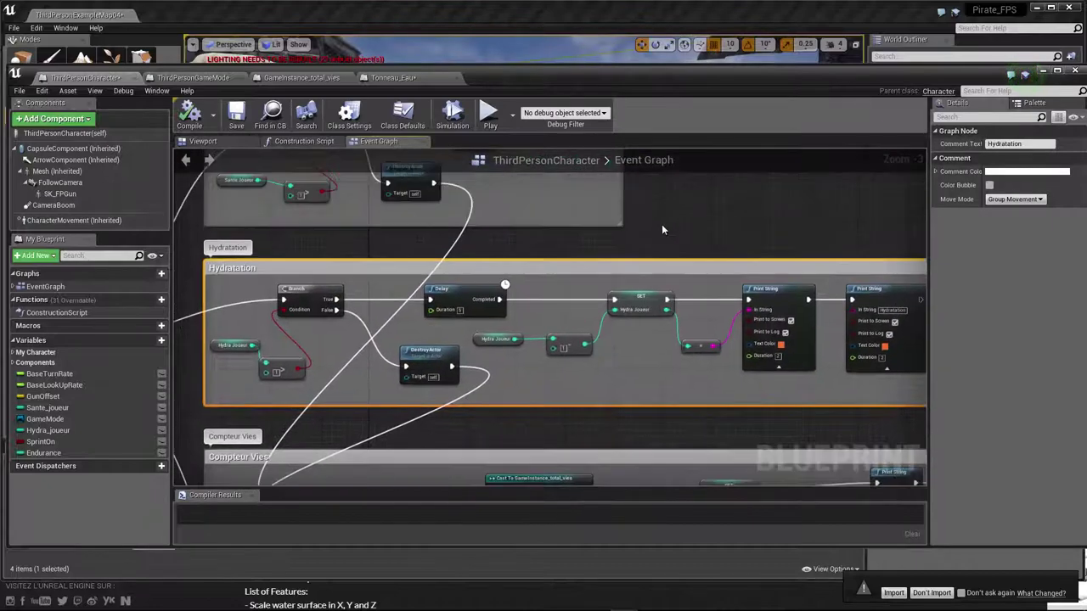
scroll(666, 231, "down", 1)
scroll(666, 231, "down", 1)
right_click_drag(571, 470, 572, 416)
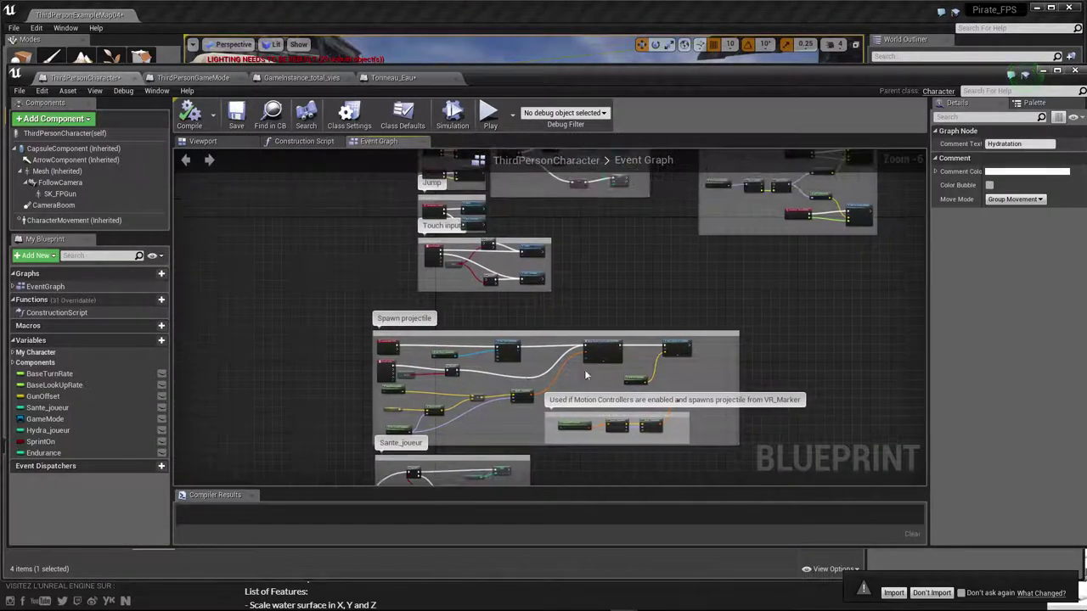
scroll(548, 374, "up", 4)
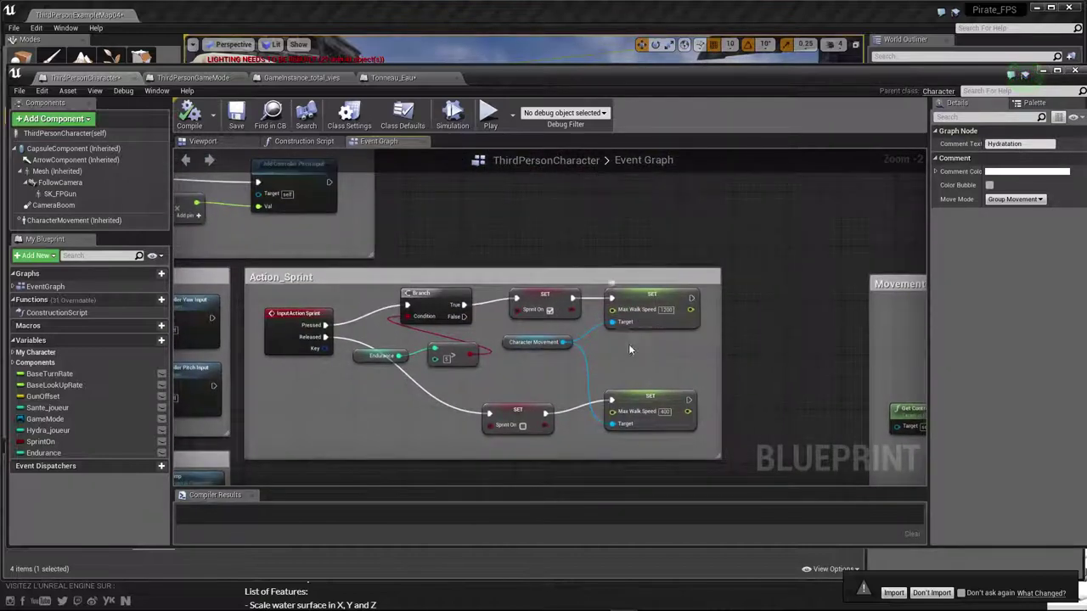
right_click_drag(561, 469, 570, 441)
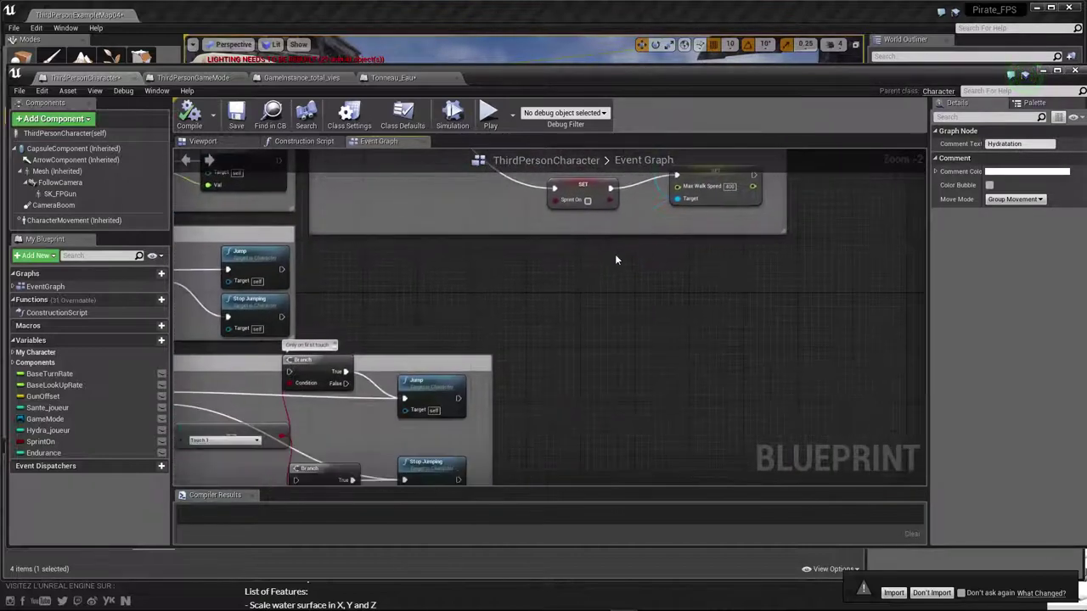
scroll(566, 388, "down", 3)
mouse_move(566, 388)
right_mouse_down()
mouse_move(519, 467)
mouse_move(577, 231)
right_mouse_up()
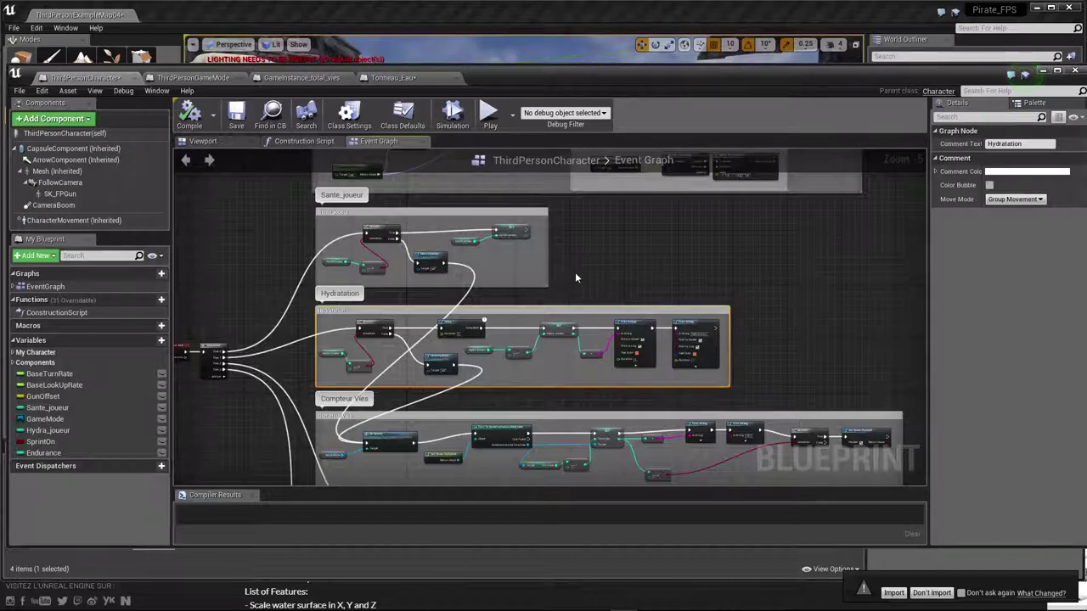
scroll(575, 268, "up", 2)
right_click_drag(576, 261, 637, 194)
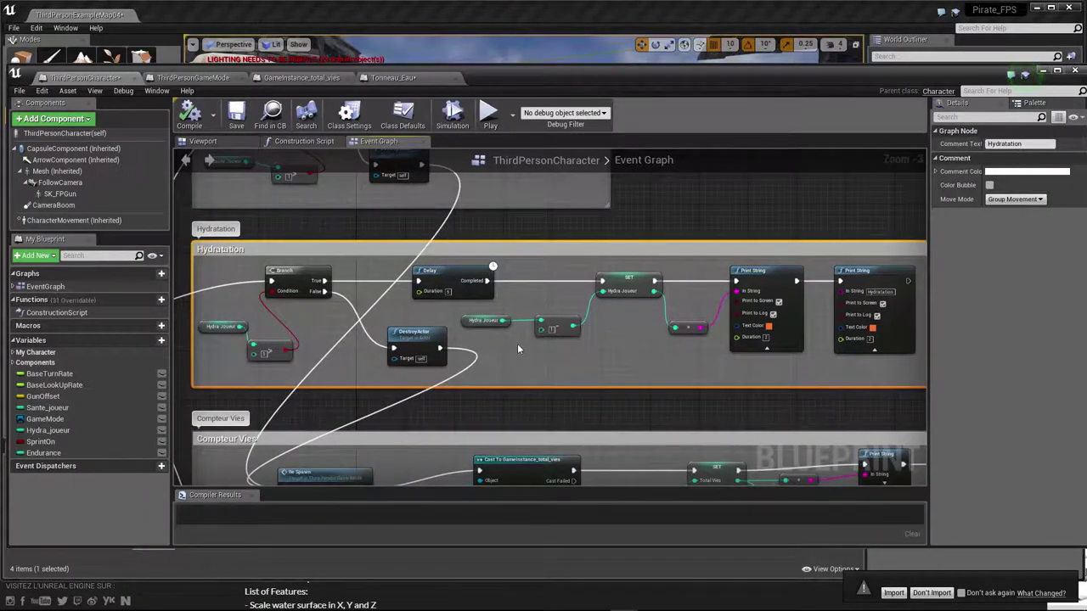
mouse_move(538, 362)
right_mouse_down()
mouse_move(528, 342)
mouse_move(567, 352)
right_mouse_up()
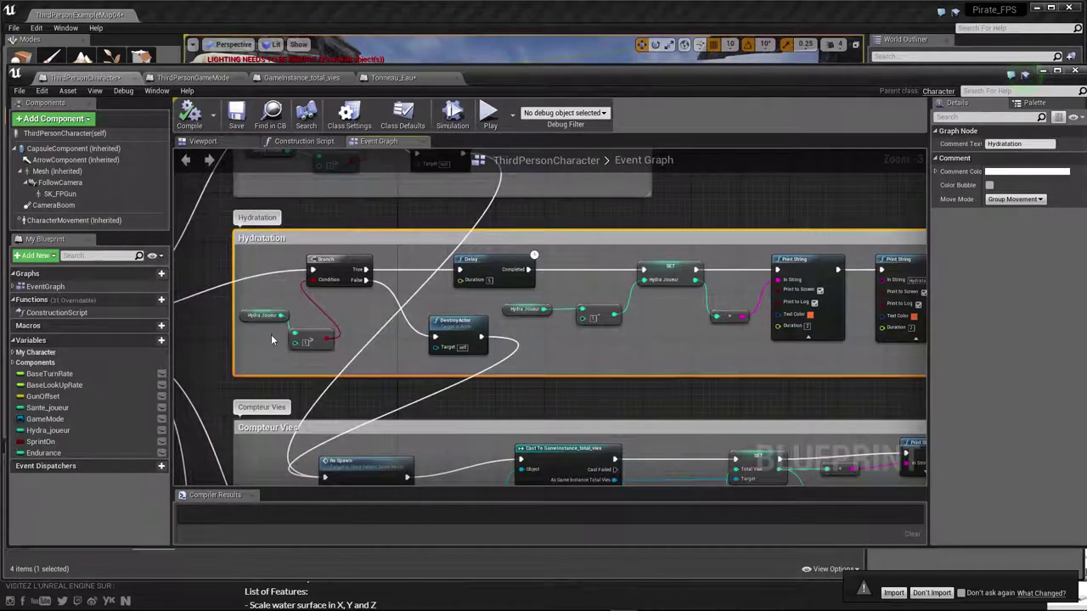
right_click_drag(265, 346, 313, 324)
scroll(314, 325, "up", 1)
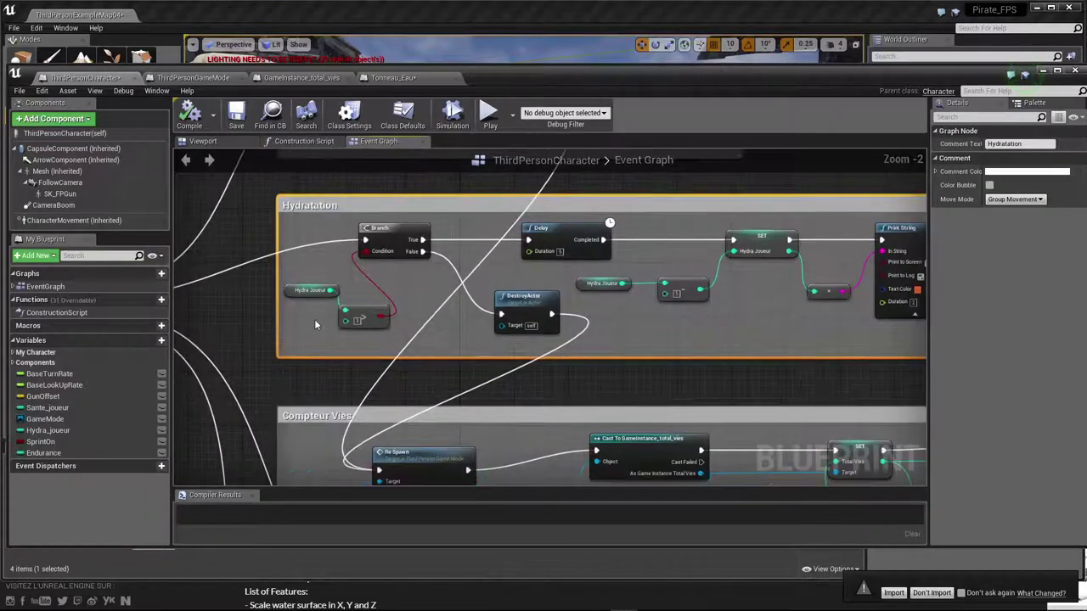
scroll(315, 323, "up", 1)
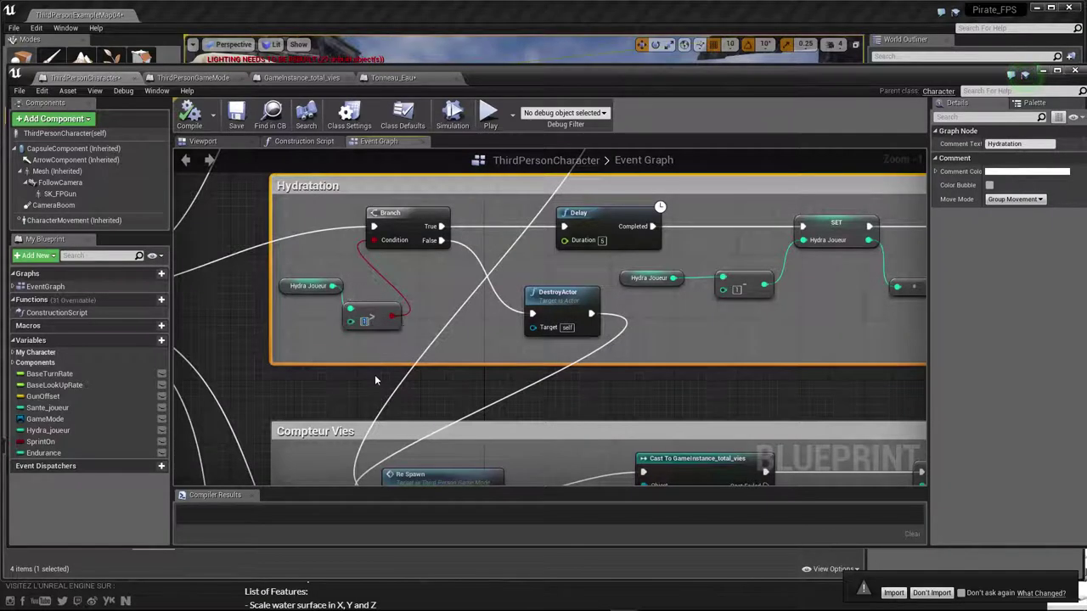
- Set the comparison value to 0, review the Print String and Delay nodes, and drag Hydra_joueur into the graph
type("0")
key("Return")
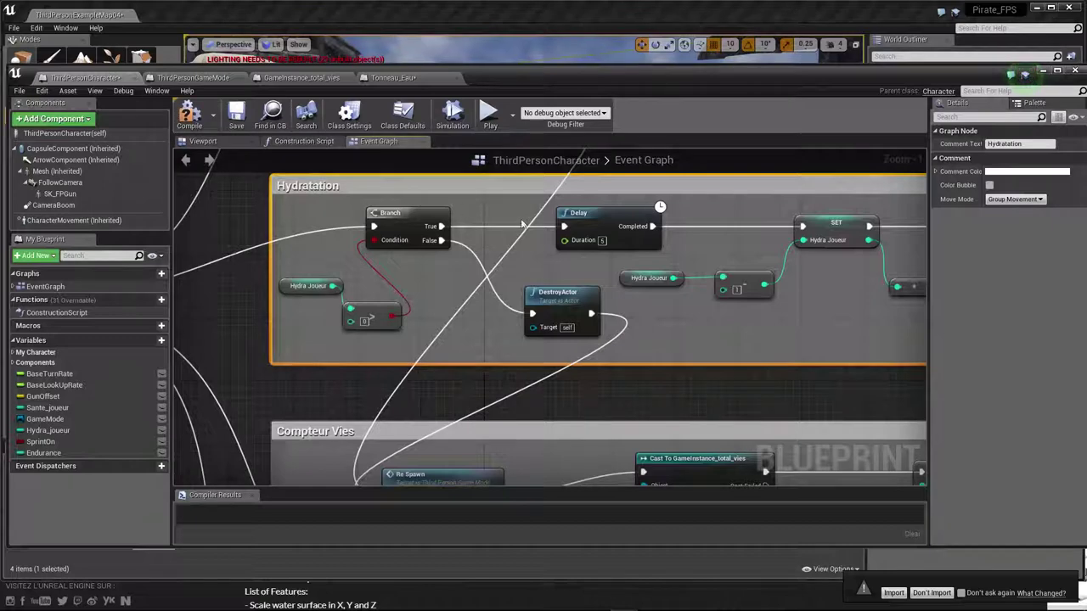
right_click_drag(533, 257, 419, 261)
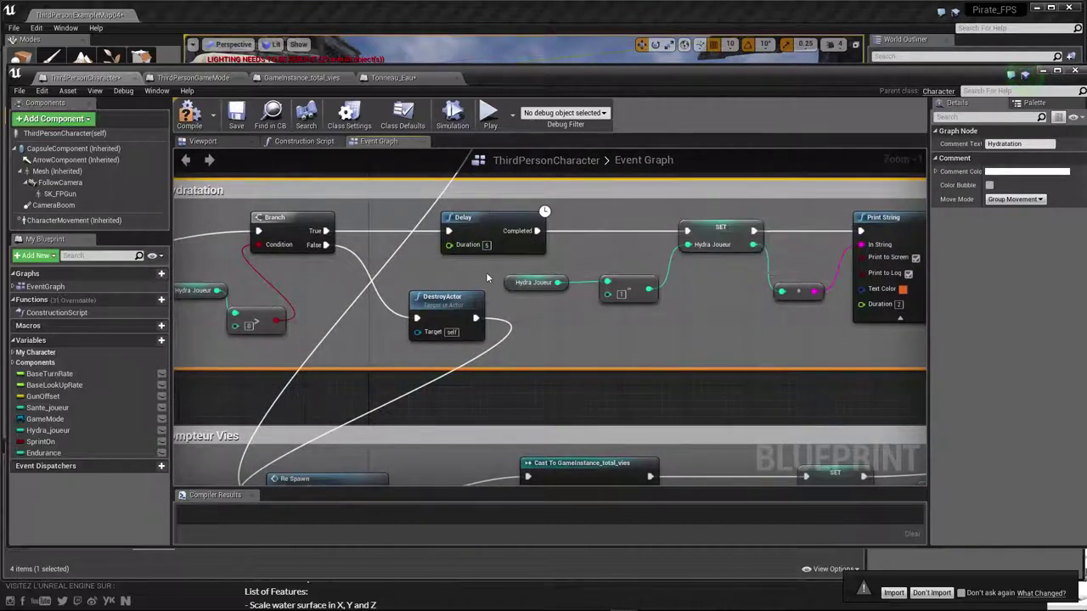
right_click_drag(486, 272, 386, 240)
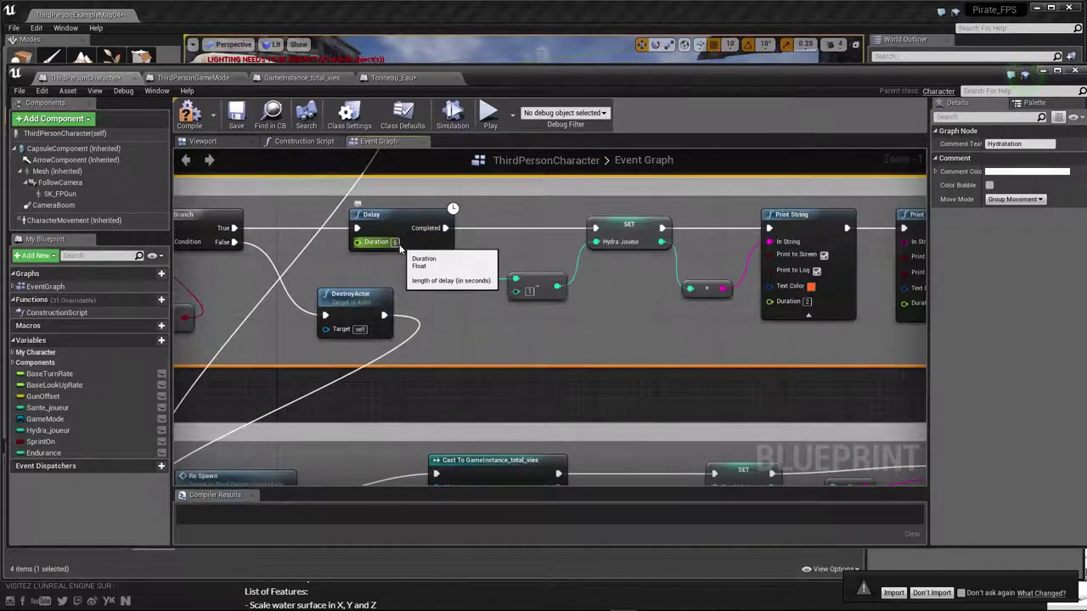
right_click_drag(520, 258, 413, 257)
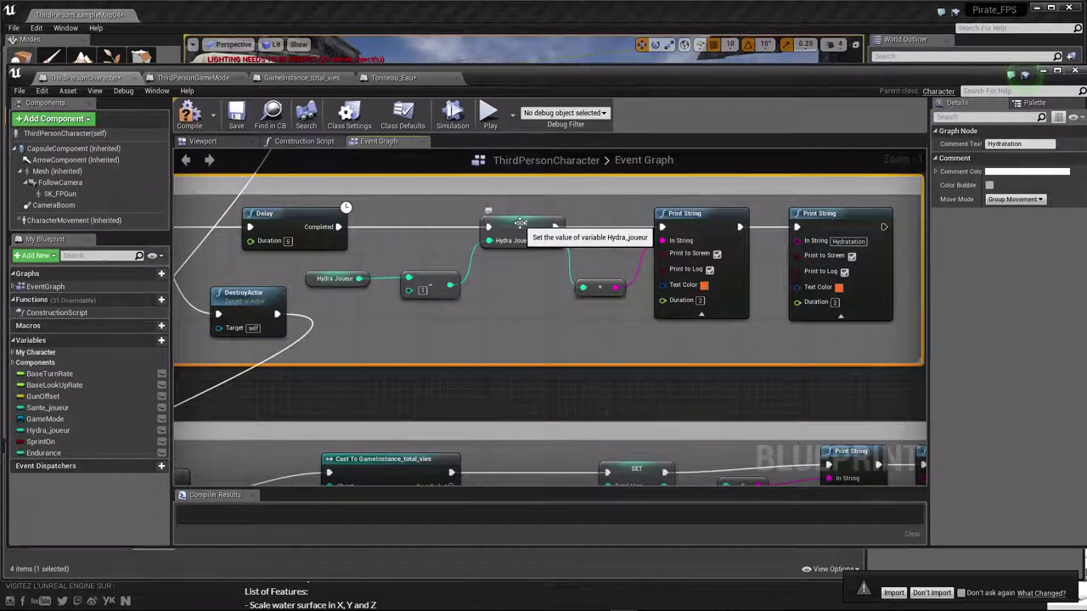
right_click_drag(508, 270, 571, 270)
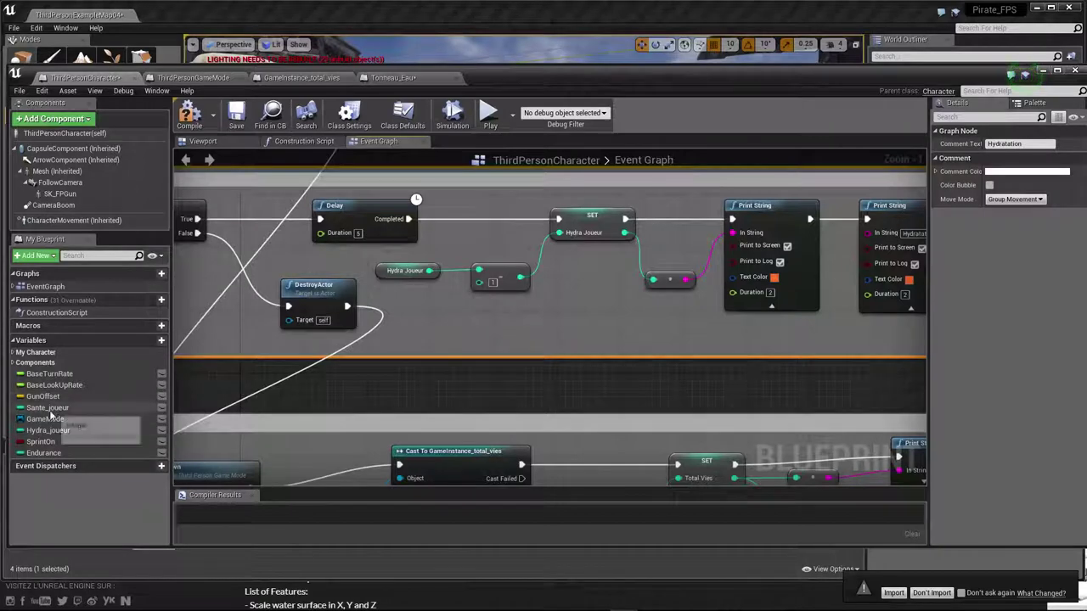
left_click_drag(43, 432, 459, 324)
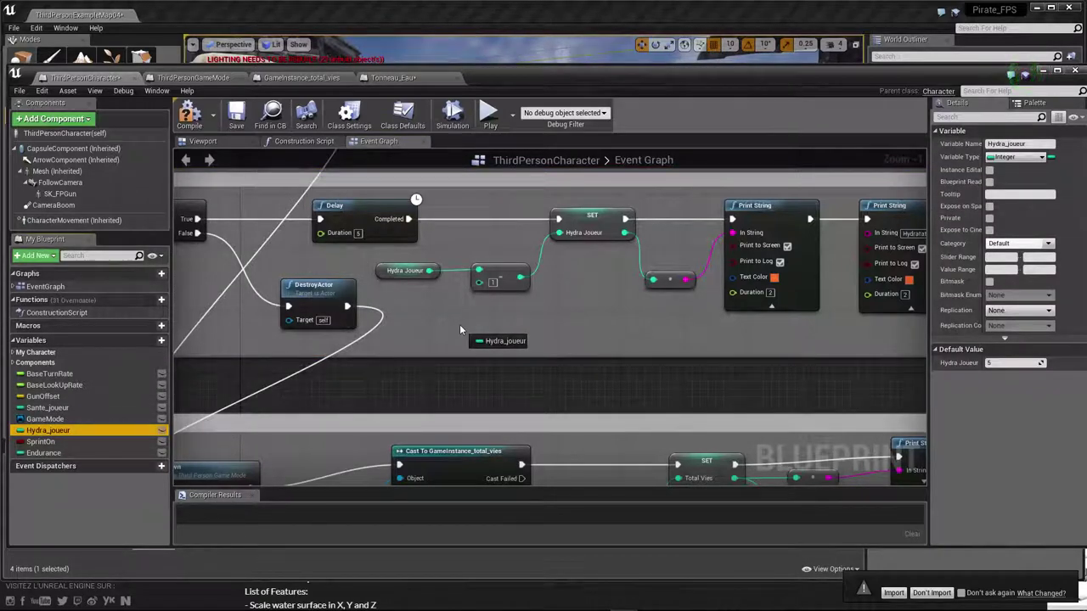
left_click_drag(460, 325, 459, 325)
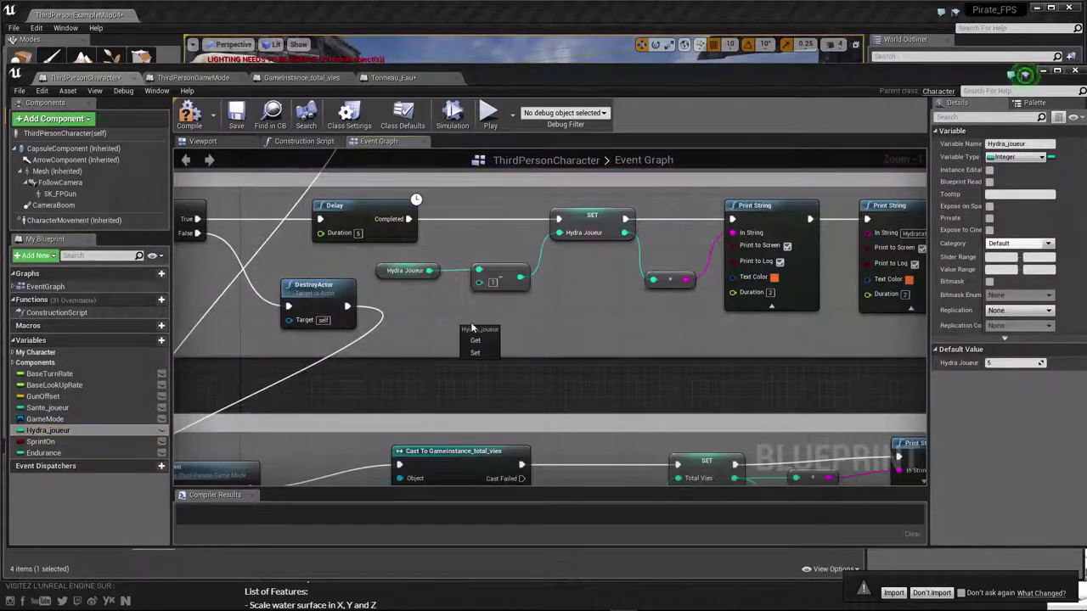
left_click(436, 371)
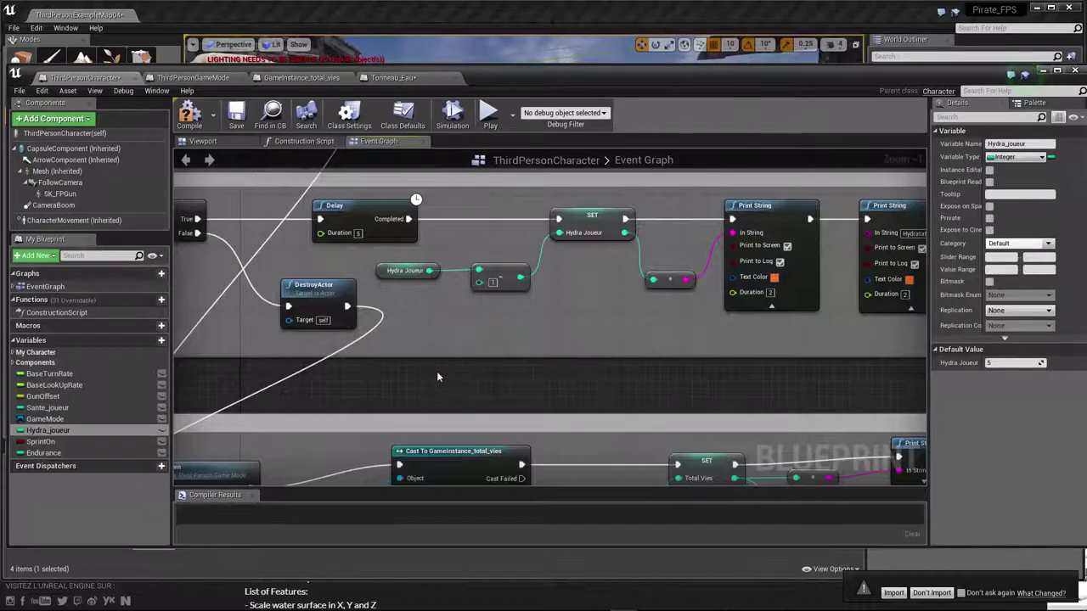
left_click(414, 273)
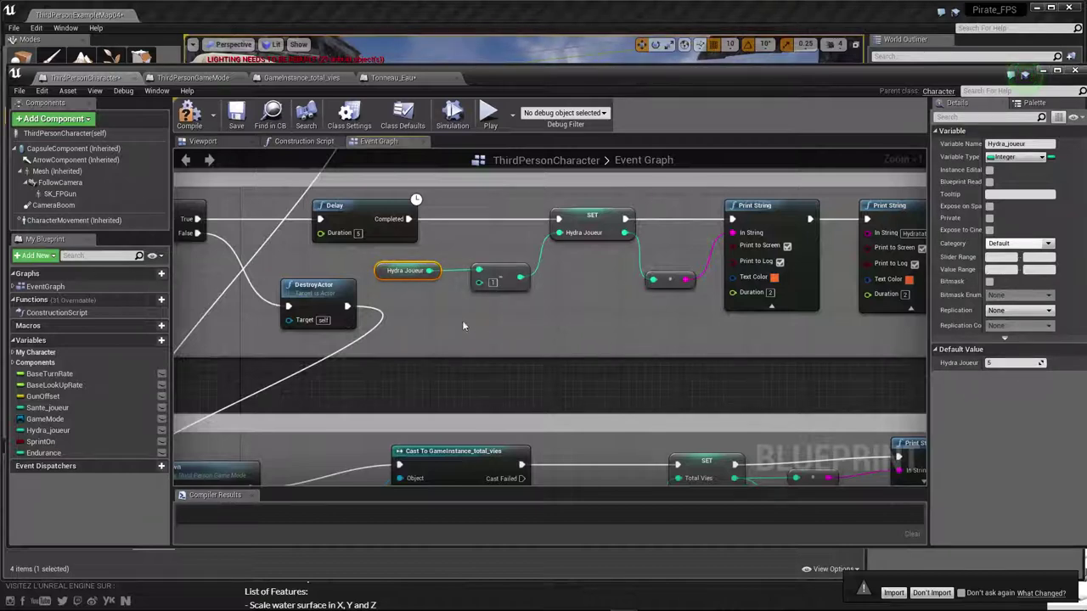
left_click_drag(432, 272, 478, 337)
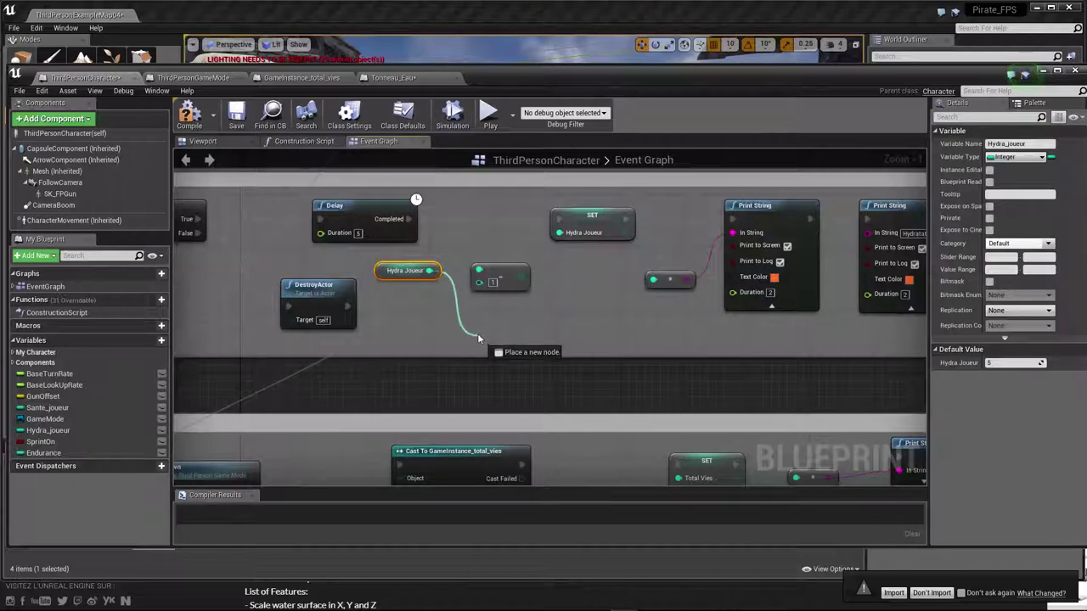
type("integer")
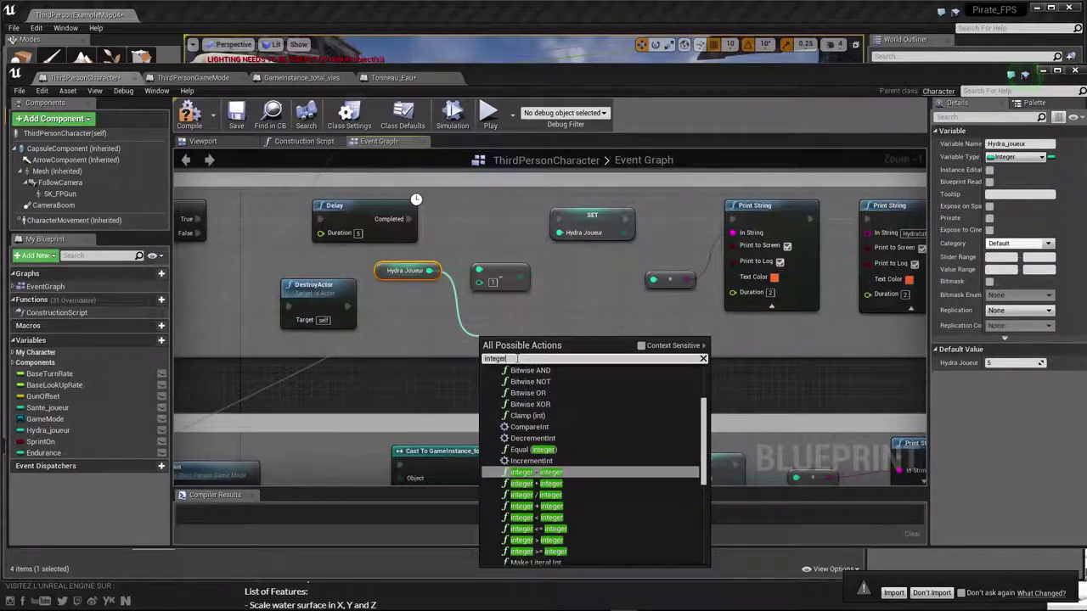
left_click(552, 473)
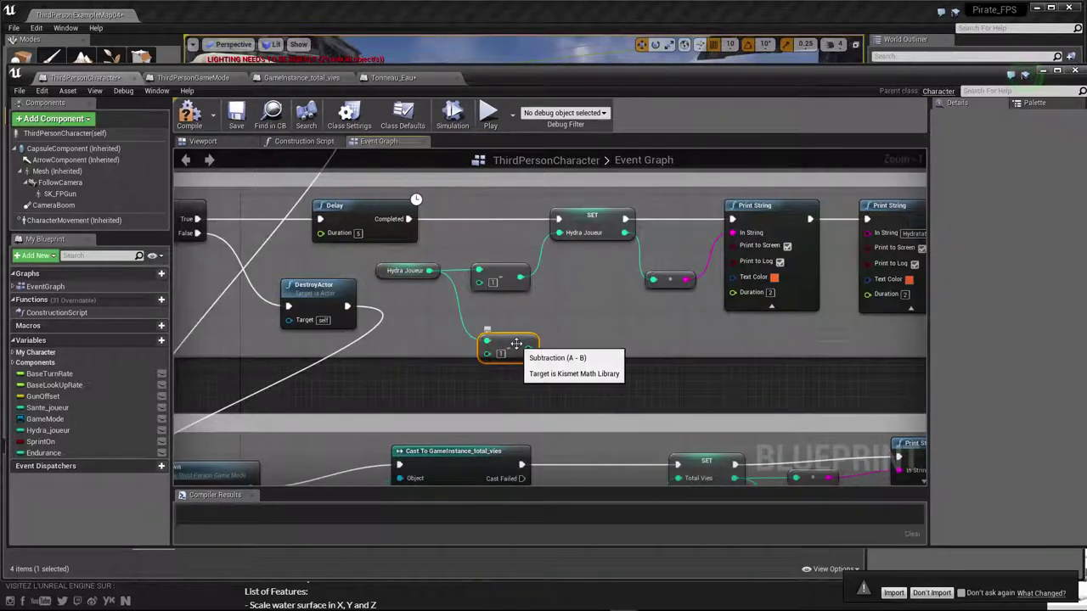
left_click_drag(516, 340, 508, 326)
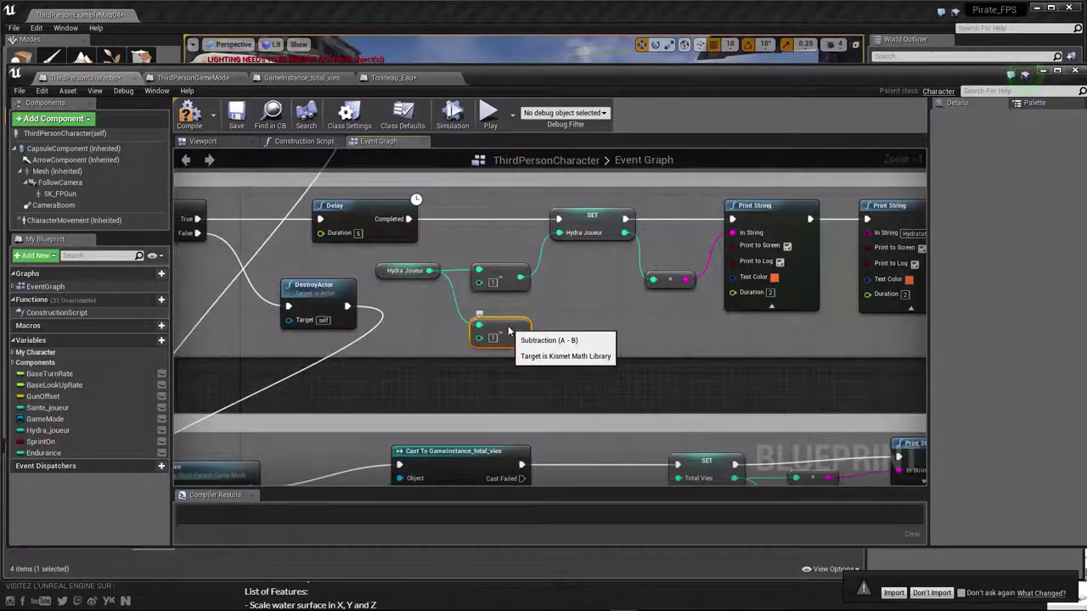
key("Delete")
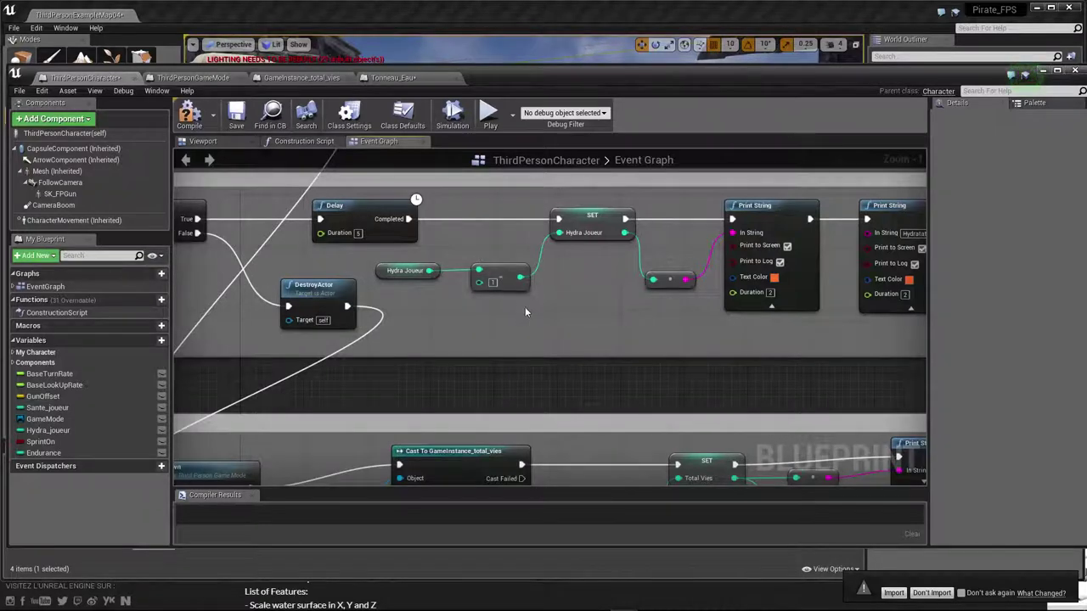
right_click_drag(525, 307, 489, 321)
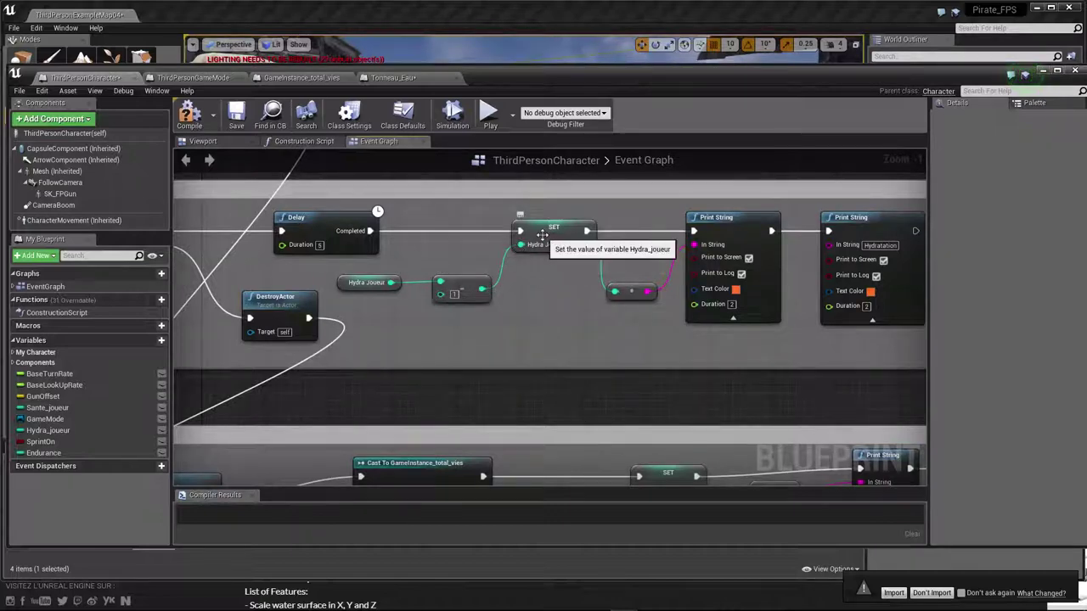
left_click_drag(48, 430, 465, 347)
left_click(480, 370)
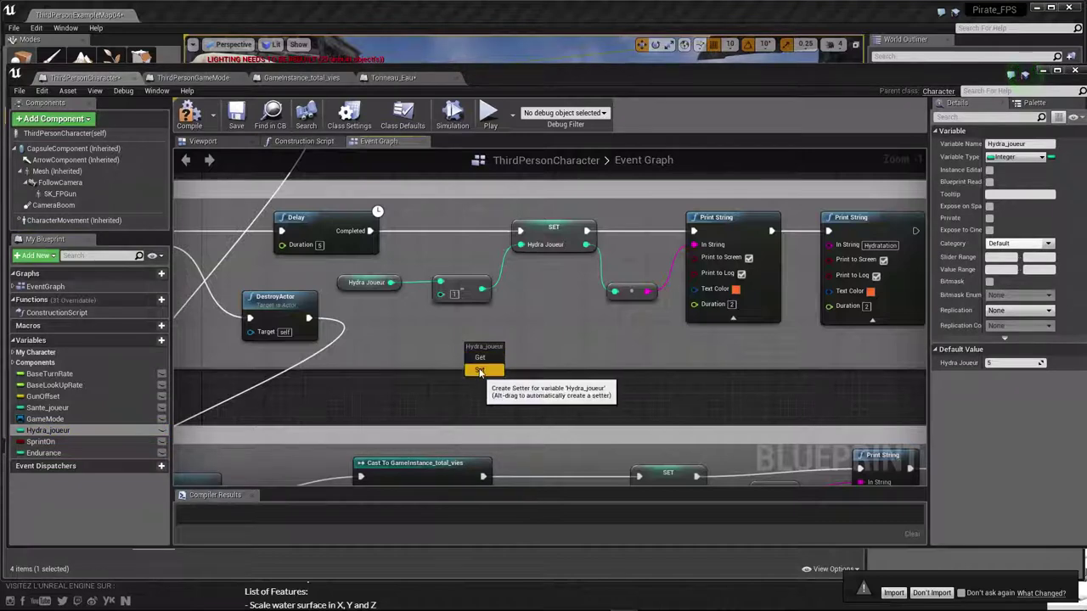
left_click_drag(501, 346, 495, 339)
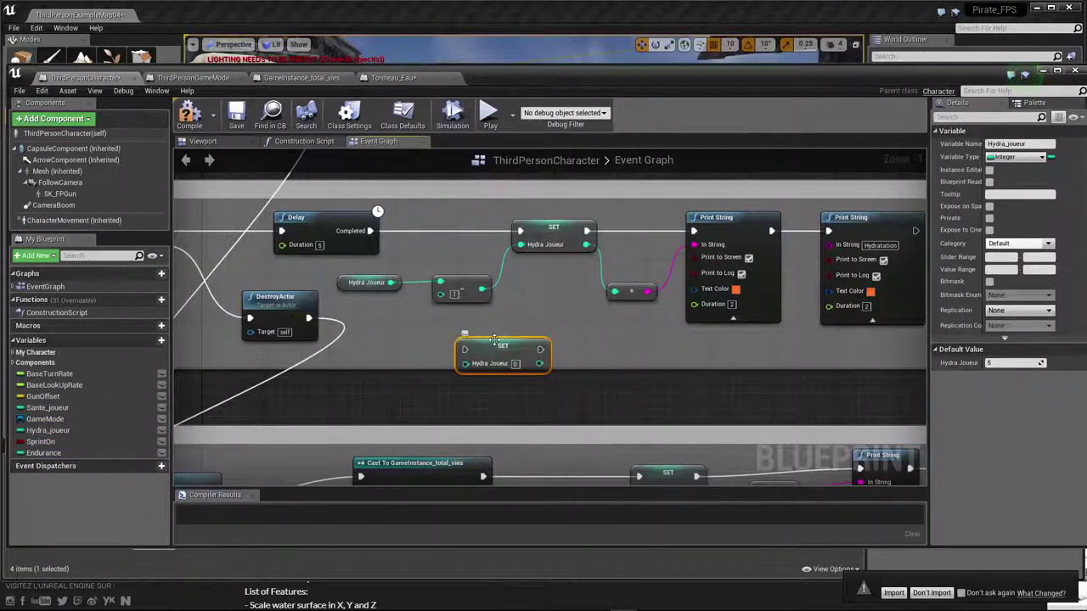
key("Delete")
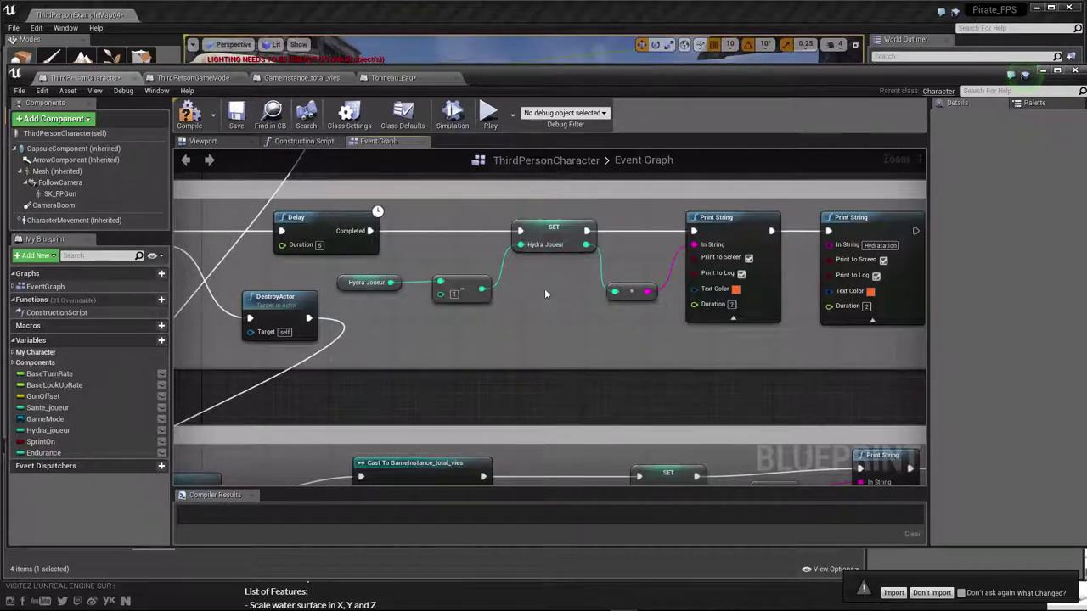
mouse_move(544, 289)
right_mouse_down()
mouse_move(723, 290)
mouse_move(517, 298)
right_mouse_up()
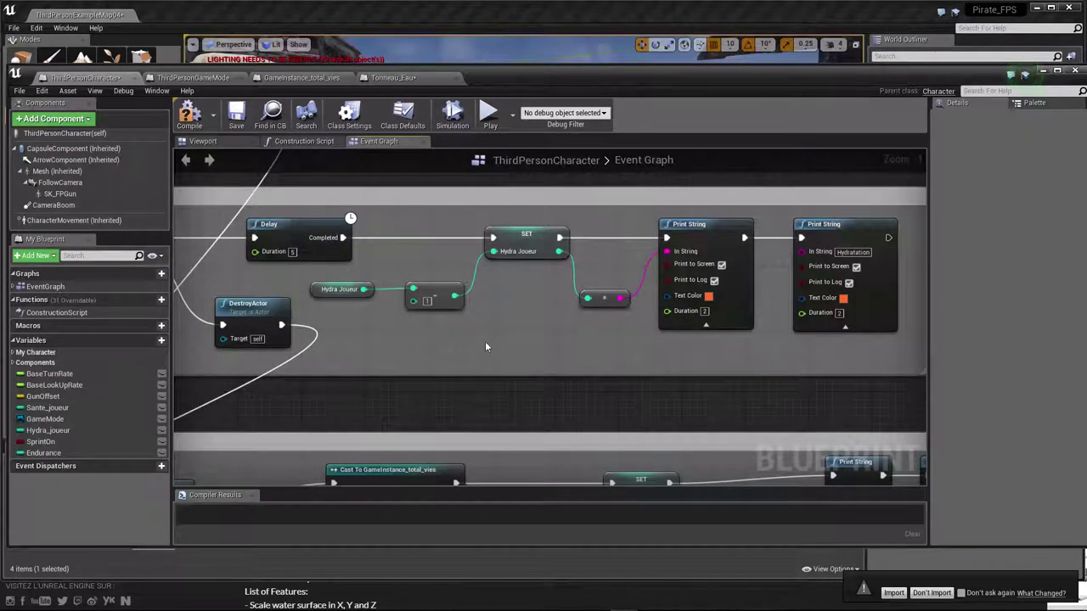
right_click_drag(480, 333, 828, 294)
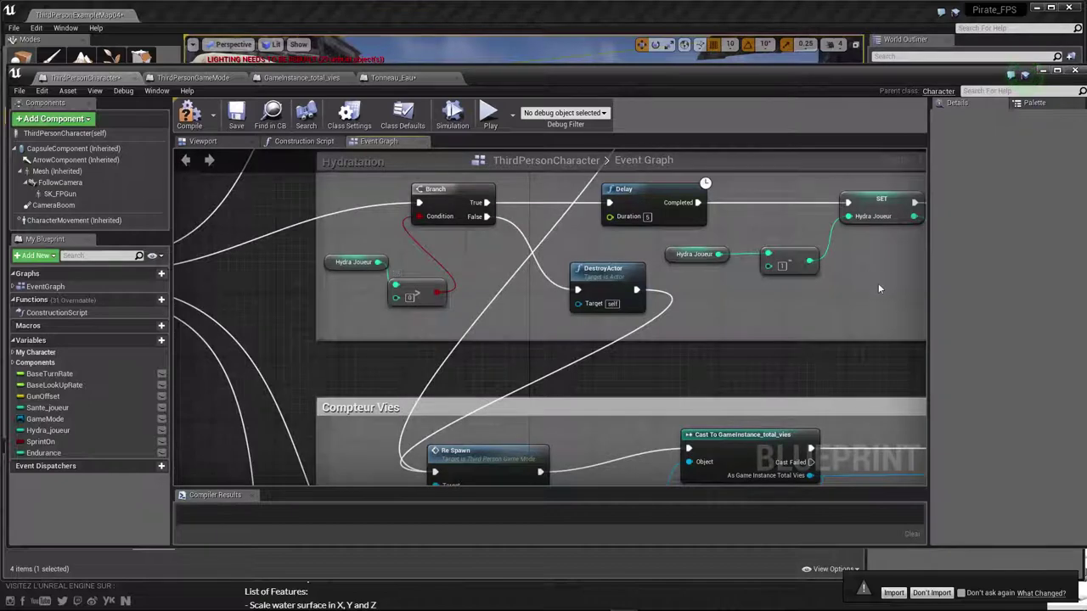
right_click_drag(855, 316, 548, 326)
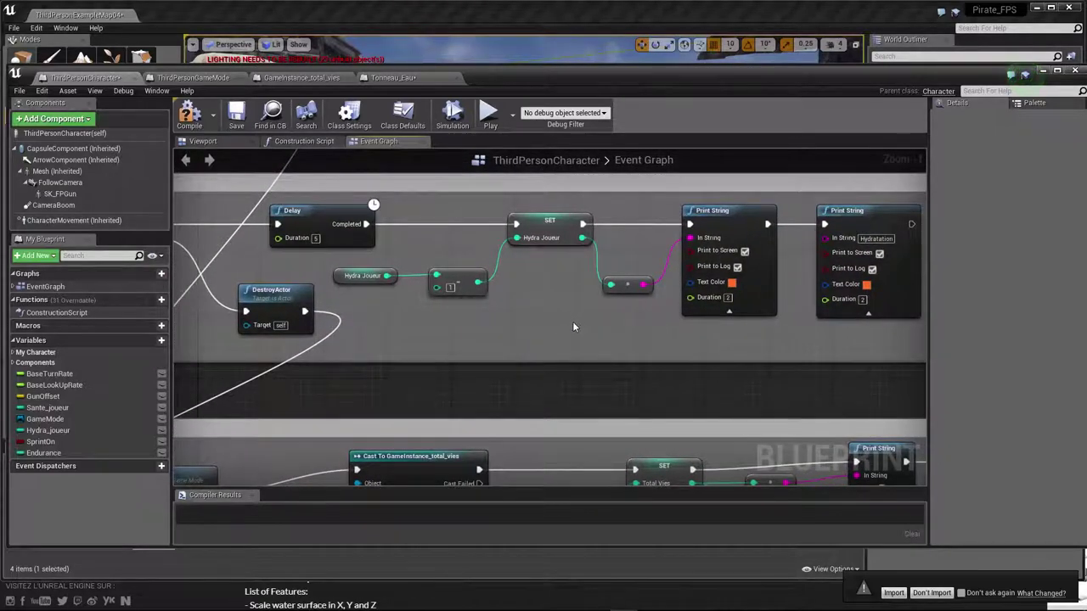
right_click_drag(571, 322, 462, 325)
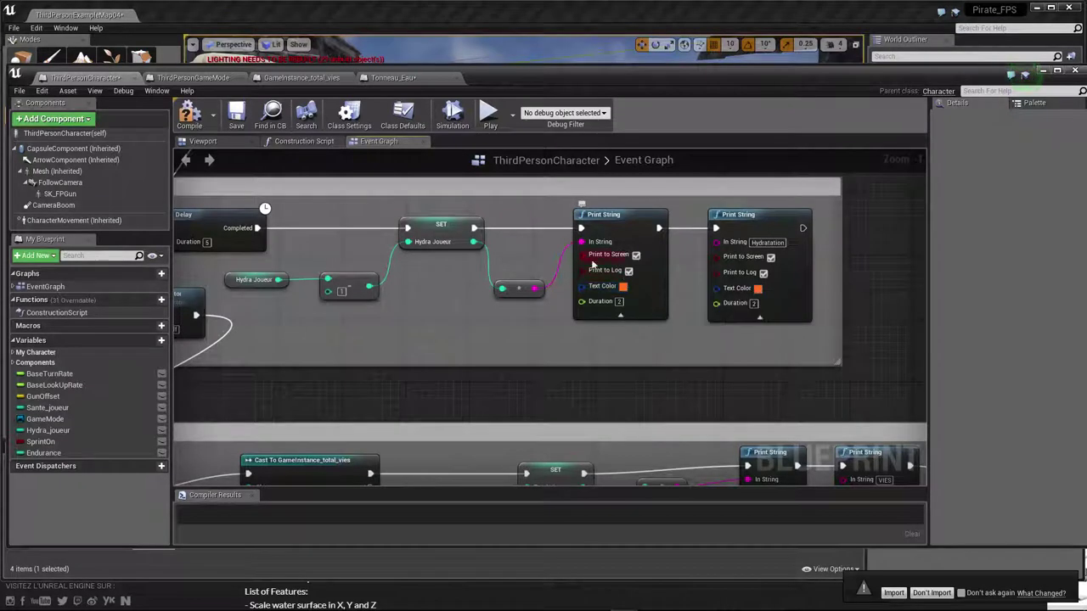
mouse_move(474, 242)
left_mouse_down()
mouse_move(507, 250)
mouse_move(502, 287)
left_mouse_up()
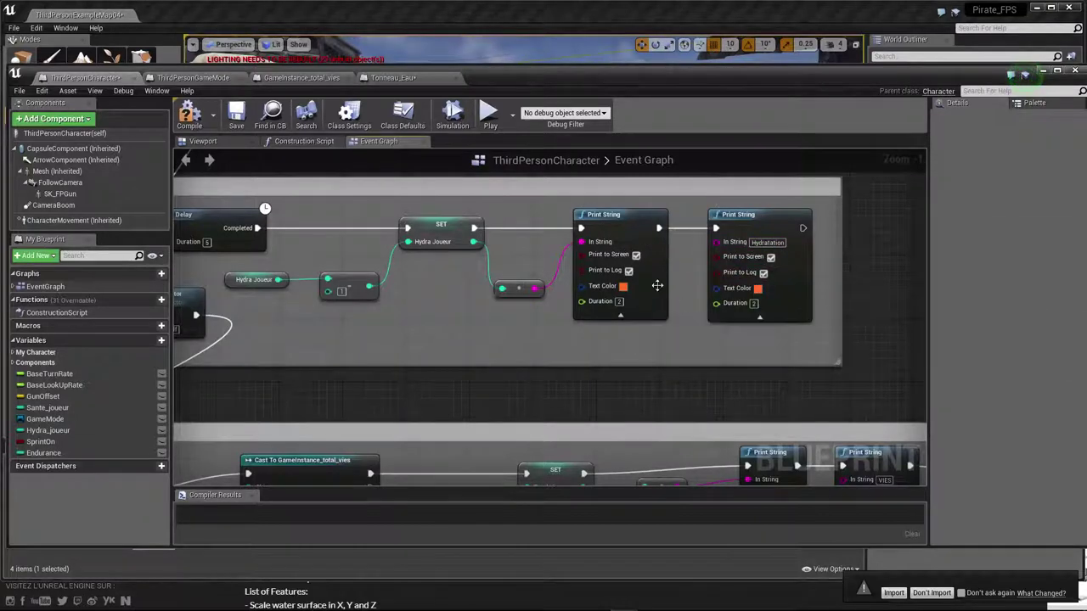
left_click_drag(515, 78, 513, 66)
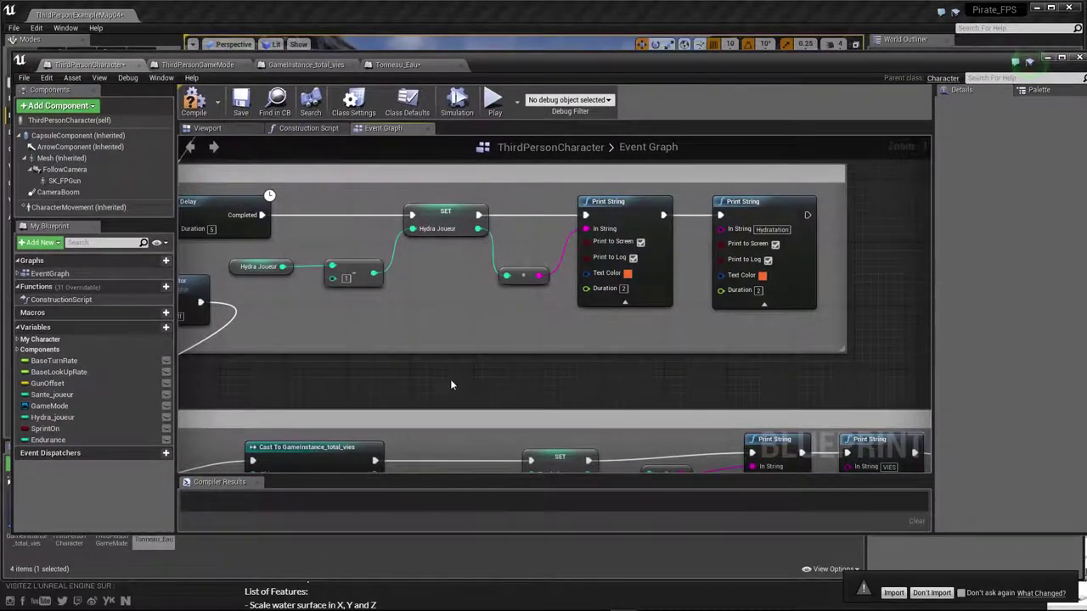
scroll(484, 378, "down", 4)
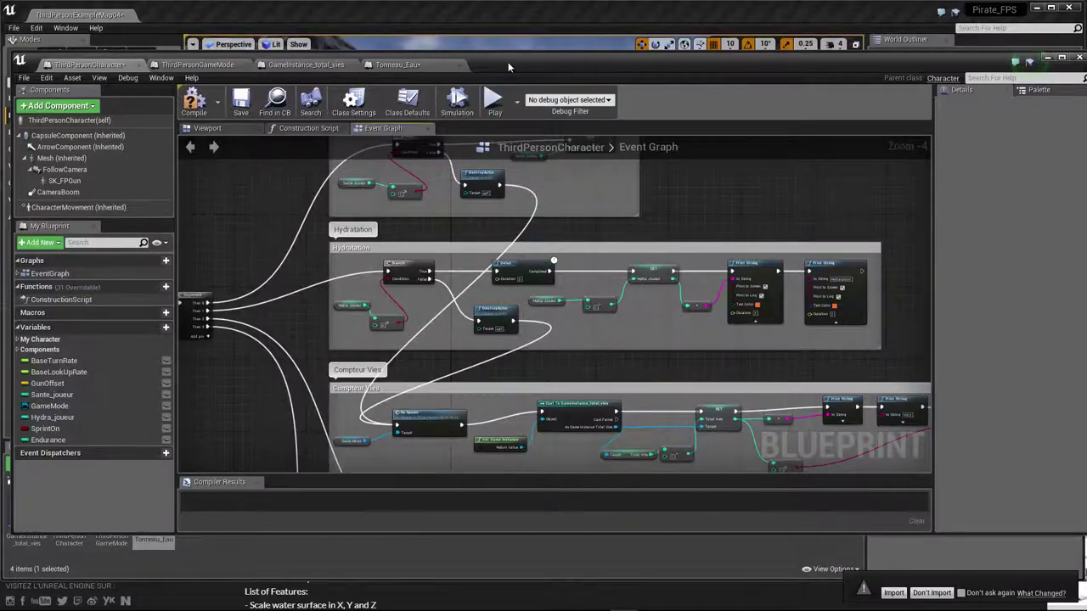
- Play-test the level with the barrel, then stop the session
left_click_drag(508, 62, 508, 466)
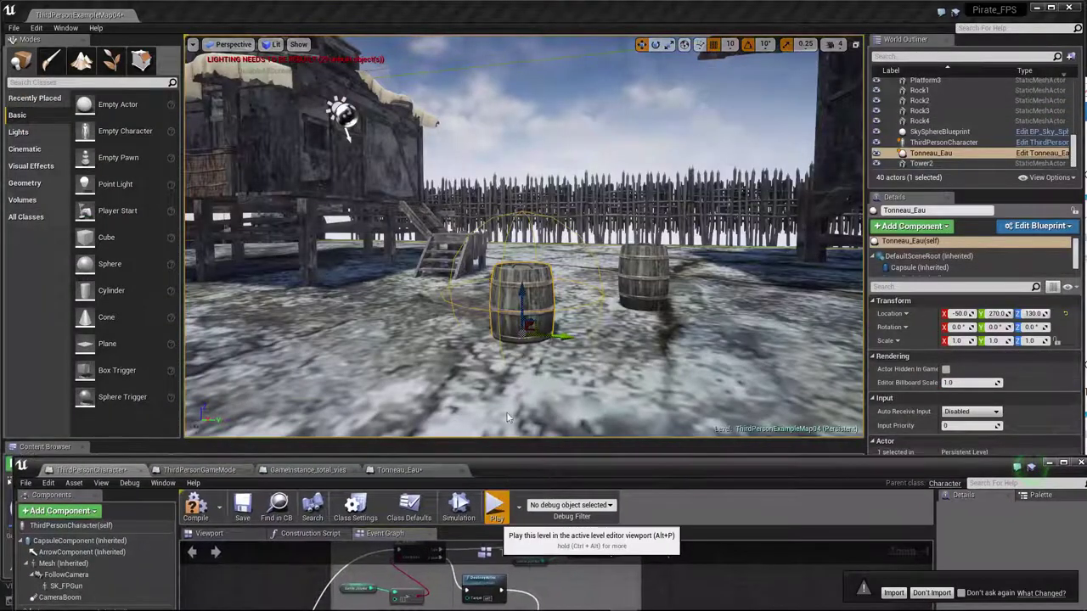
left_click(495, 504)
mouse_move(524, 238)
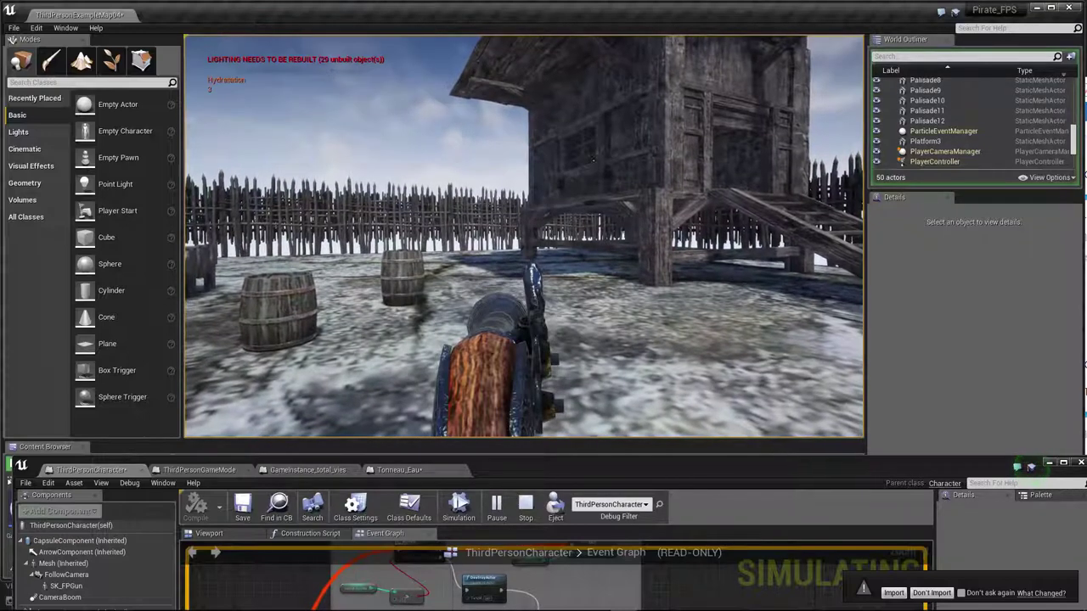
key("Escape")
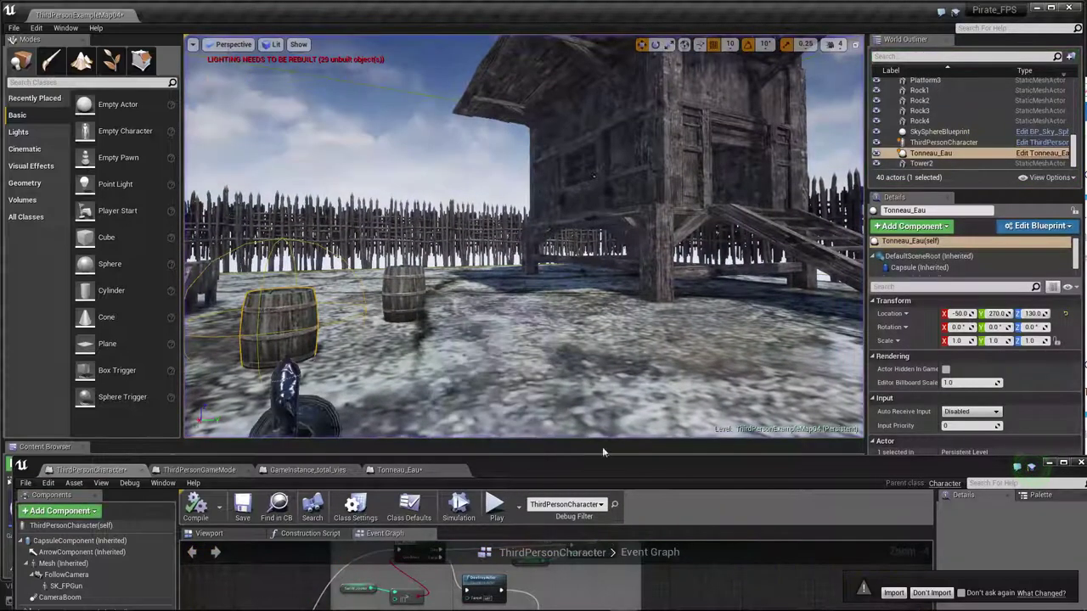
- Check the Player ReSpawning section, then move the Blueprint editor aside to reveal the Content Browser
mouse_move(589, 468)
left_mouse_down()
mouse_move(594, 211)
mouse_move(563, 49)
left_mouse_up()
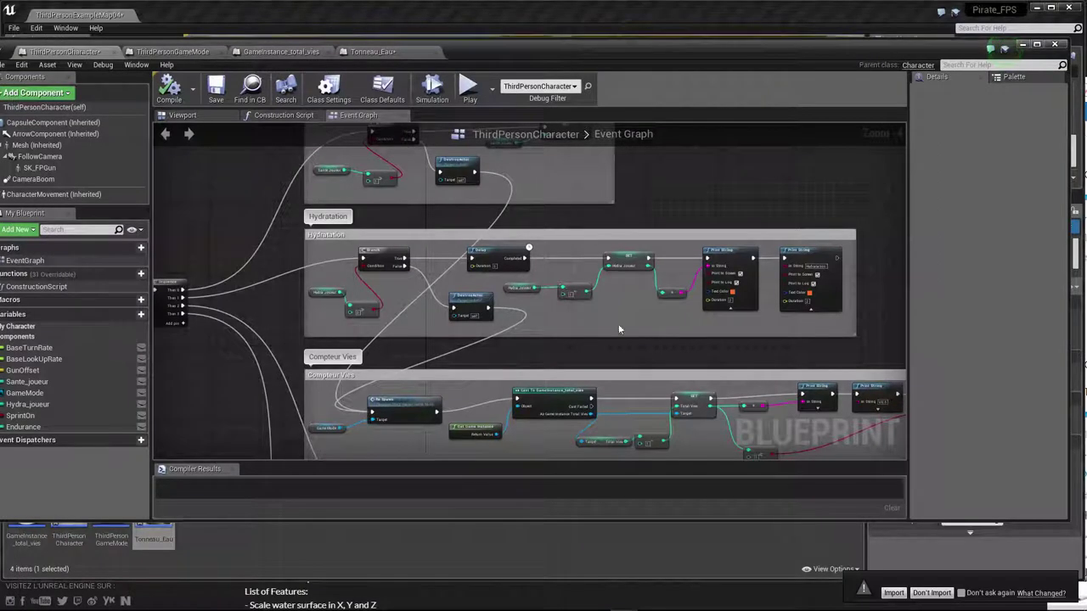
scroll(595, 350, "down", 1)
right_click_drag(594, 355, 510, 317)
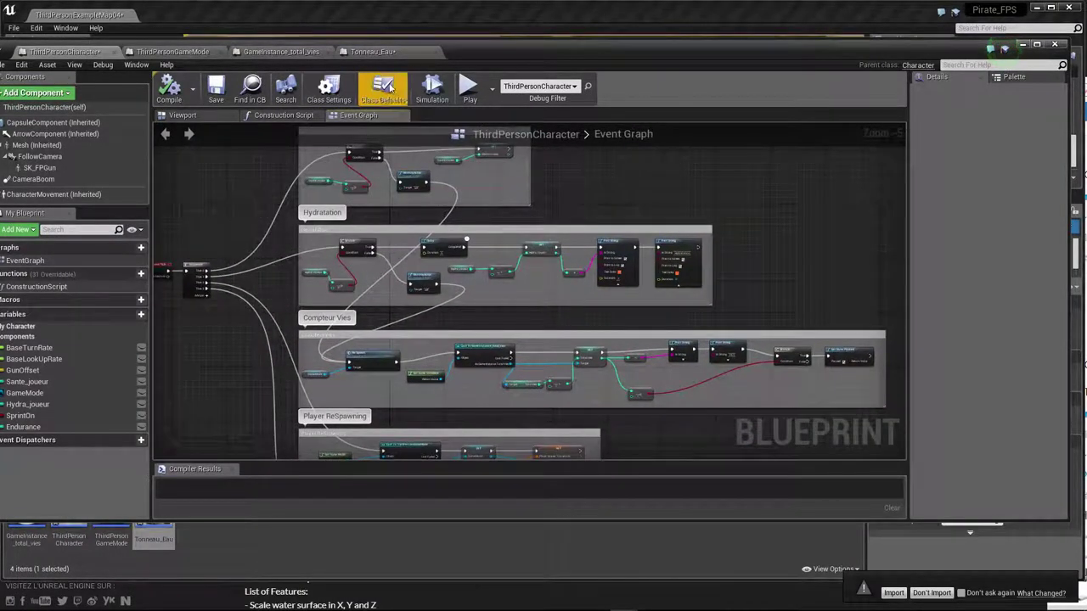
left_click_drag(472, 51, 1086, 144)
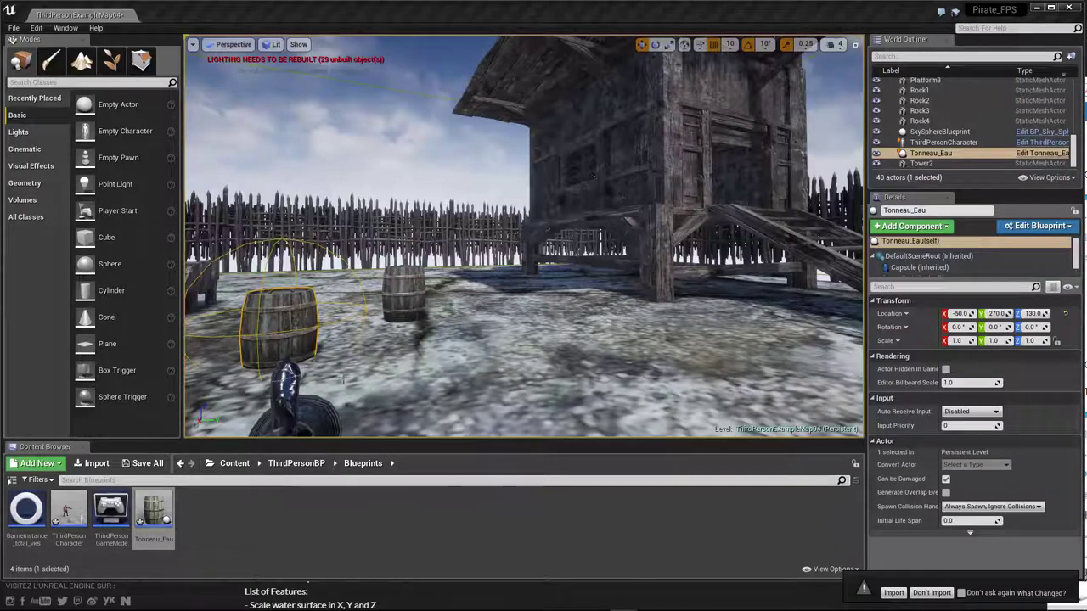
- Create an Actor Blueprint named Tonneau2_eau in the Blueprints folder and open it
right_click(240, 511)
left_click(268, 286)
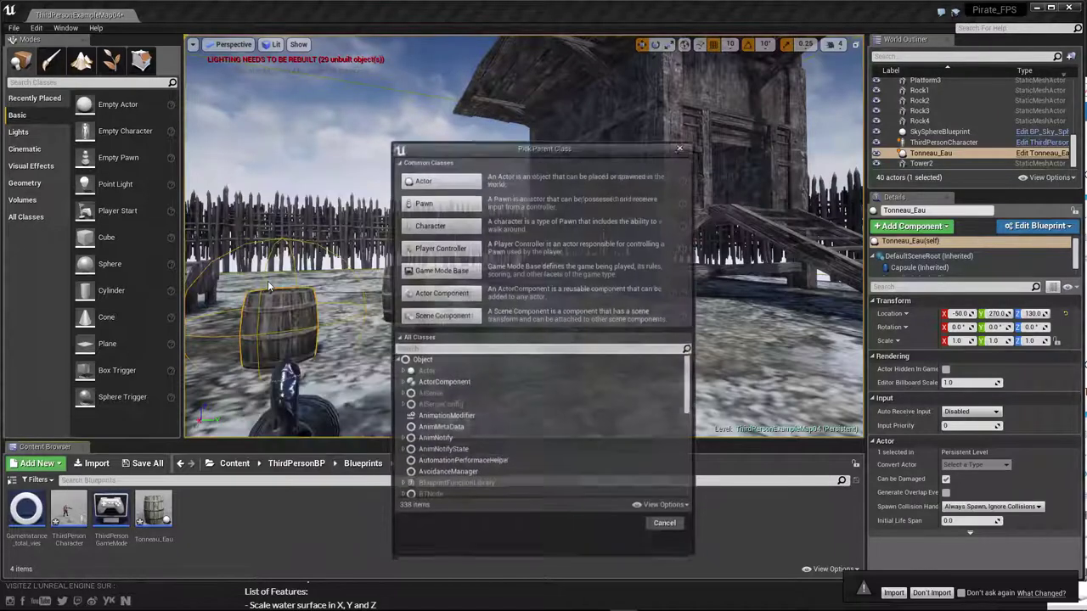
left_click(438, 185)
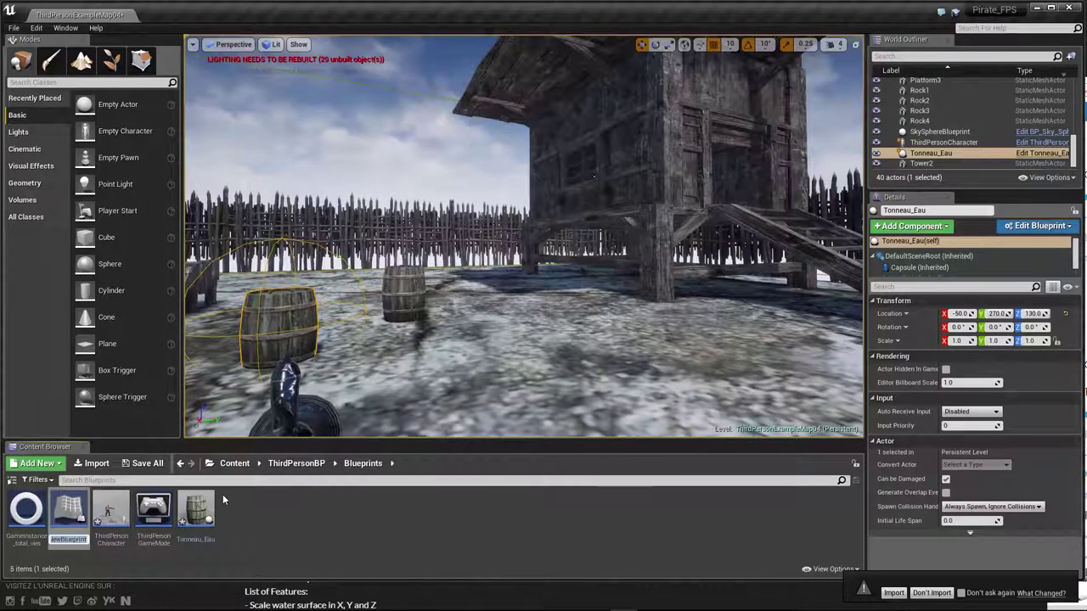
type("Tonneau")
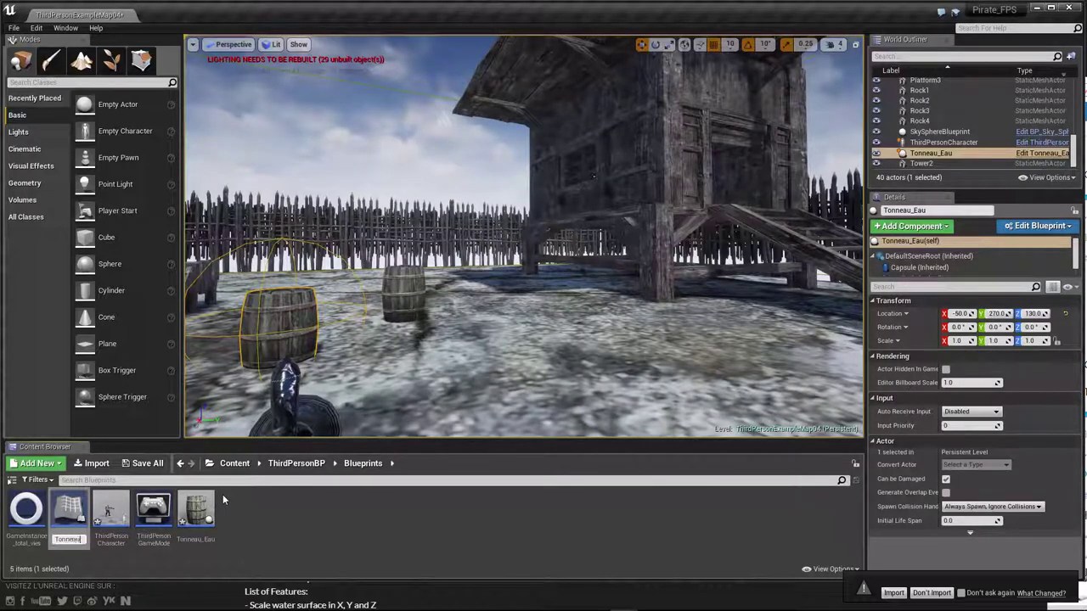
type("2_eau")
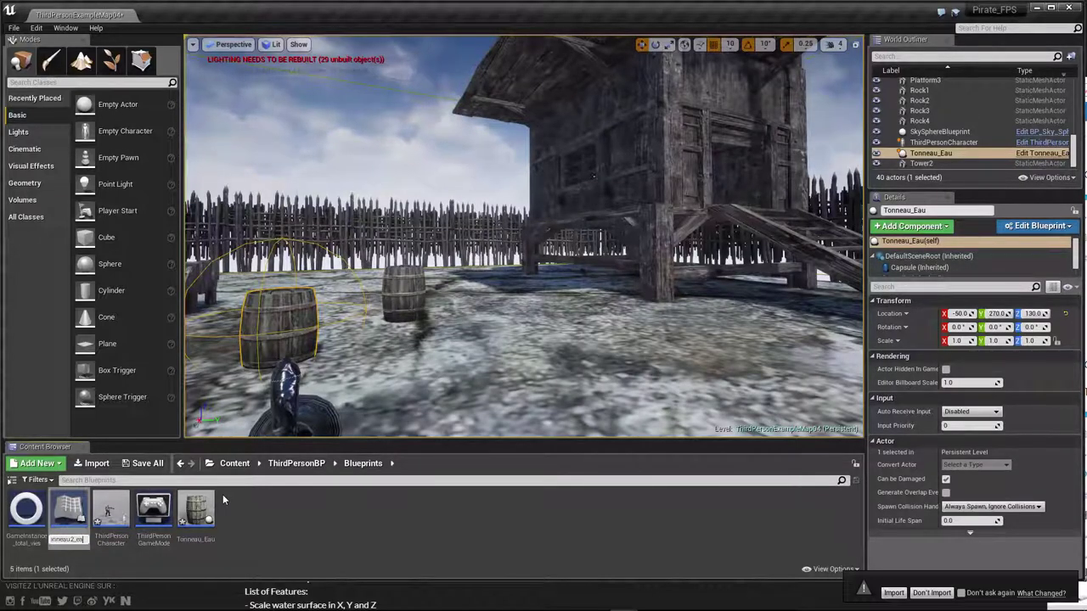
key("Return")
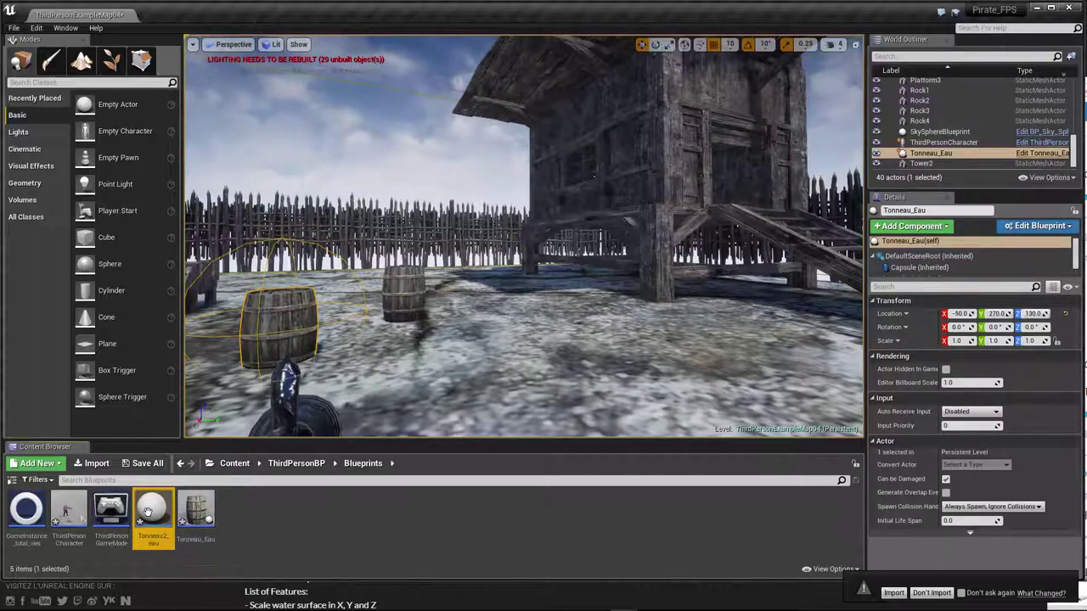
left_click_drag(149, 511, 163, 511)
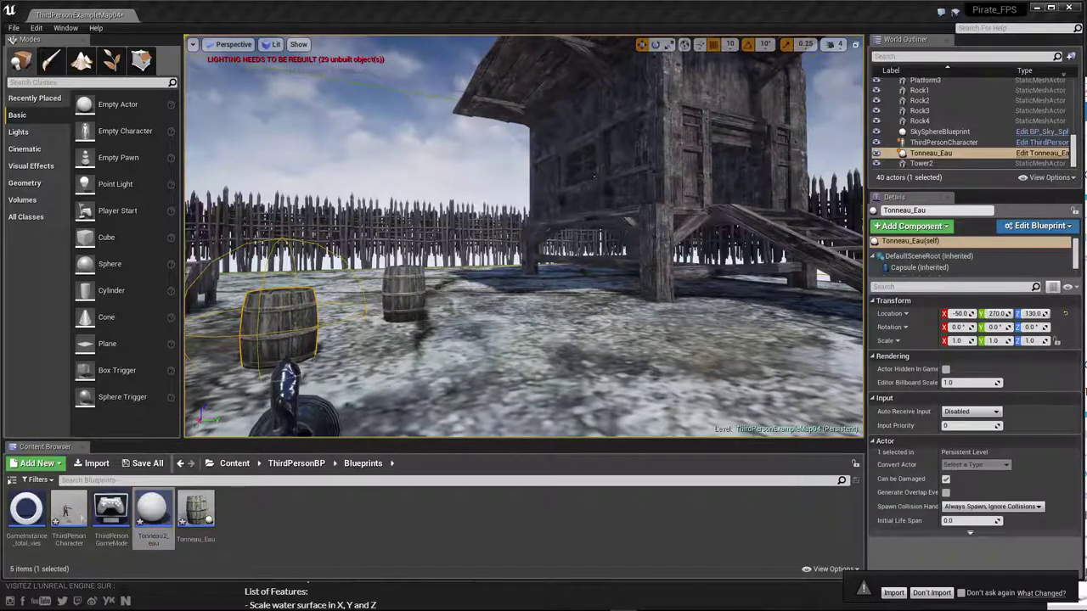
double_click(152, 510)
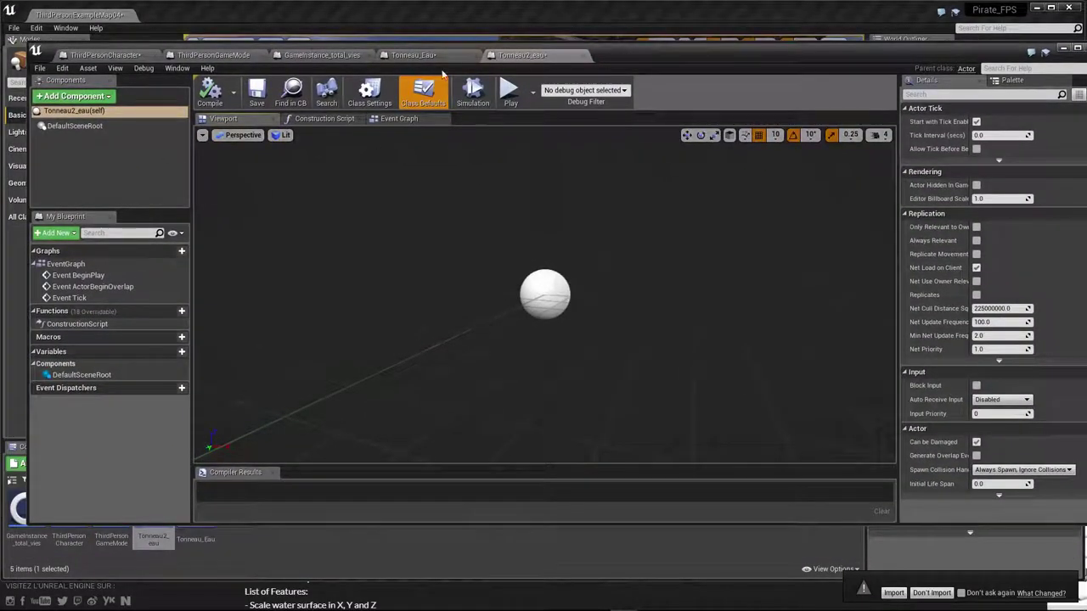
- From Content > PirateIsland > Deco, add the Barrel1 mesh as a component under DefaultSceneRoot
mouse_move(601, 56)
left_mouse_down()
mouse_move(616, 5)
mouse_move(594, 36)
left_mouse_up()
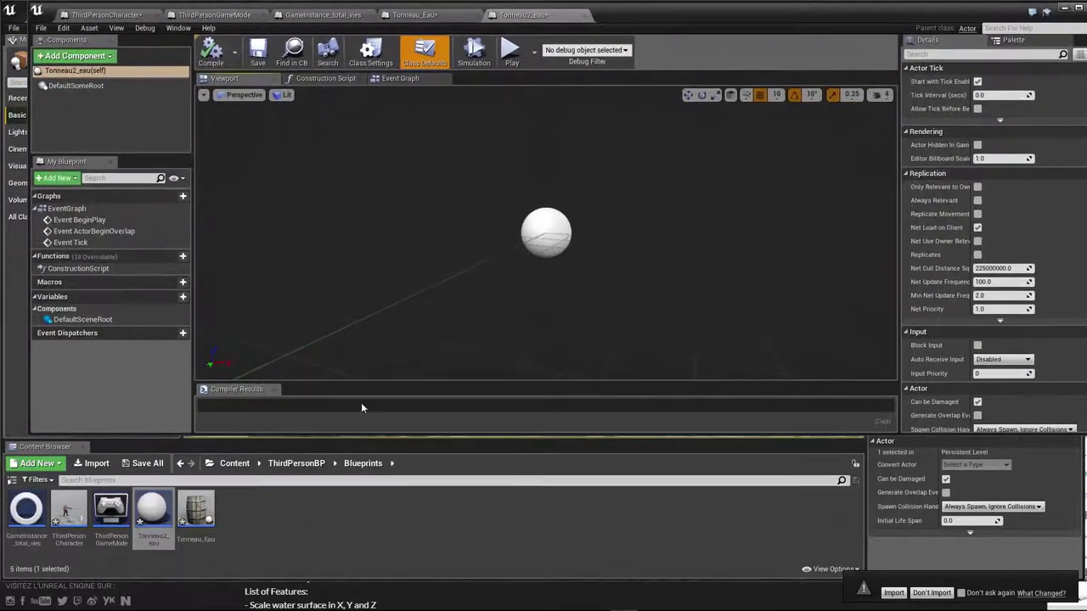
left_click(234, 462)
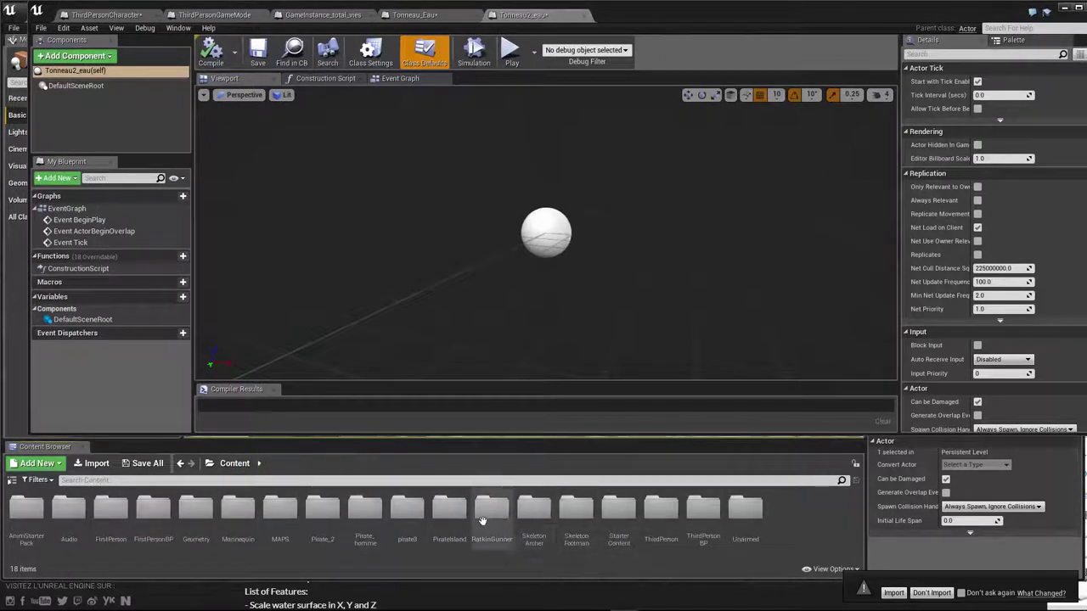
double_click(449, 507)
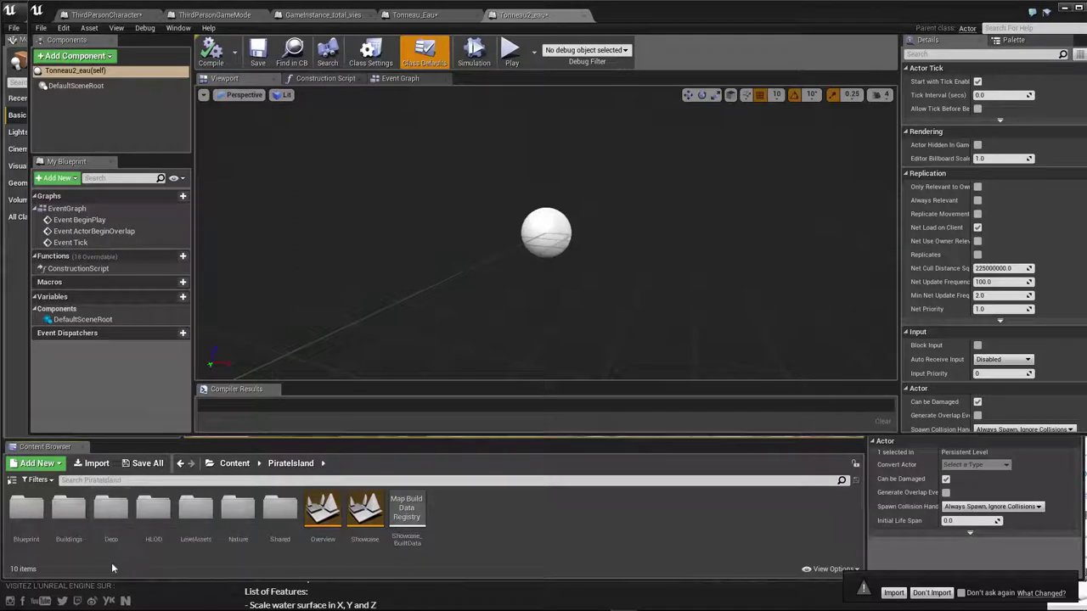
left_click(97, 510)
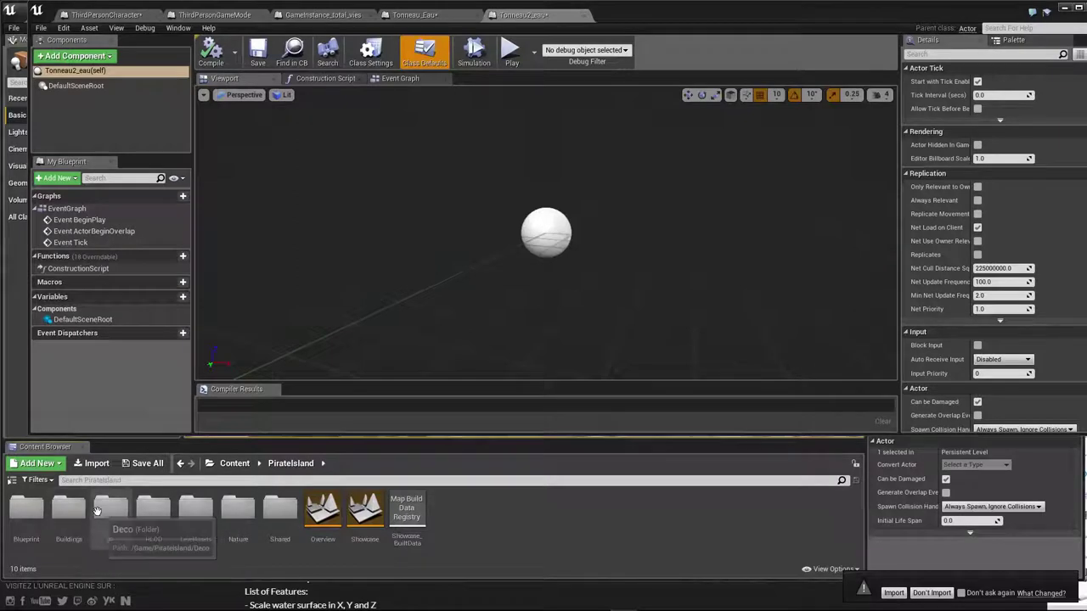
double_click(97, 510)
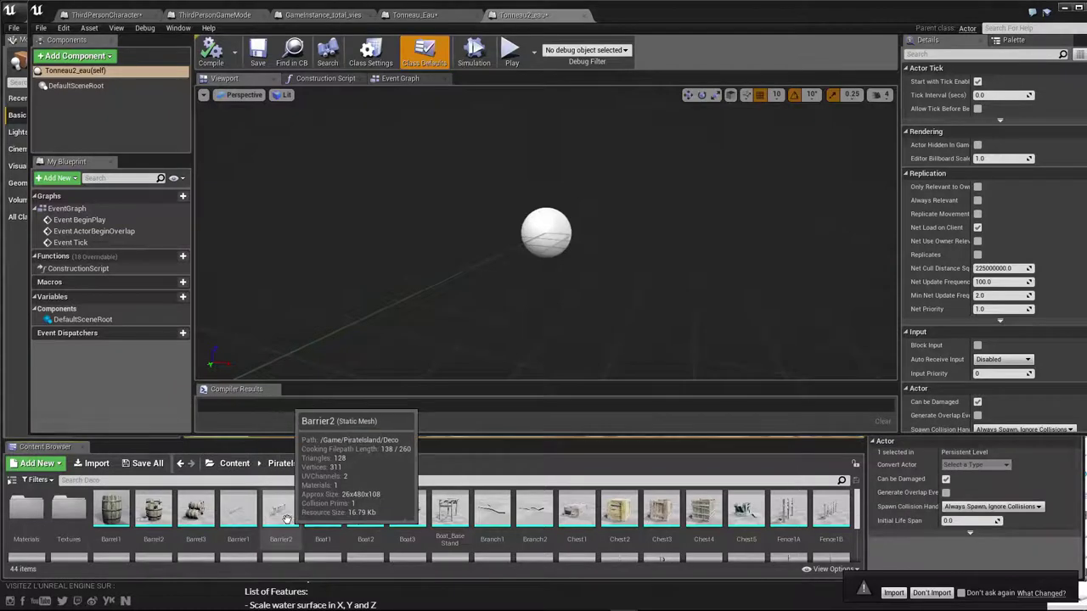
scroll(289, 520, "down", 2)
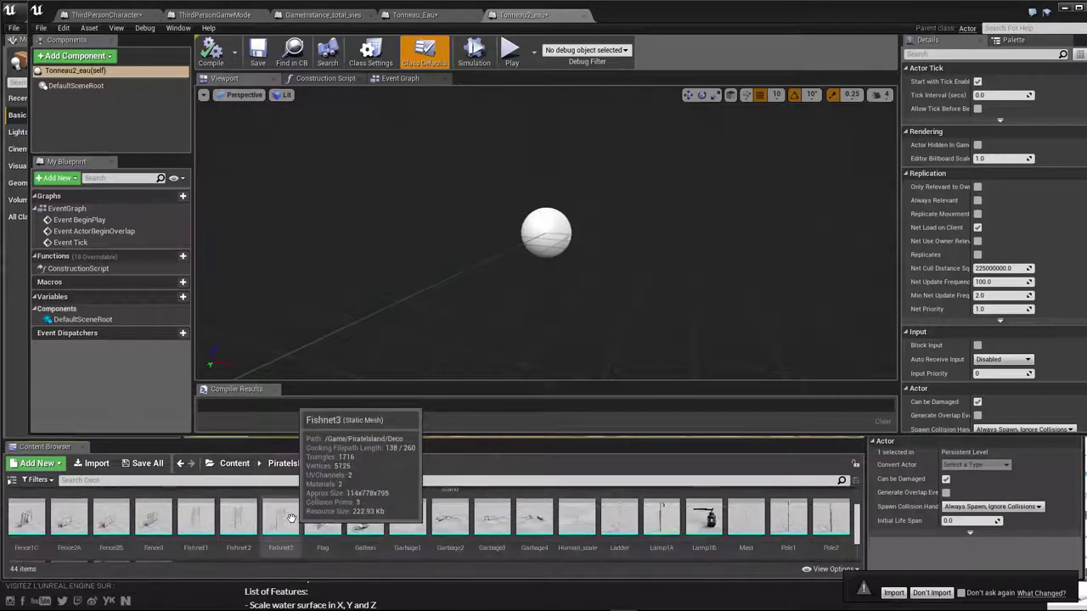
scroll(290, 518, "up", 2)
left_click(113, 509)
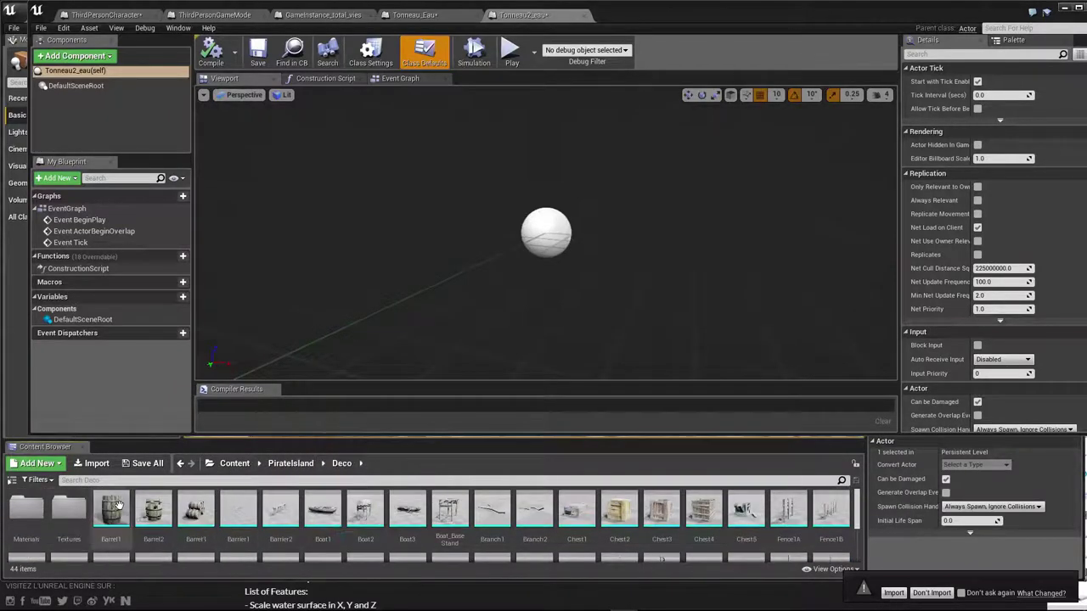
mouse_move(119, 504)
left_mouse_down()
mouse_move(77, 76)
mouse_move(79, 88)
left_mouse_up()
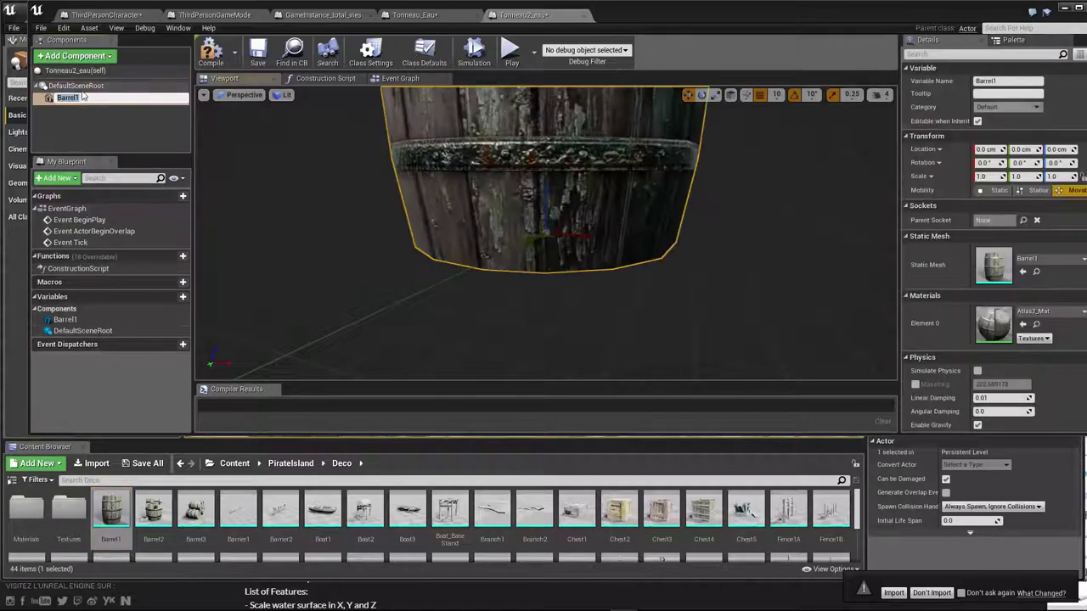
- Keep the Barrel1 component name and lower the barrel 20 cm
scroll(518, 314, "down", 3)
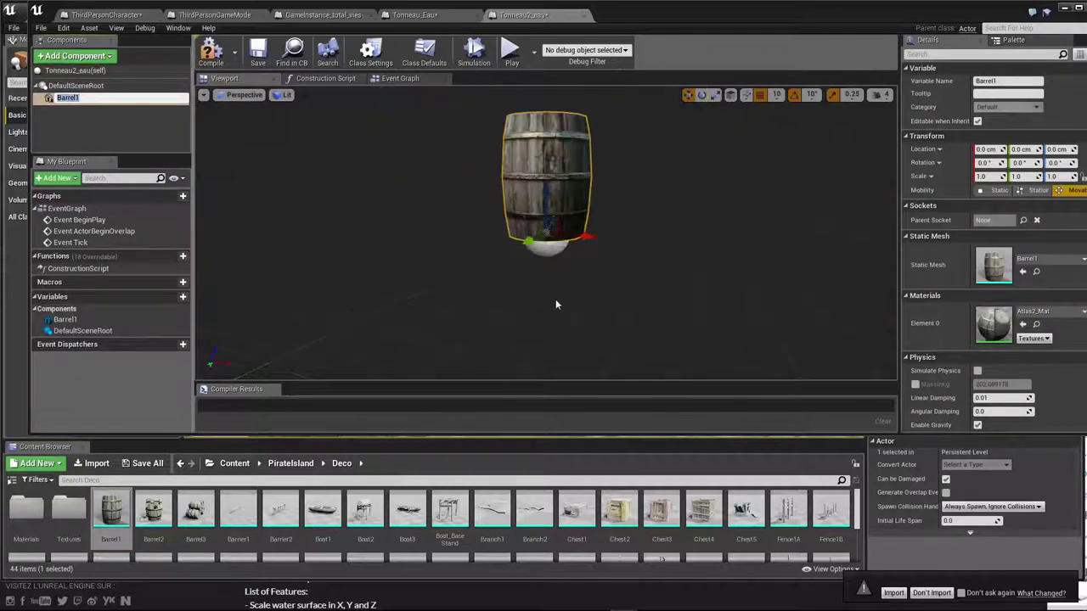
key("Return")
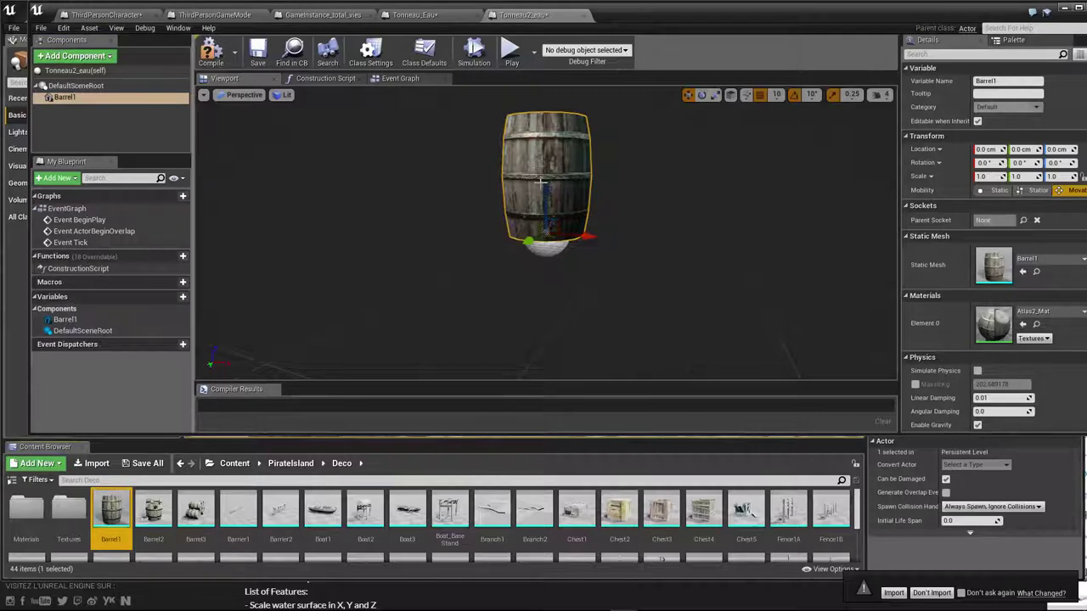
left_click_drag(542, 185, 543, 199)
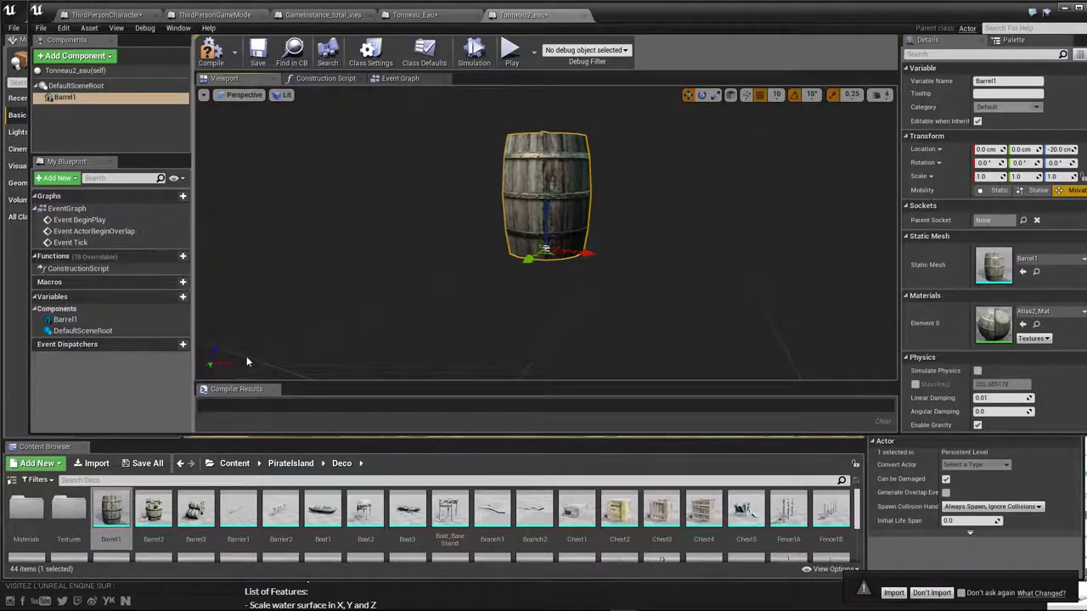
- Add an Audio component and attach it directly to DefaultSceneRoot
left_click(73, 55)
left_click(57, 122)
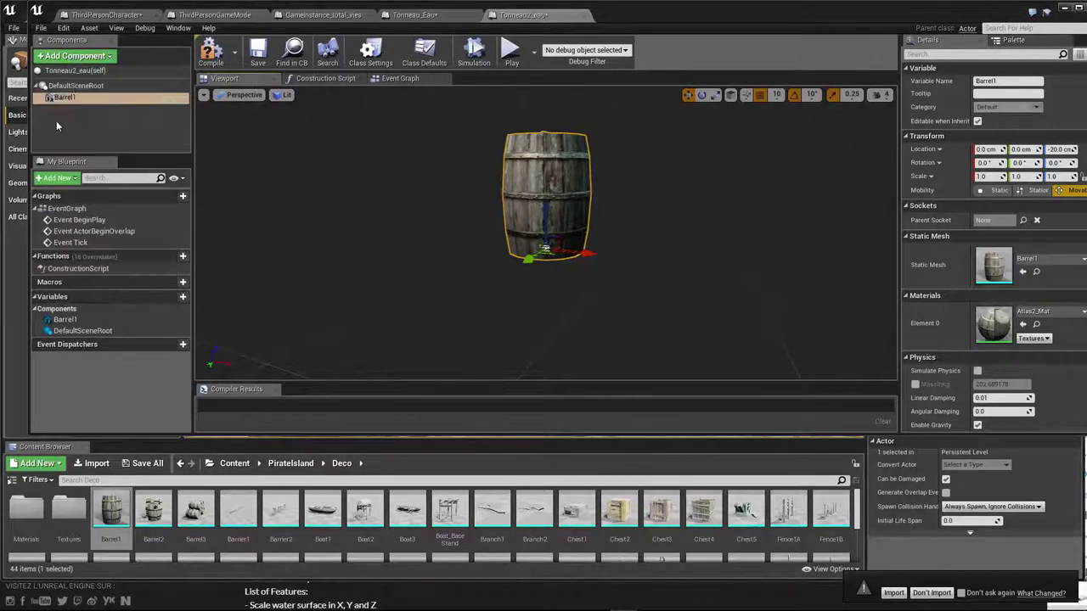
left_click(71, 108)
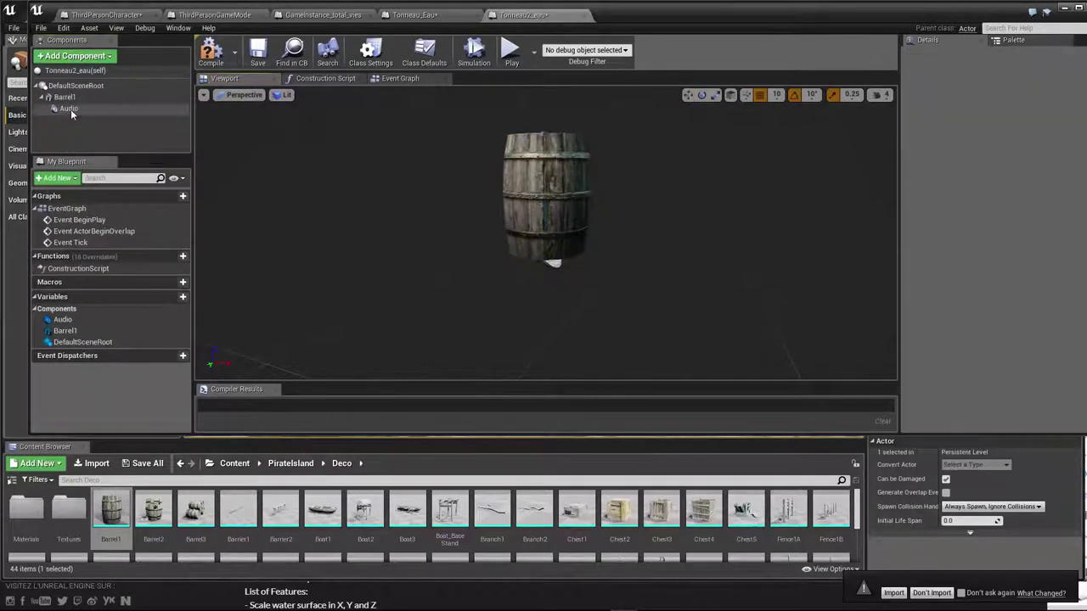
left_click_drag(70, 113, 69, 89)
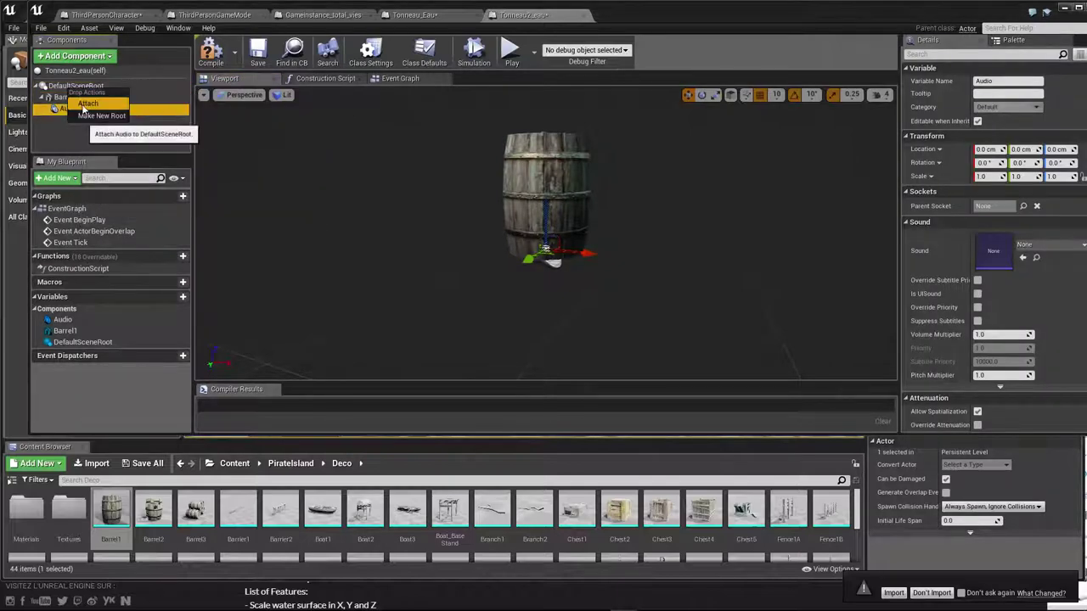
left_click(73, 142)
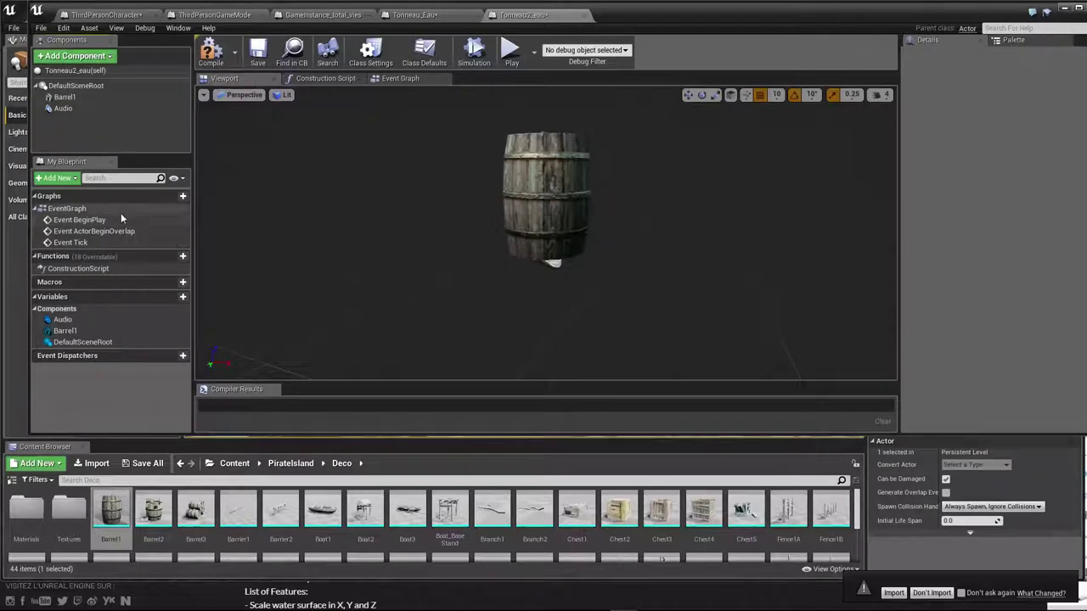
mouse_move(157, 259)
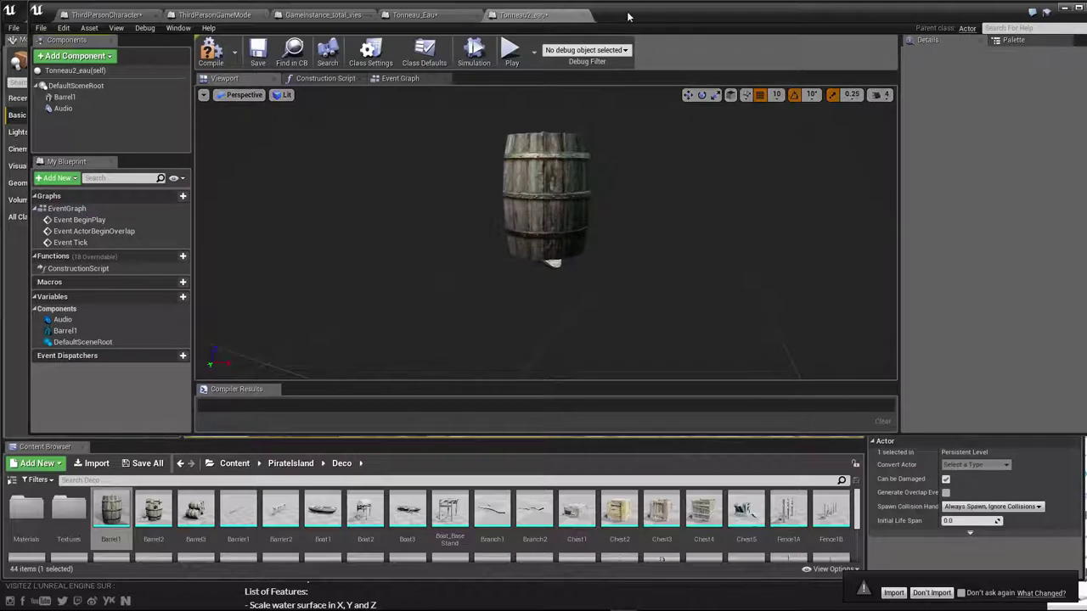
- Redock the Blueprint editor and browse the component list with DefaultSceneRoot as parent
left_click_drag(629, 17, 619, 22)
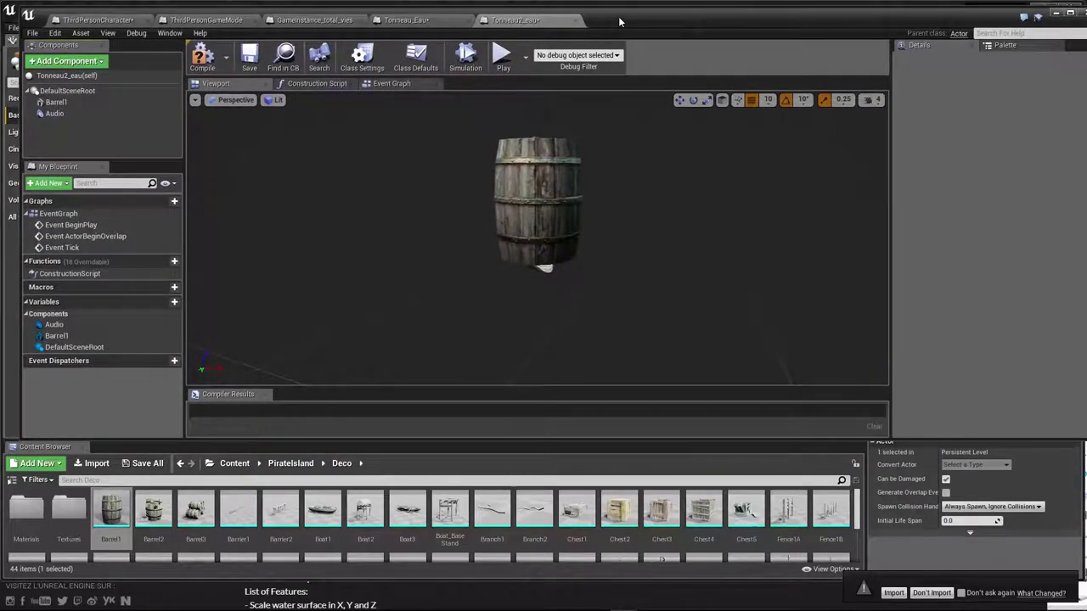
left_click_drag(620, 21, 622, 34)
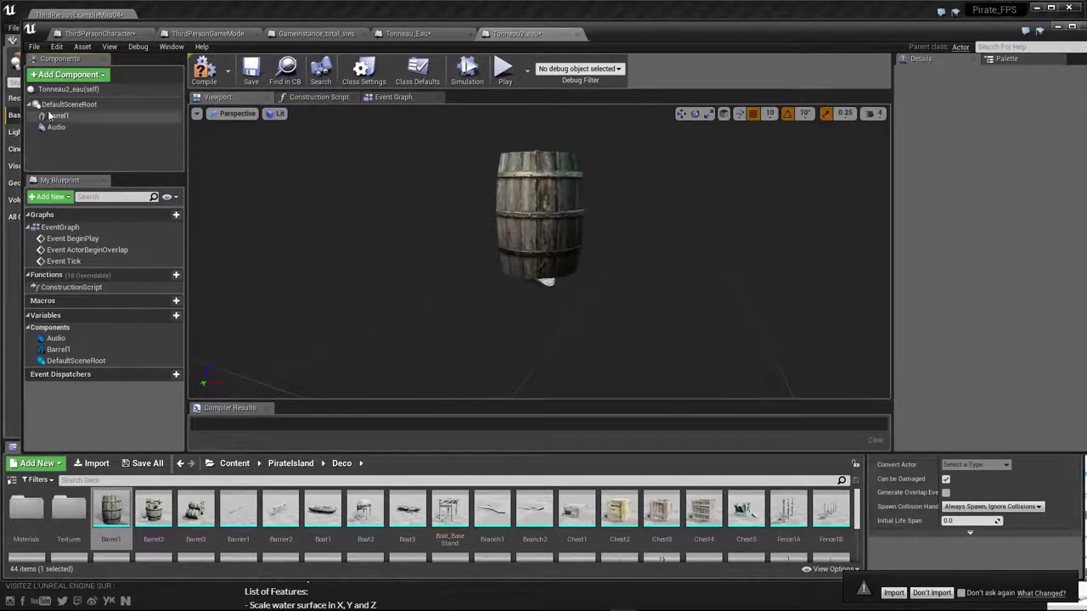
left_click(70, 105)
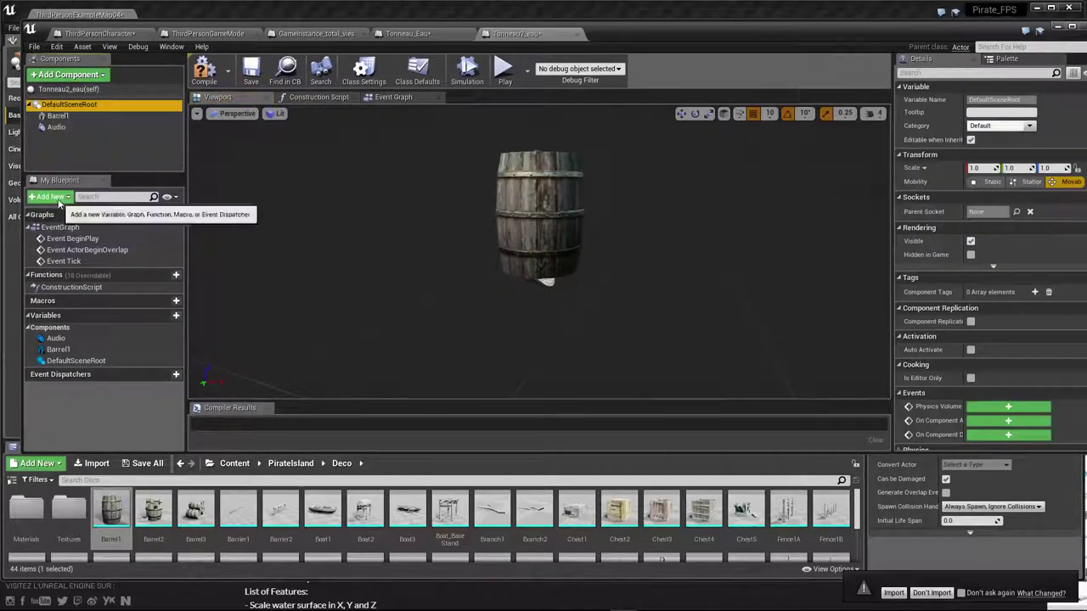
left_click(65, 77)
scroll(77, 265, "down", 3)
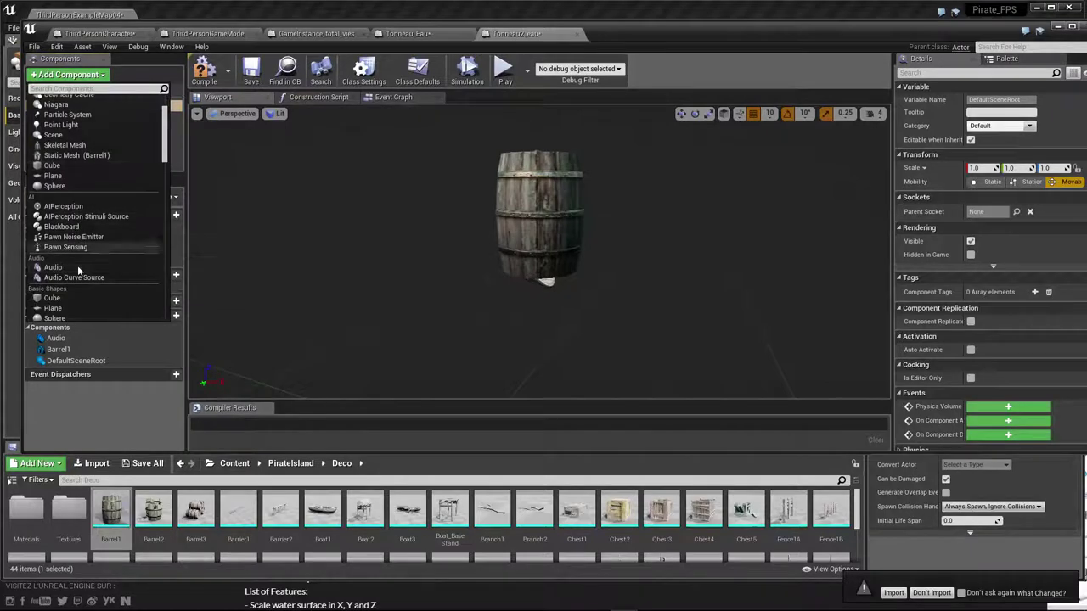
scroll(77, 265, "down", 1)
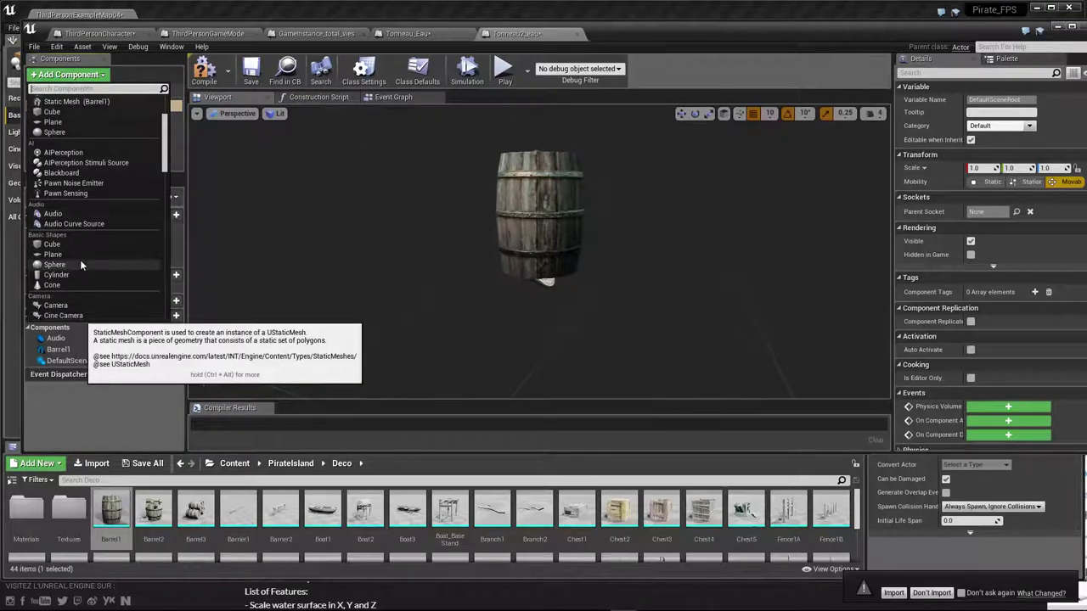
- Add a Box collision component to the Blueprint
scroll(80, 260, "down", 1)
scroll(81, 264, "down", 1)
scroll(84, 268, "down", 1)
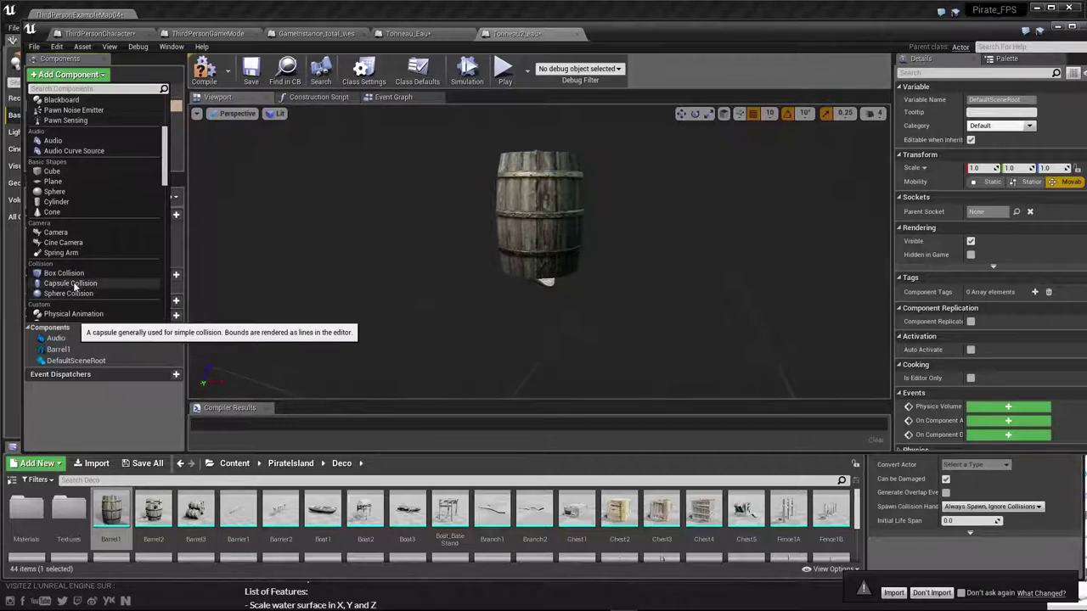
left_click(65, 273)
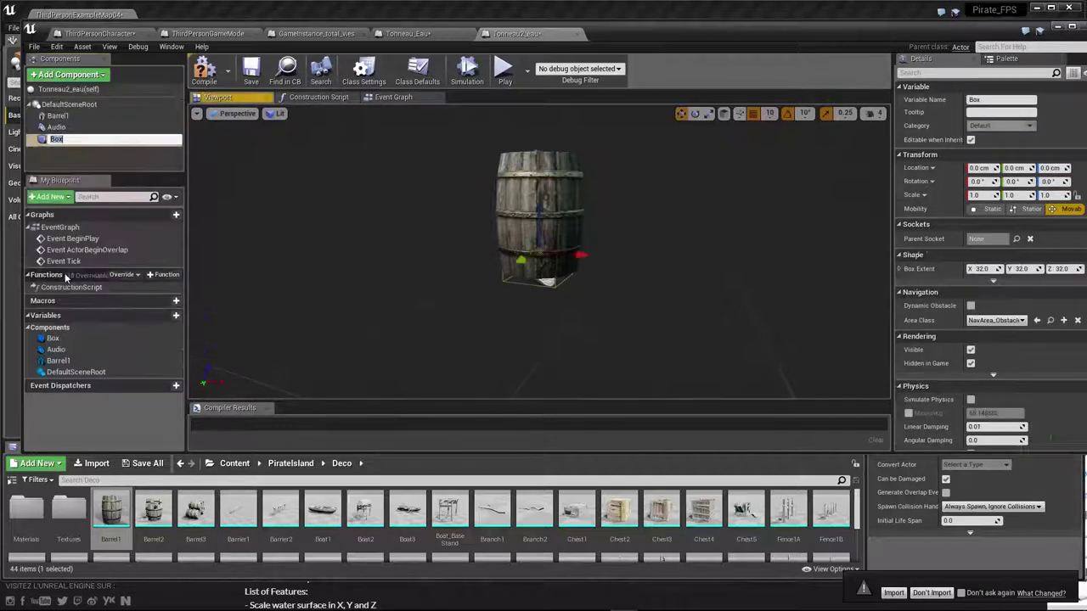
left_click(74, 173)
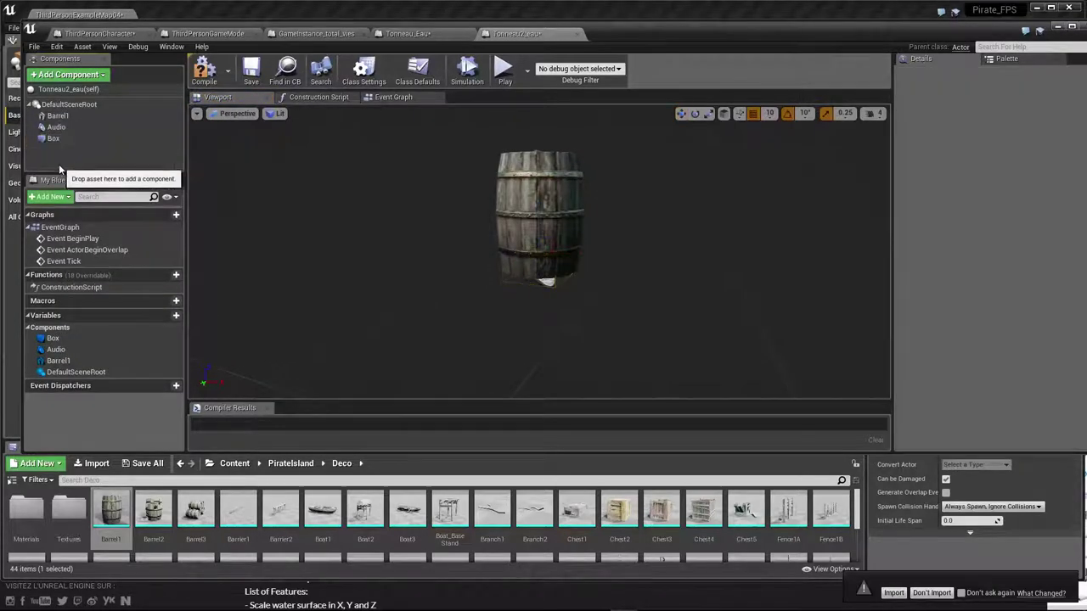
- Raise the Box 60 cm and scale it to 2.25, 2.25, 3.5 around the barrel
left_click(523, 284)
left_click_drag(539, 208, 537, 158)
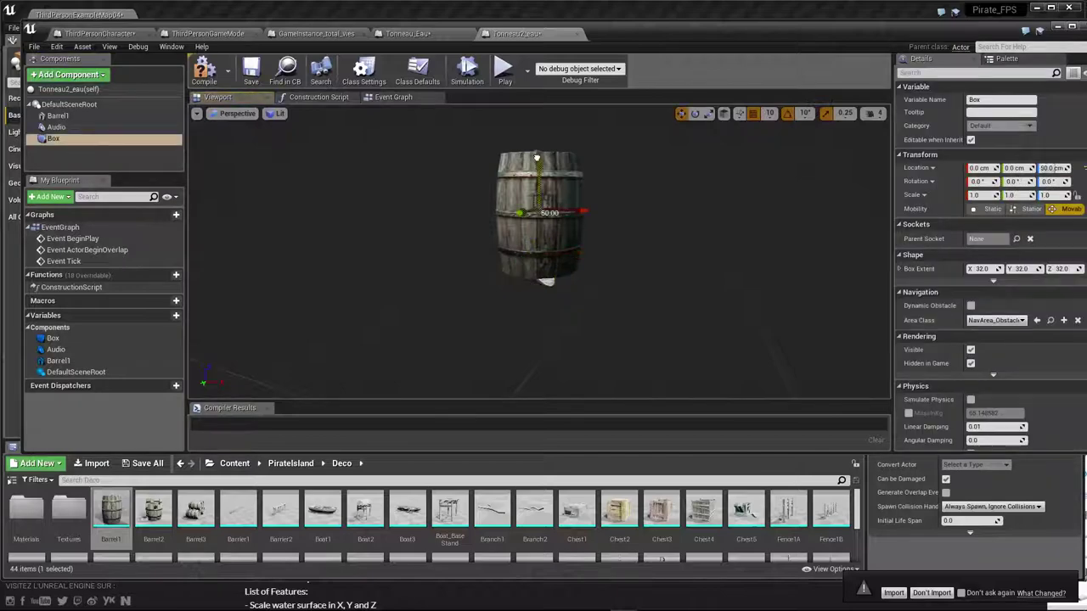
key("r")
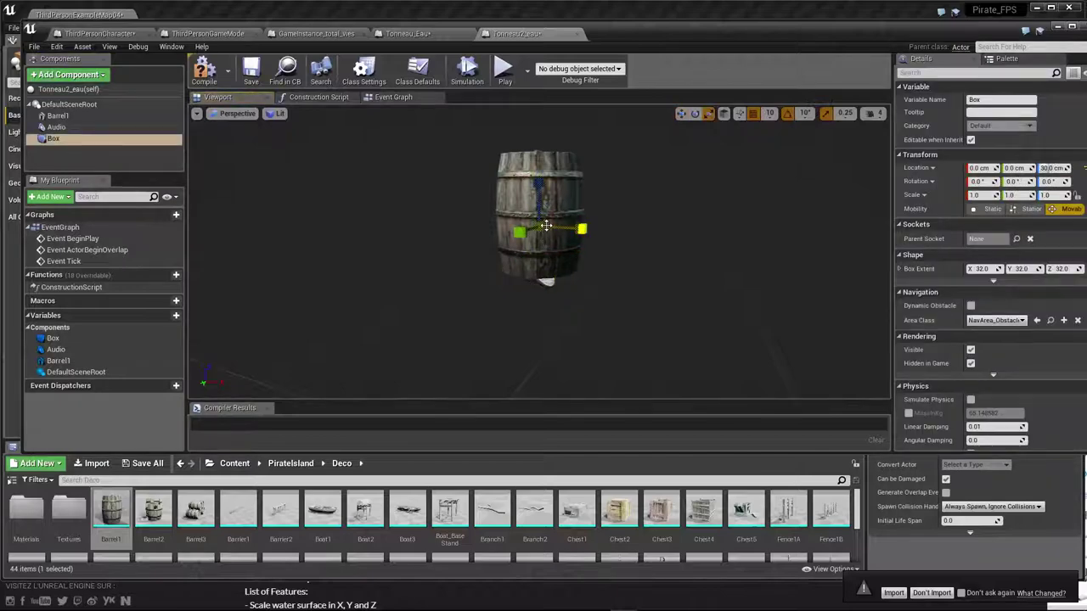
mouse_move(540, 227)
left_mouse_down()
mouse_move(552, 213)
mouse_move(536, 144)
left_mouse_up()
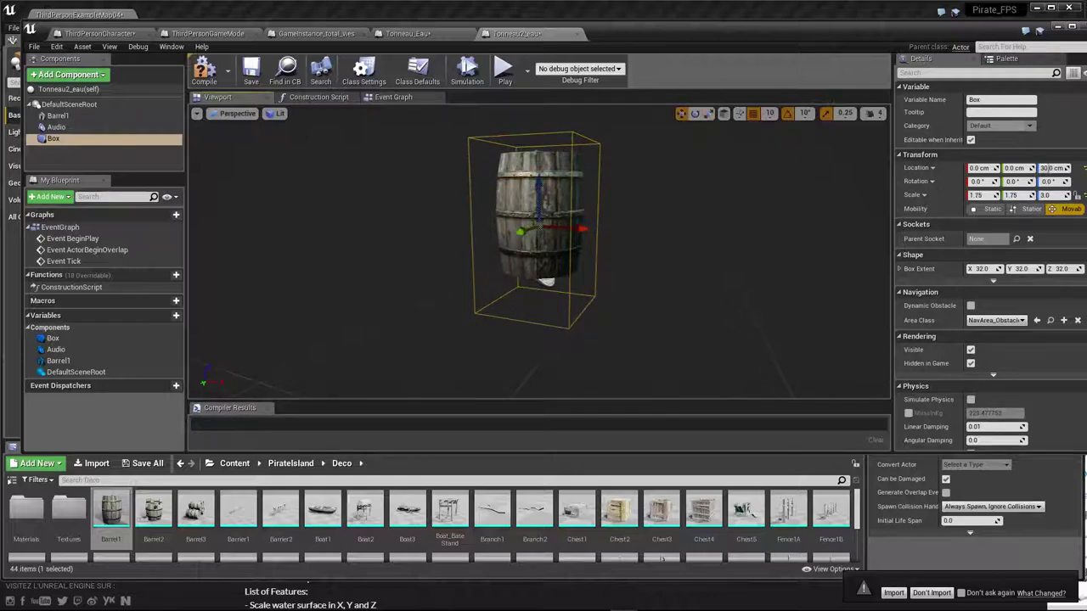
left_click_drag(537, 185, 540, 160)
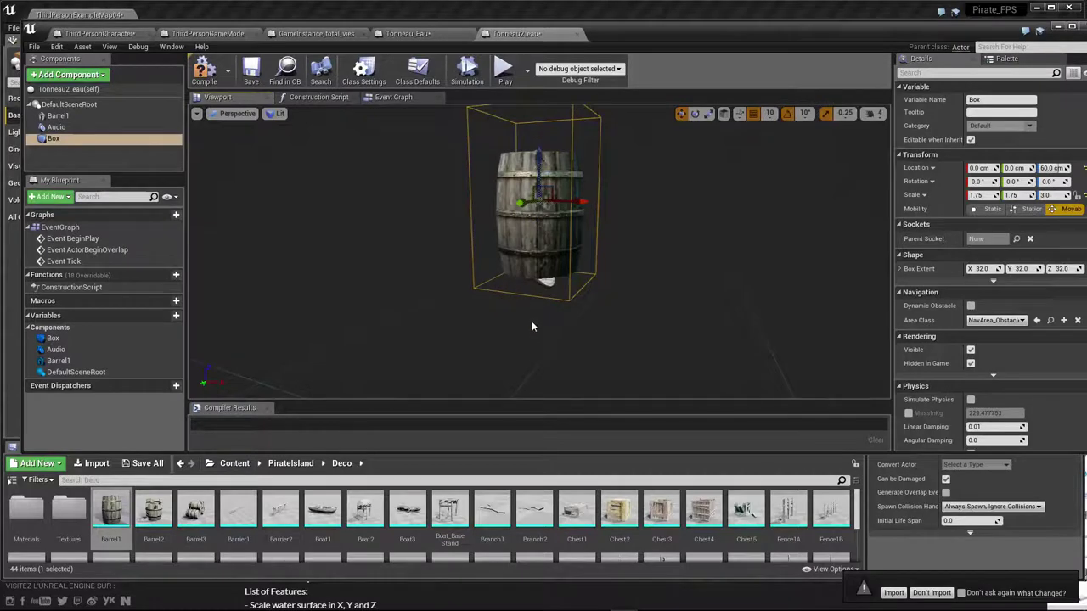
left_click_drag(531, 321, 531, 300)
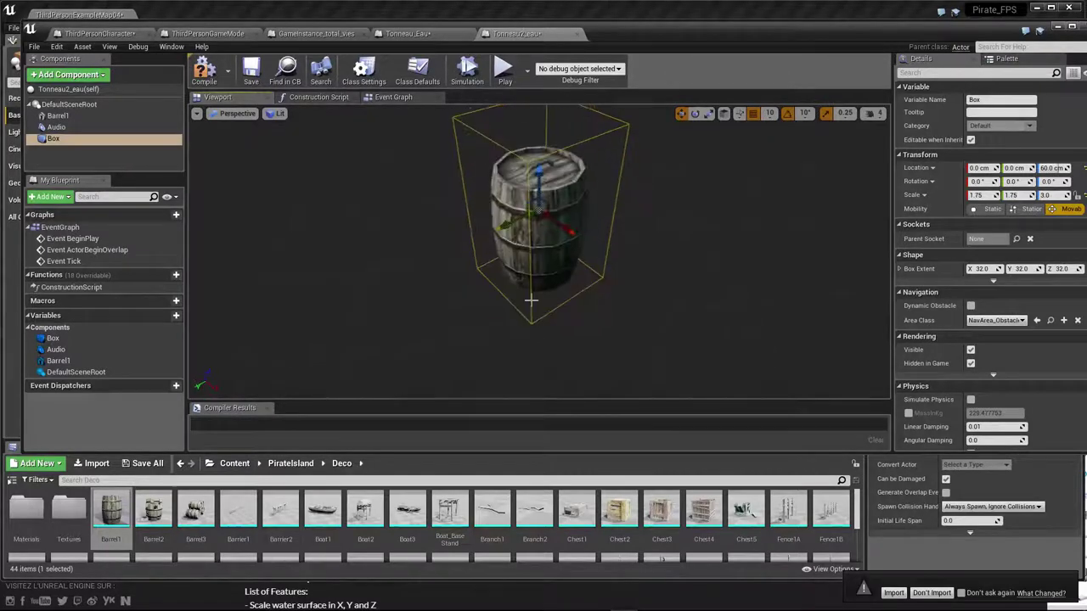
key("r")
left_click_drag(543, 215, 543, 191)
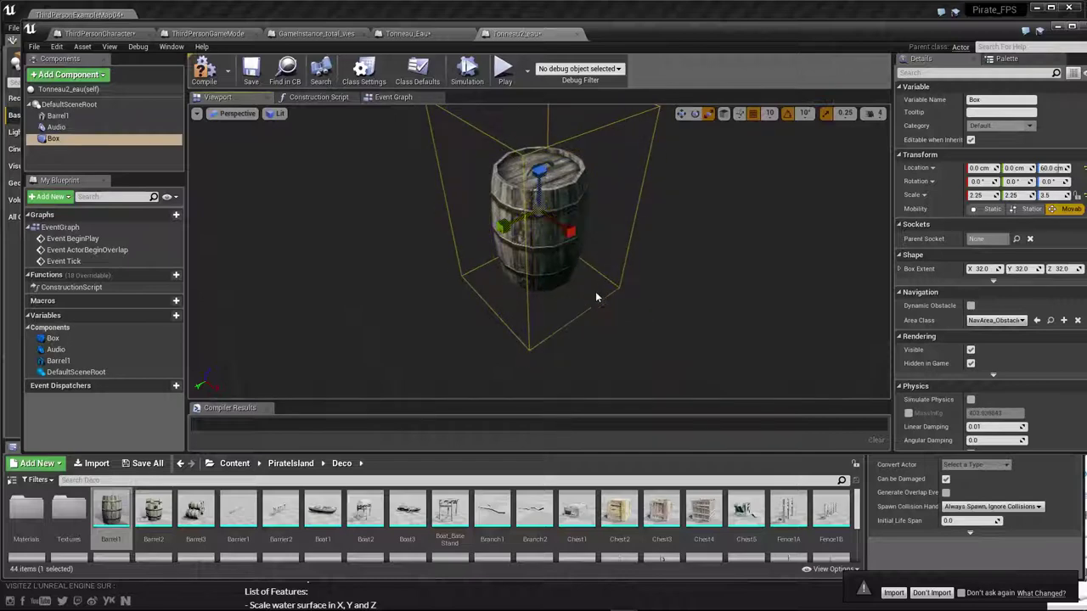
left_click_drag(595, 297, 596, 246)
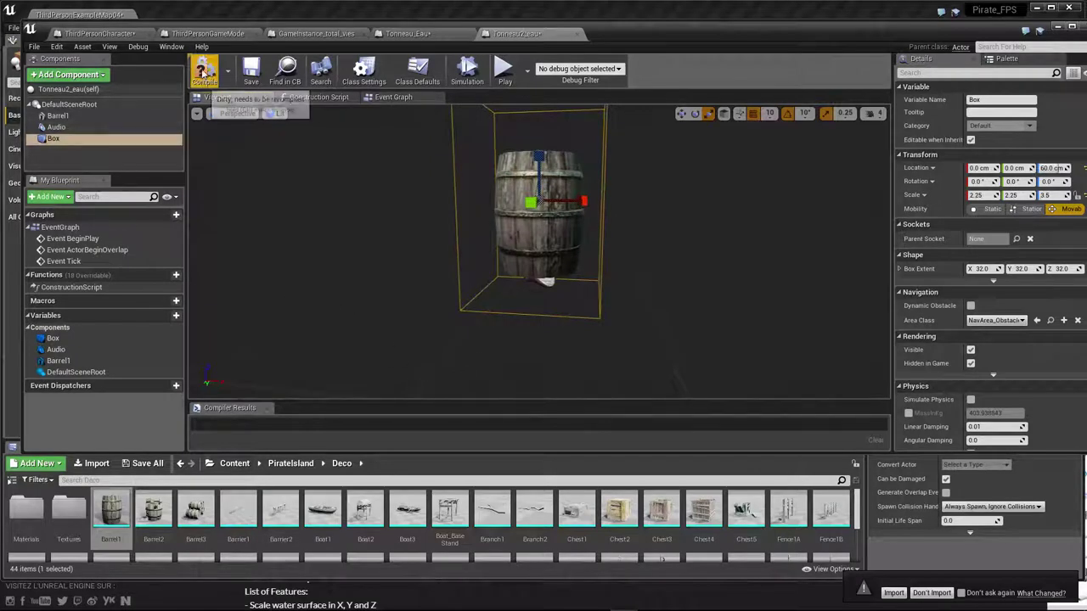
- Compile Tonneau2_eau, open its Event Graph, and widen the Box Details column to read overlap events
left_click(252, 73)
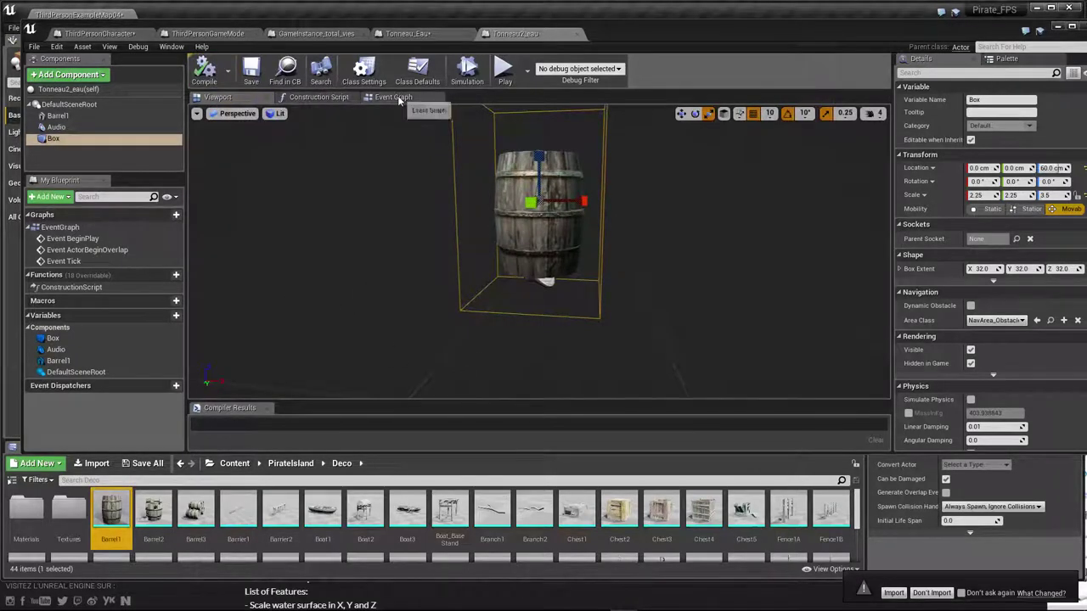
left_click(393, 99)
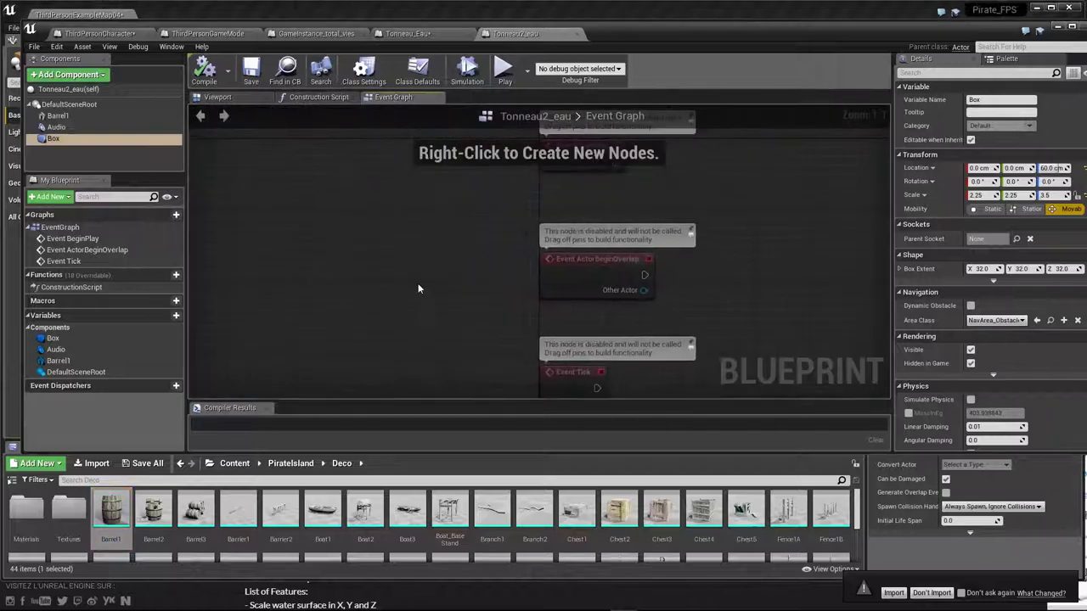
mouse_move(436, 298)
right_mouse_down()
mouse_move(364, 328)
mouse_move(342, 257)
right_mouse_up()
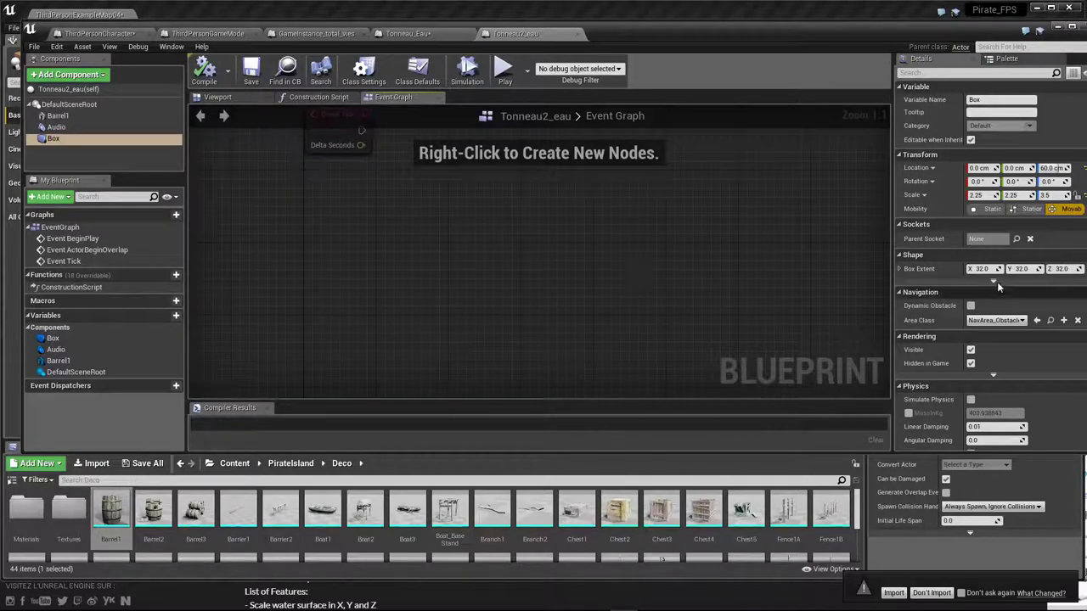
left_click_drag(928, 39, 894, 23)
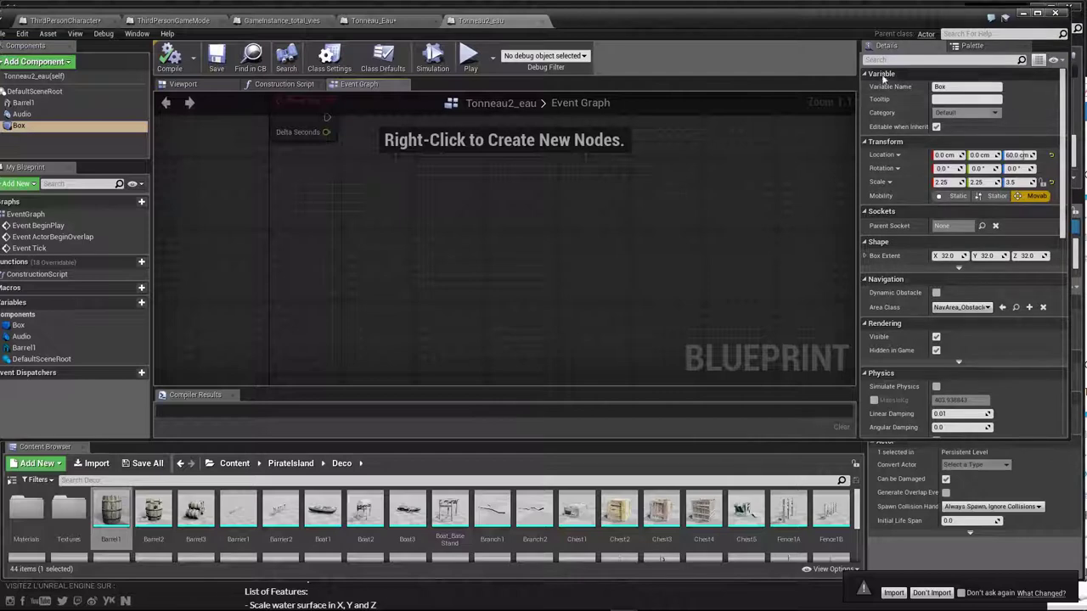
scroll(1063, 236, "down", 10)
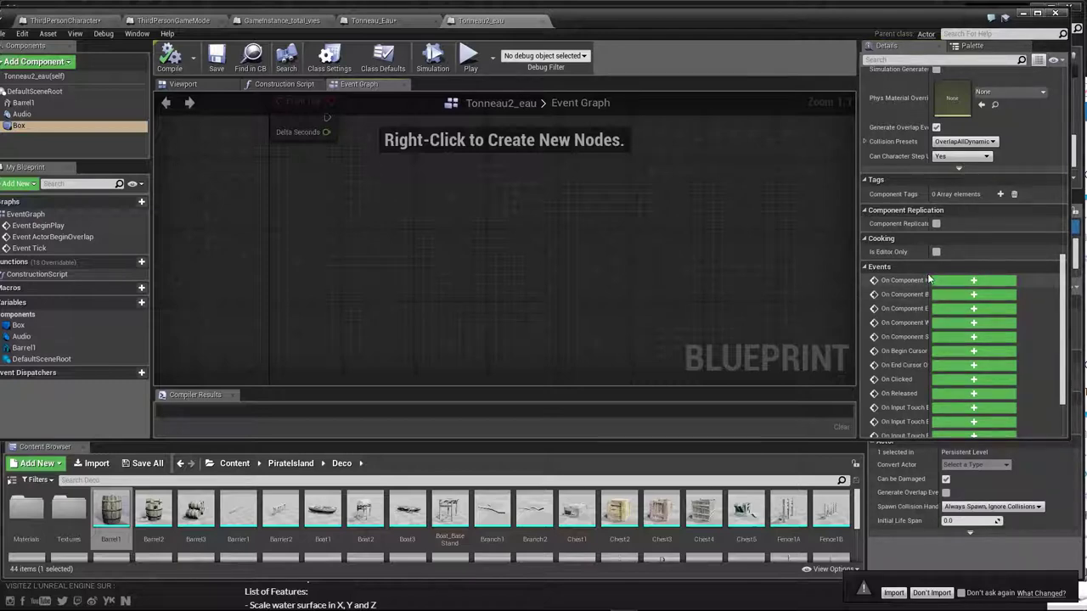
left_click_drag(931, 279, 975, 280)
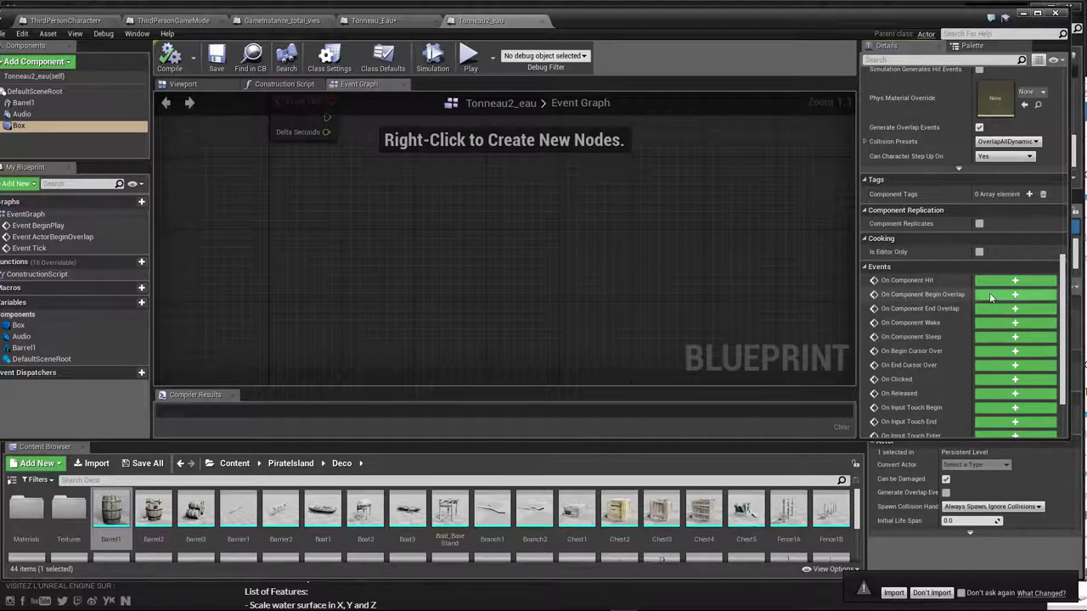
- Add Box On Component Begin Overlap and End Overlap events, placing End Overlap lower
left_click(992, 295)
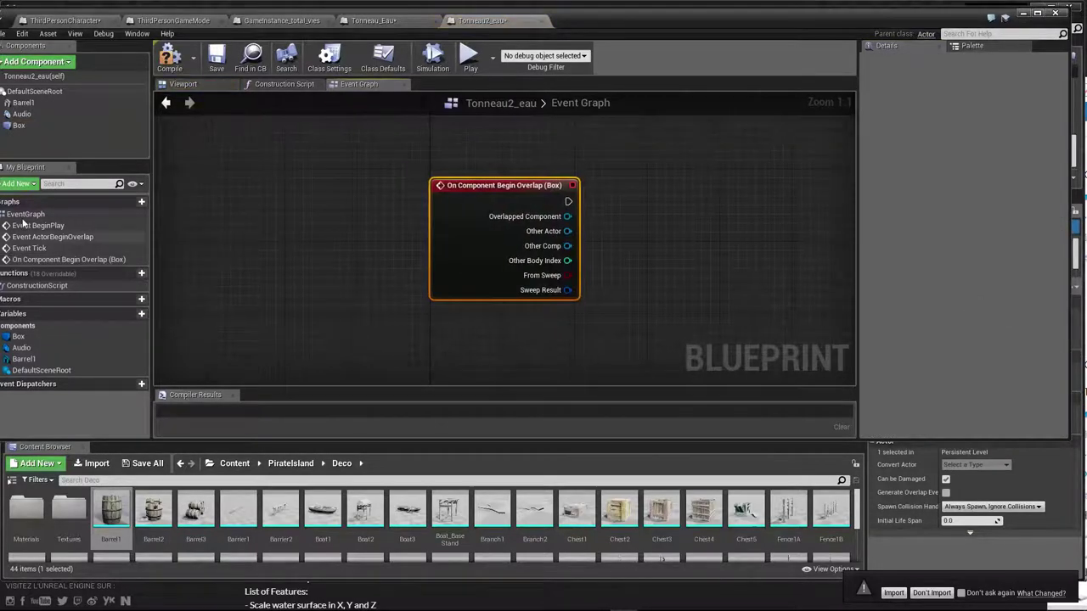
left_click(19, 124)
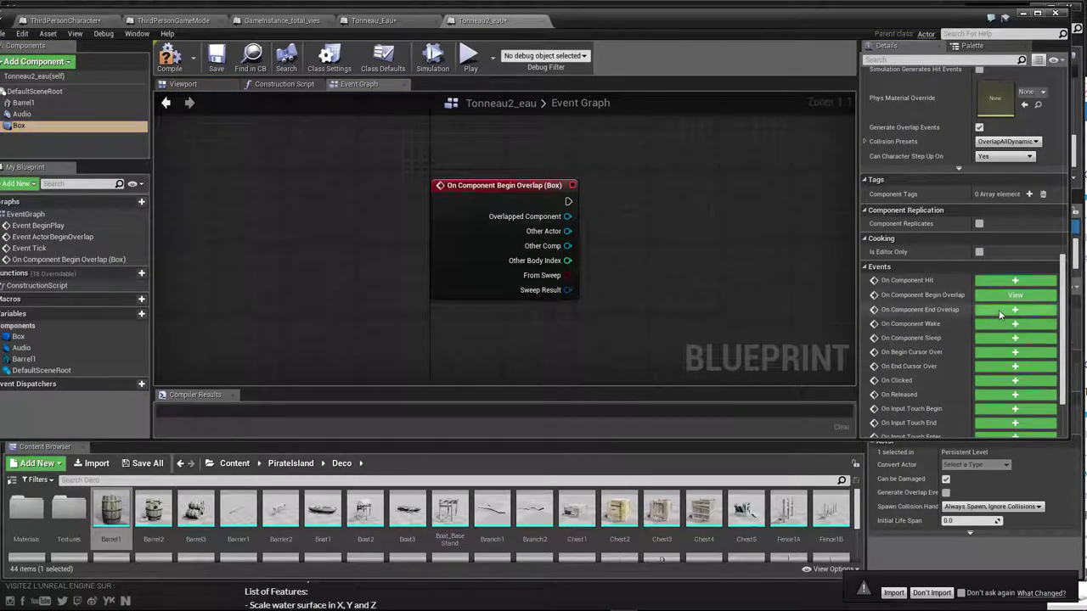
left_click(1002, 310)
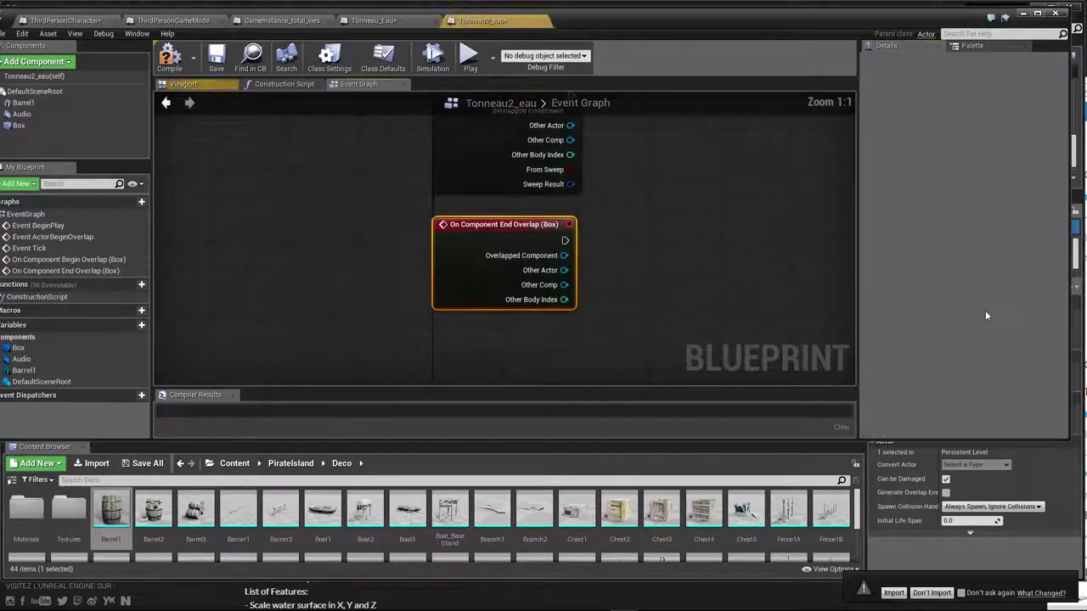
left_click(632, 284)
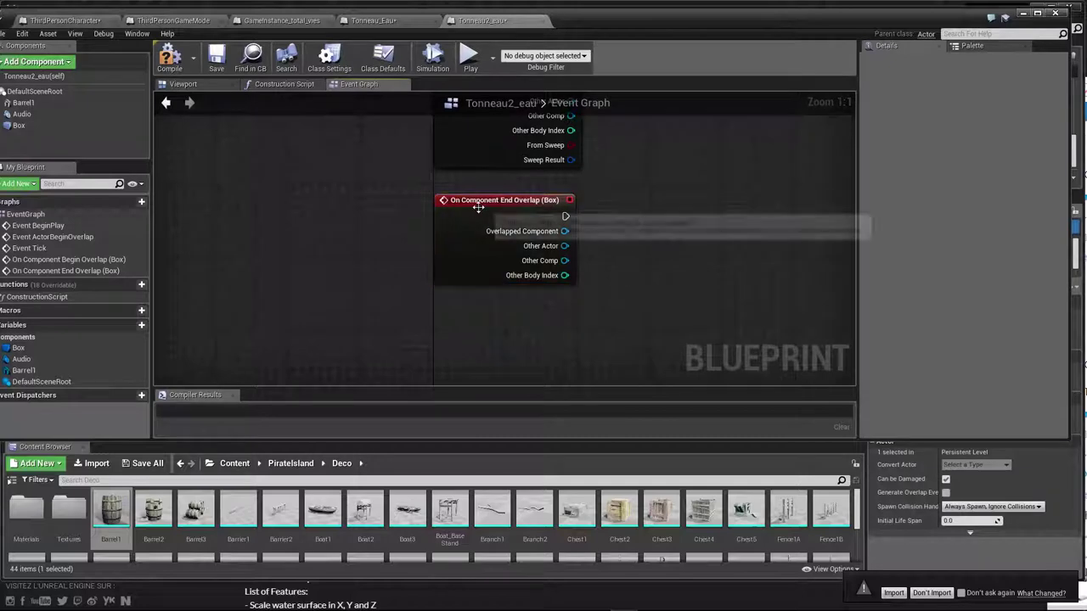
mouse_move(488, 208)
left_mouse_down()
mouse_move(483, 319)
mouse_move(492, 319)
left_mouse_up()
- Add an Event Tick node and arrange it in a column between the two overlap events
right_click(471, 240)
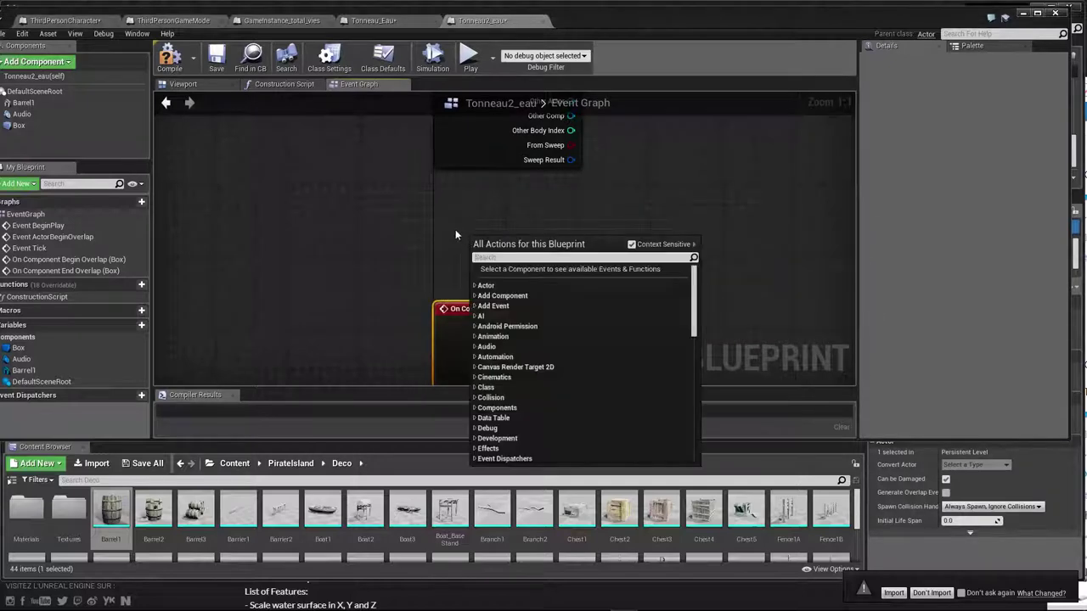
type("event")
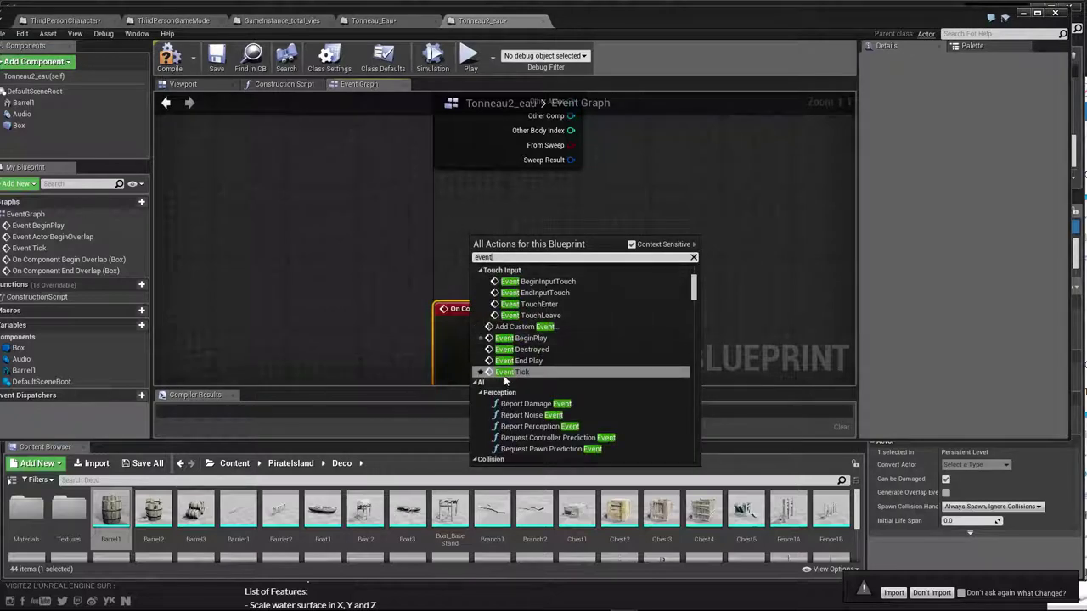
left_click(502, 371)
left_click_drag(523, 258, 489, 211)
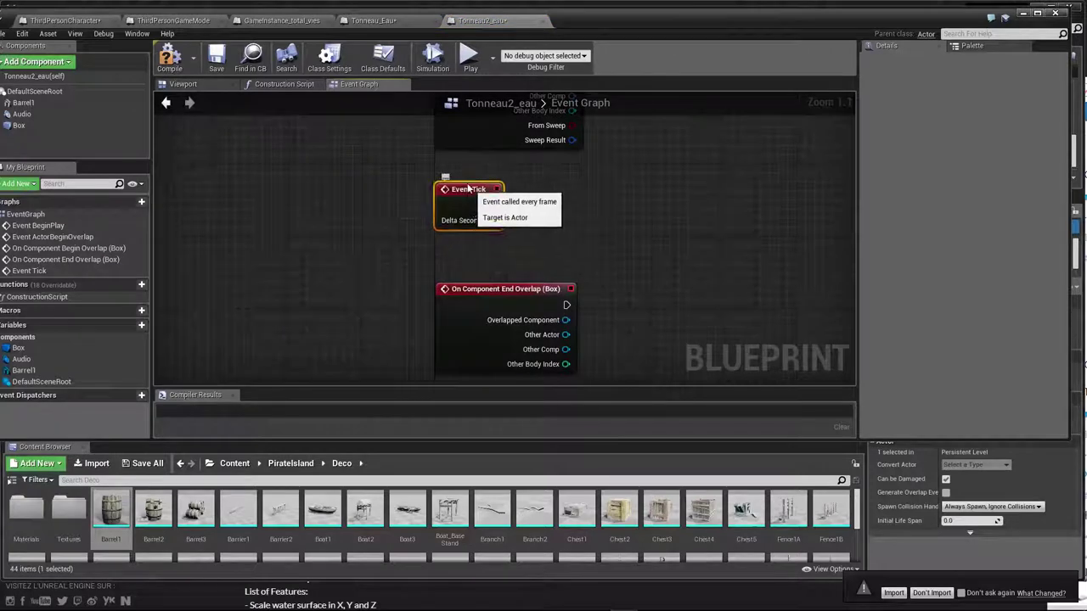
mouse_move(628, 212)
right_mouse_down()
mouse_move(636, 334)
mouse_move(583, 255)
right_mouse_up()
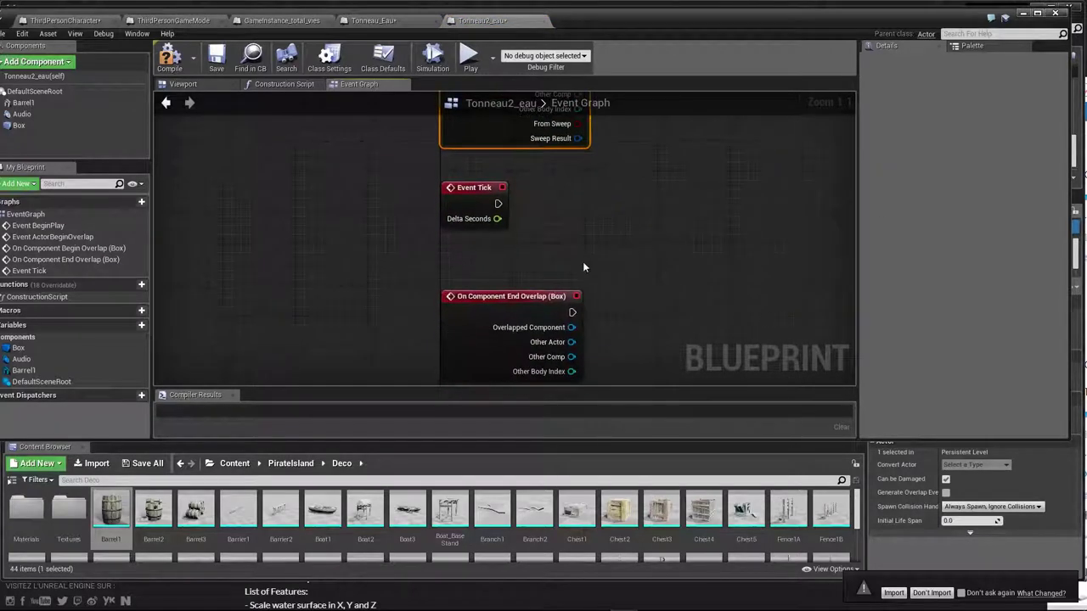
left_click_drag(509, 297, 509, 280)
mouse_move(621, 226)
right_mouse_down()
mouse_move(488, 260)
mouse_move(447, 346)
right_mouse_up()
scroll(488, 259, "down", 1)
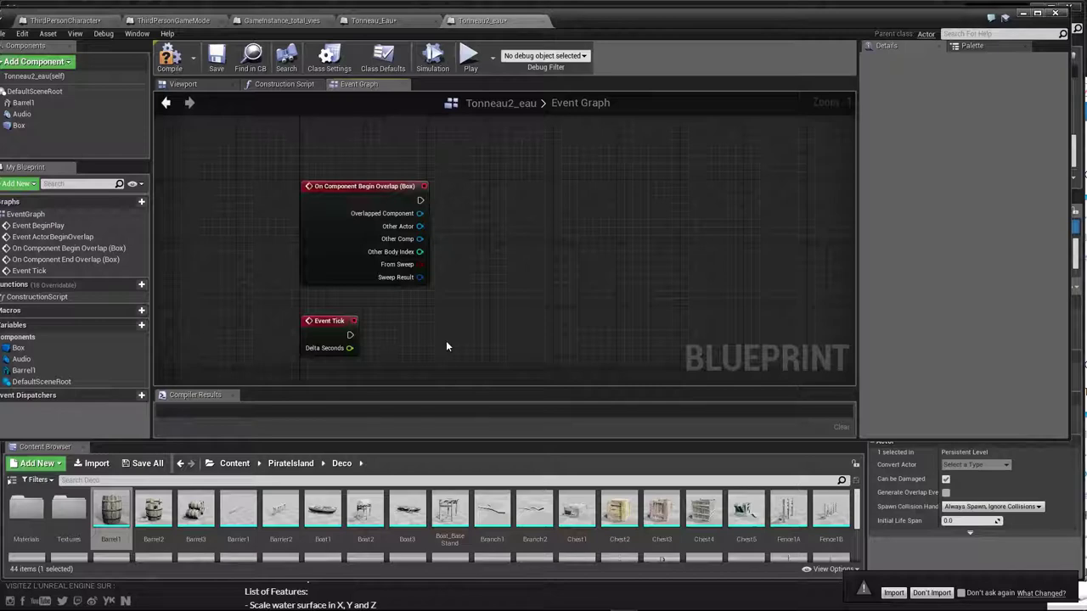
right_click_drag(225, 314, 263, 298)
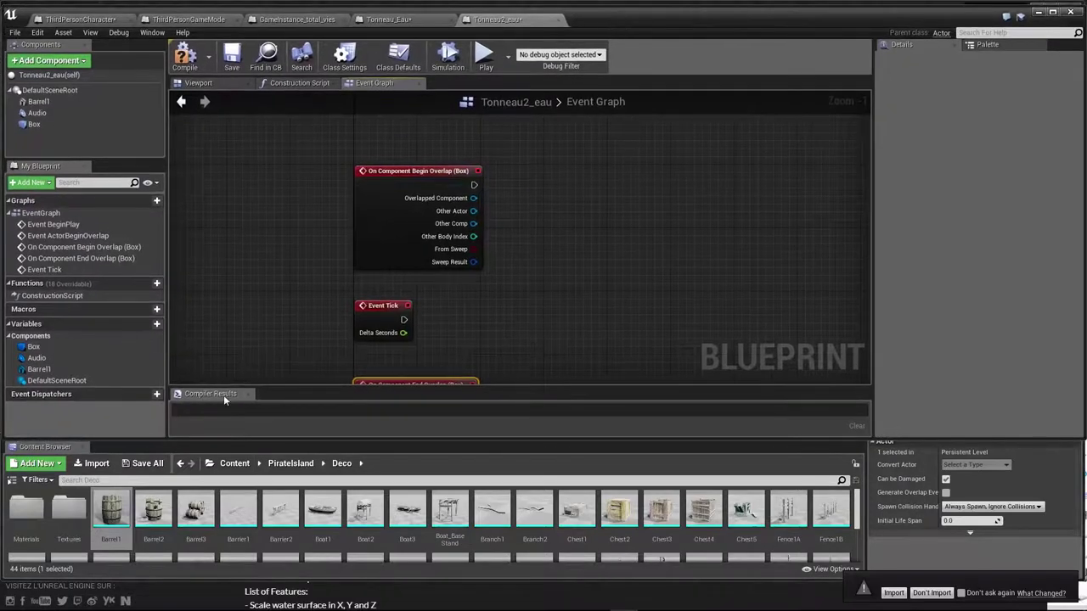
- Create a Boolean variable named presdutonneau and drop it into the Event Graph
left_click(155, 331)
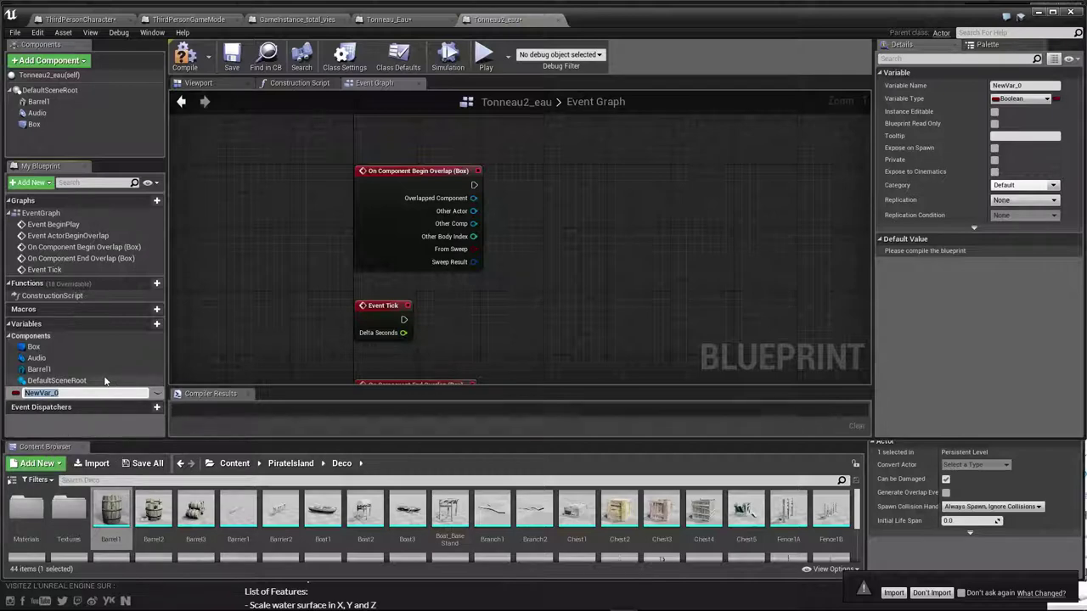
type("presdutonneau")
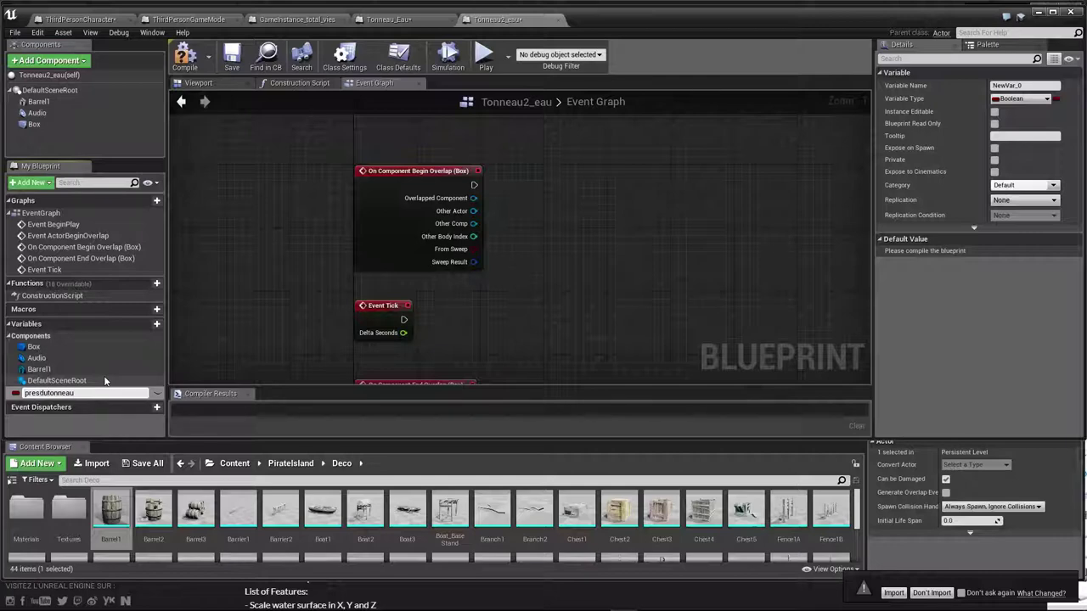
key("Return")
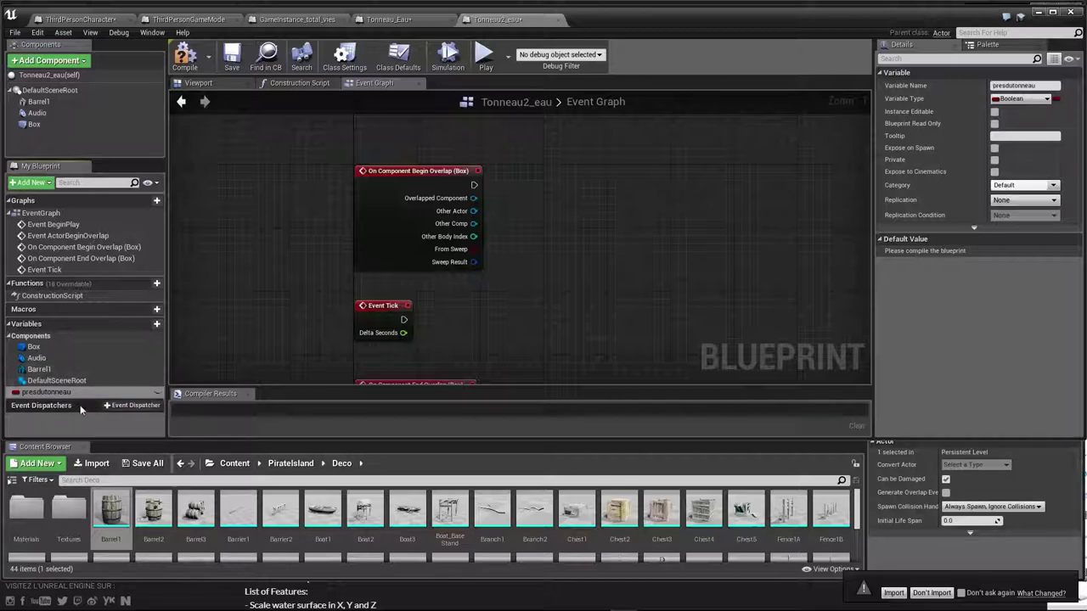
left_click_drag(46, 392, 545, 192)
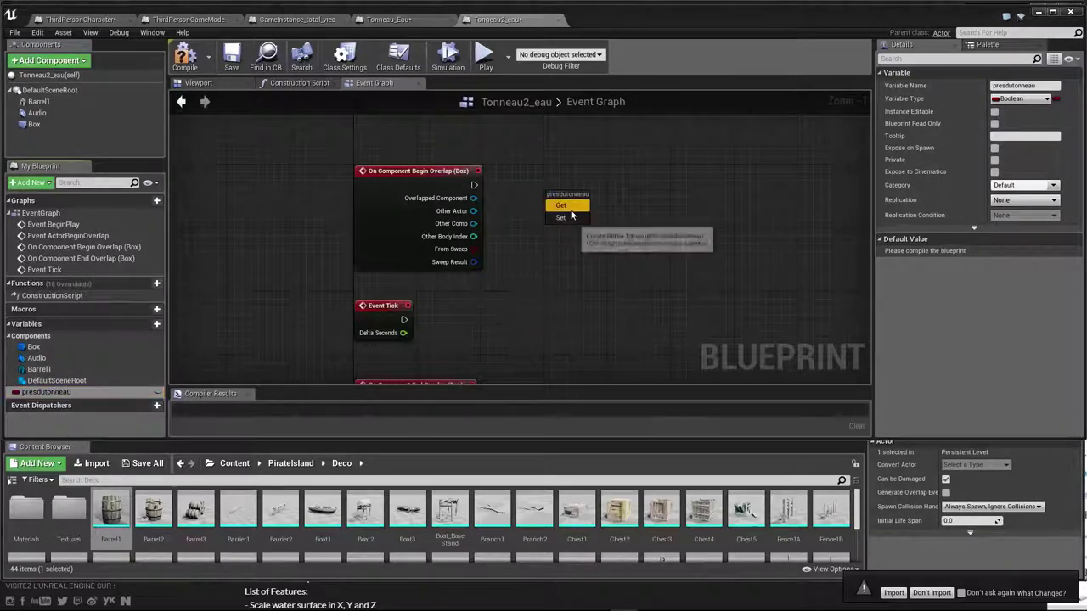
- Wire Box Begin Overlap into a SET presdutonneau node that stores true
left_click(569, 218)
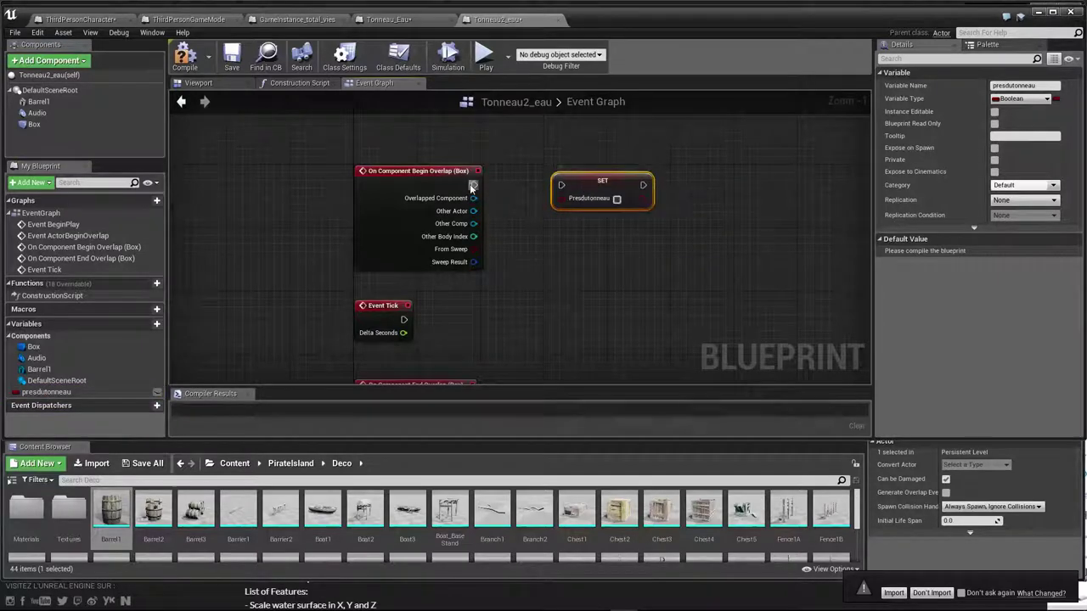
left_click_drag(473, 186, 560, 185)
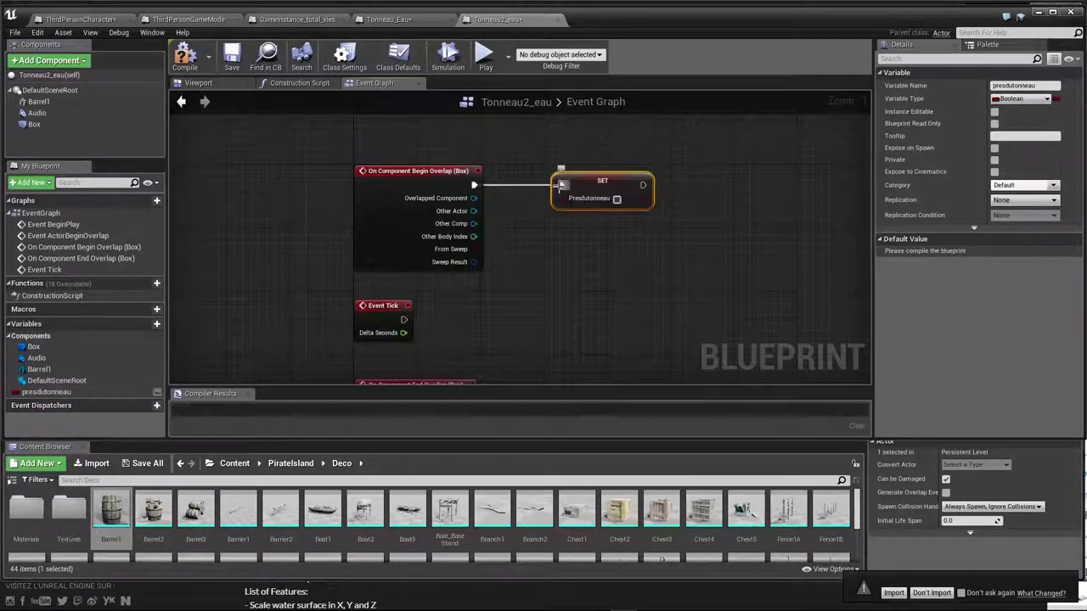
left_click(617, 199)
left_click_drag(624, 181, 656, 183)
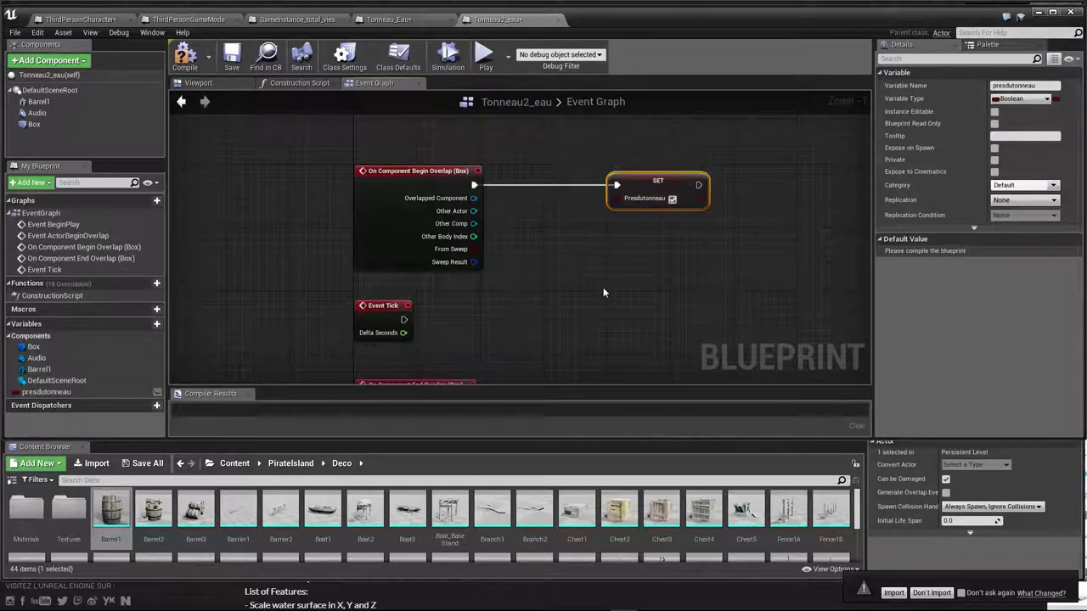
right_click_drag(603, 293, 600, 231)
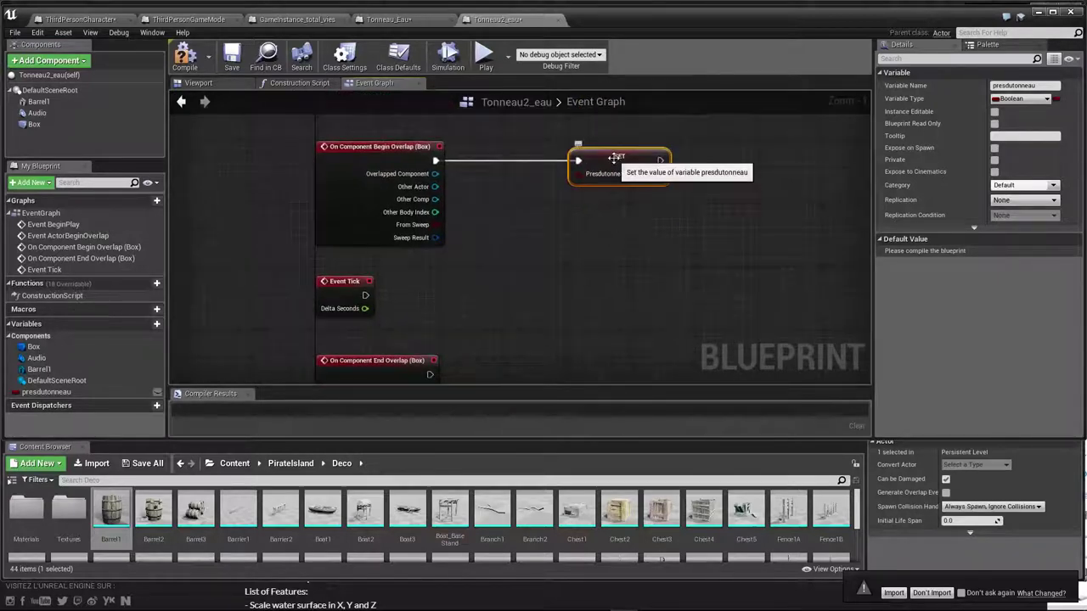
- Duplicate the presdutonneau setter below Event Tick and wire End Overlap into the copy
key("ctrl+w")
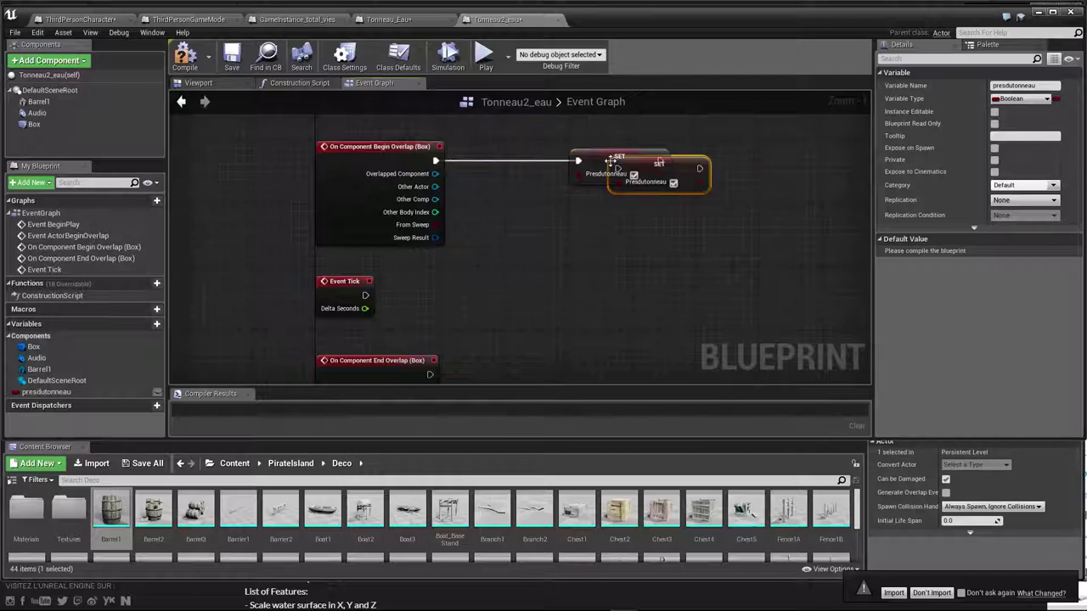
left_click_drag(611, 160, 500, 351)
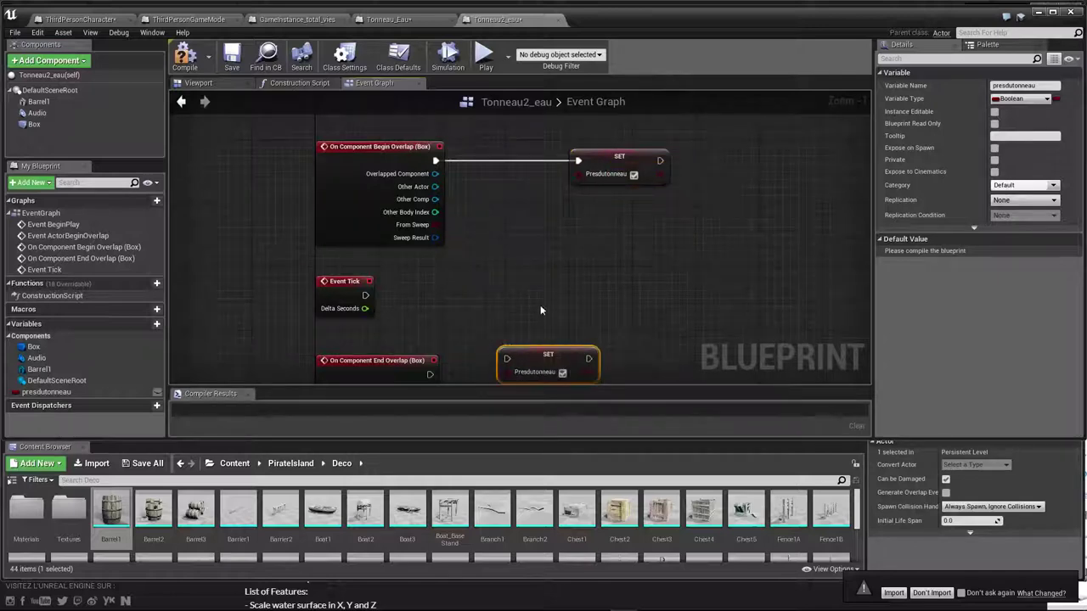
right_click_drag(540, 310, 557, 216)
mouse_move(447, 281)
left_mouse_down()
mouse_move(524, 268)
mouse_move(565, 294)
left_mouse_up()
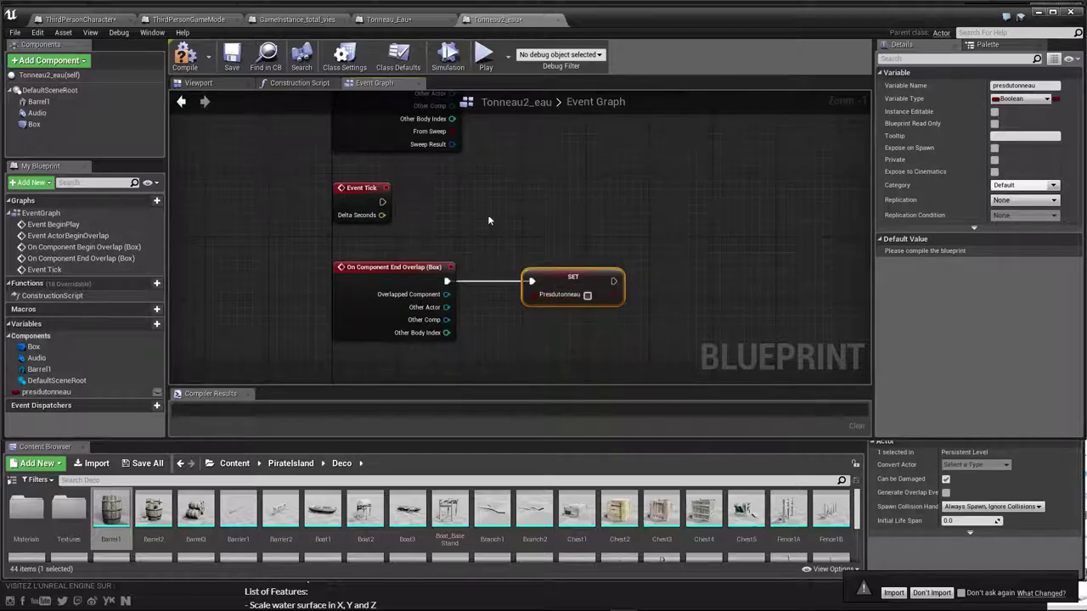
mouse_move(488, 221)
right_mouse_down()
mouse_move(485, 295)
mouse_move(468, 349)
right_mouse_up()
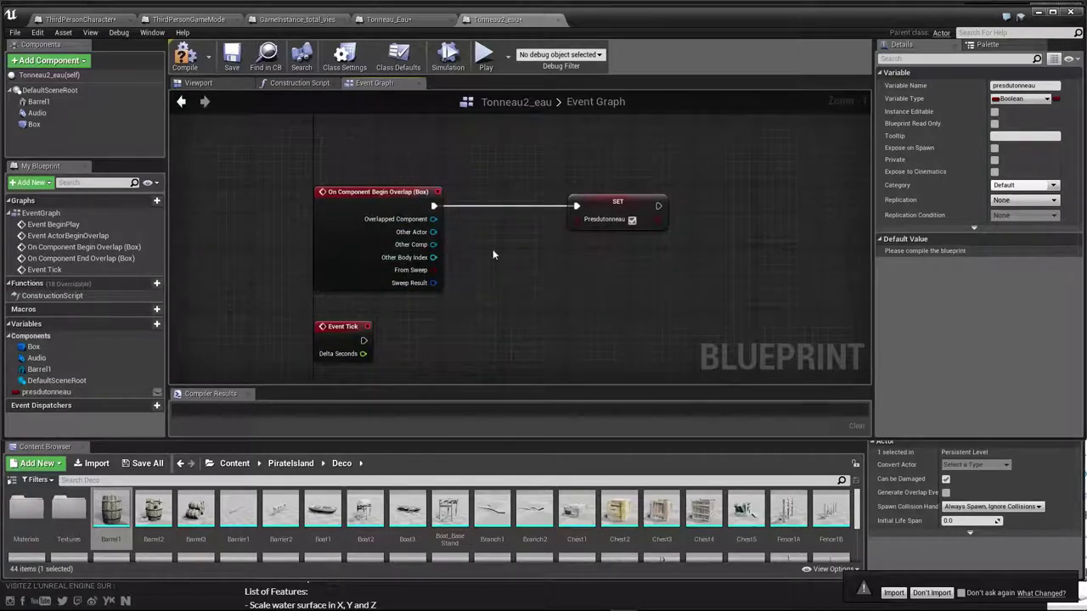
- Place a Cast To ThirdPersonCharacter node from Begin Overlap, lined up before the presdutonneau setter
left_click_drag(619, 201, 658, 201)
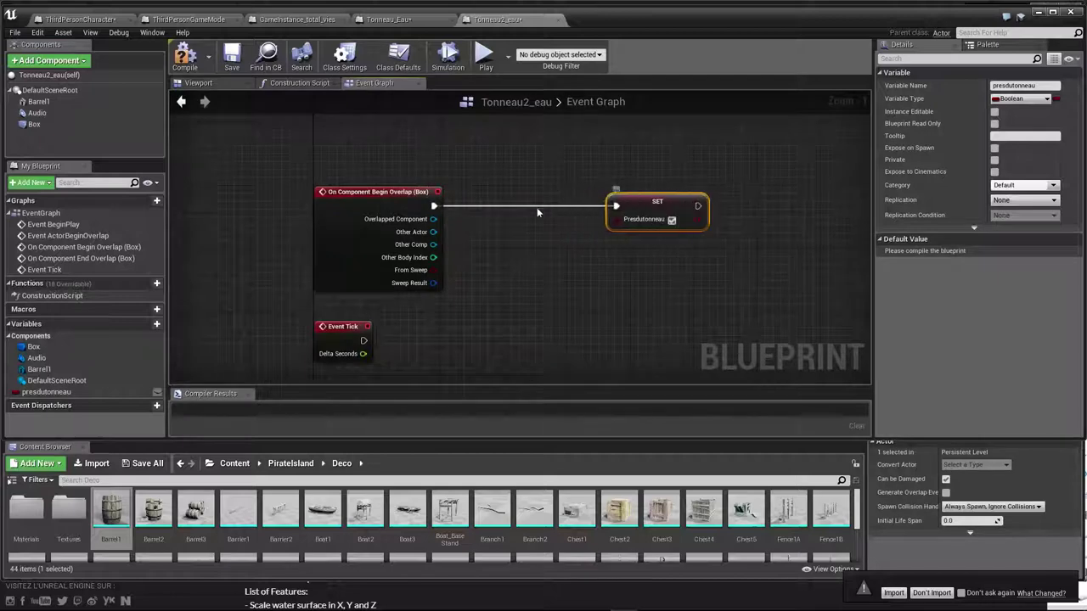
left_click_drag(433, 205, 494, 236)
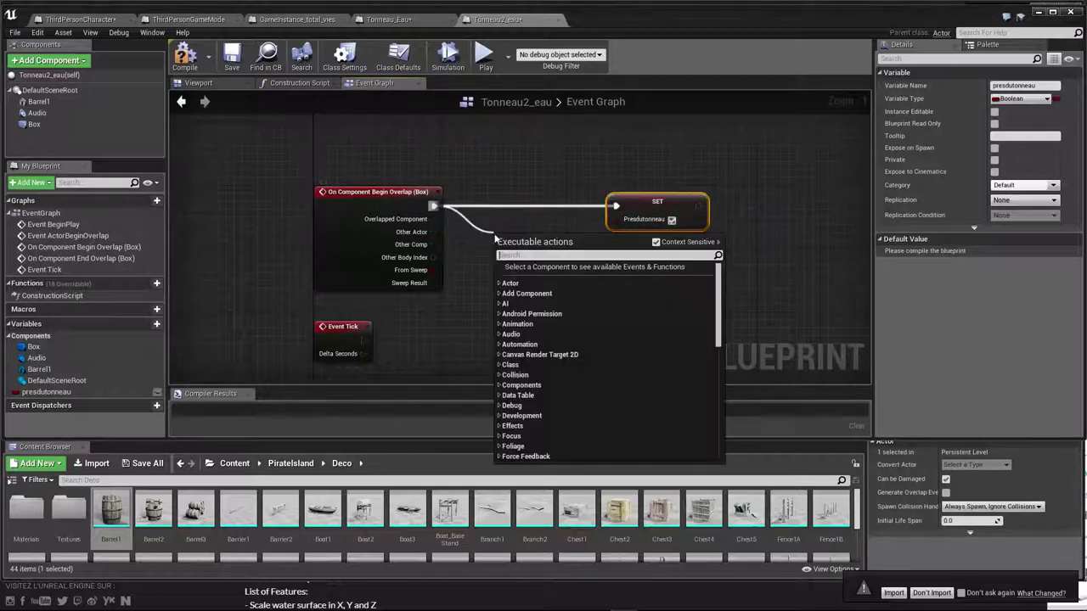
type("cast")
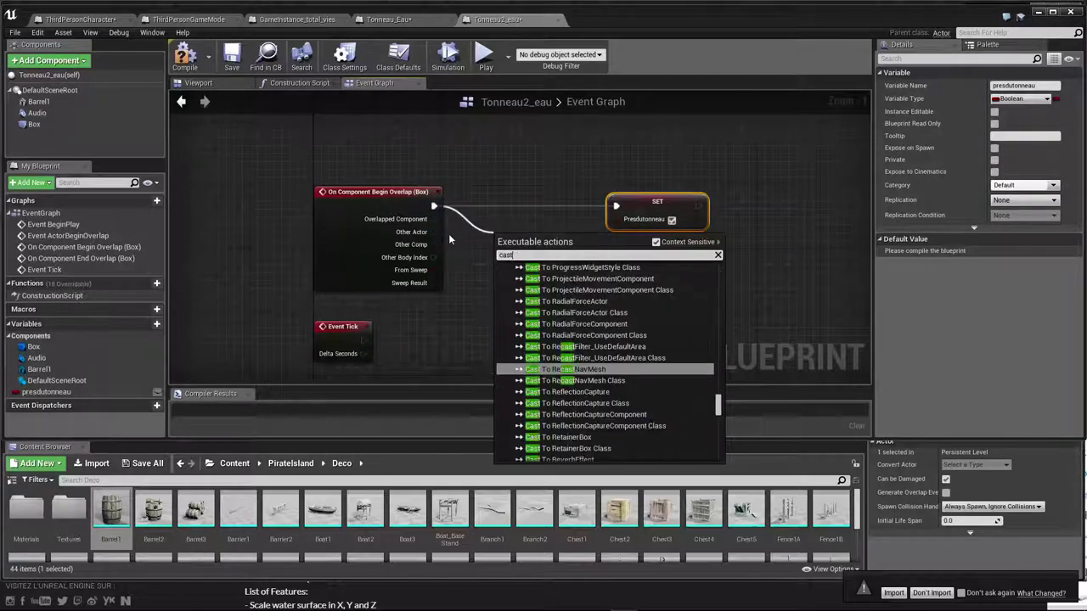
type(" to thir")
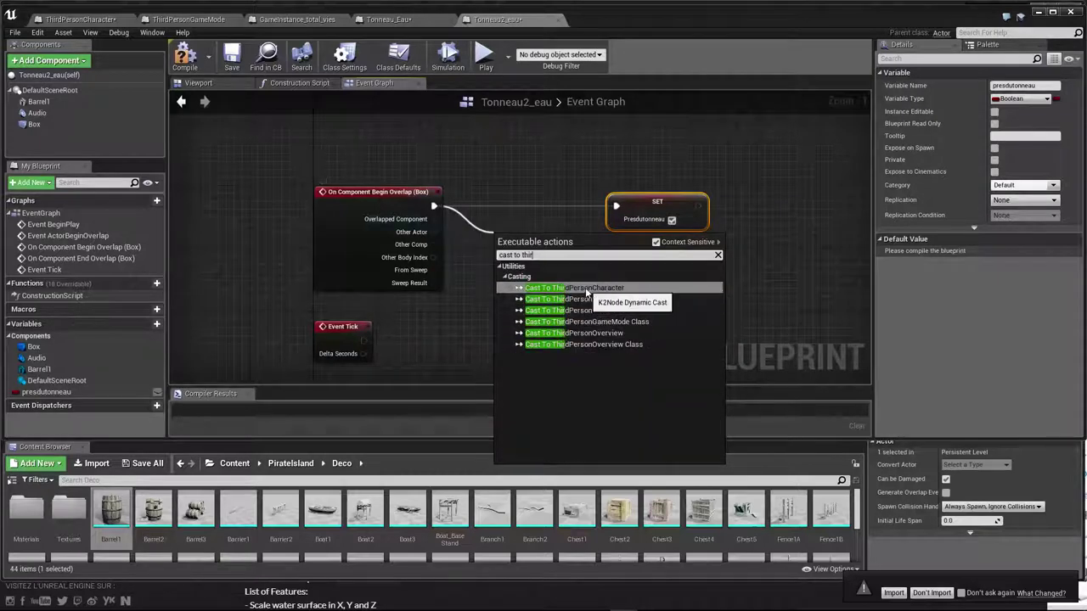
left_click(561, 288)
left_click_drag(645, 227, 717, 235)
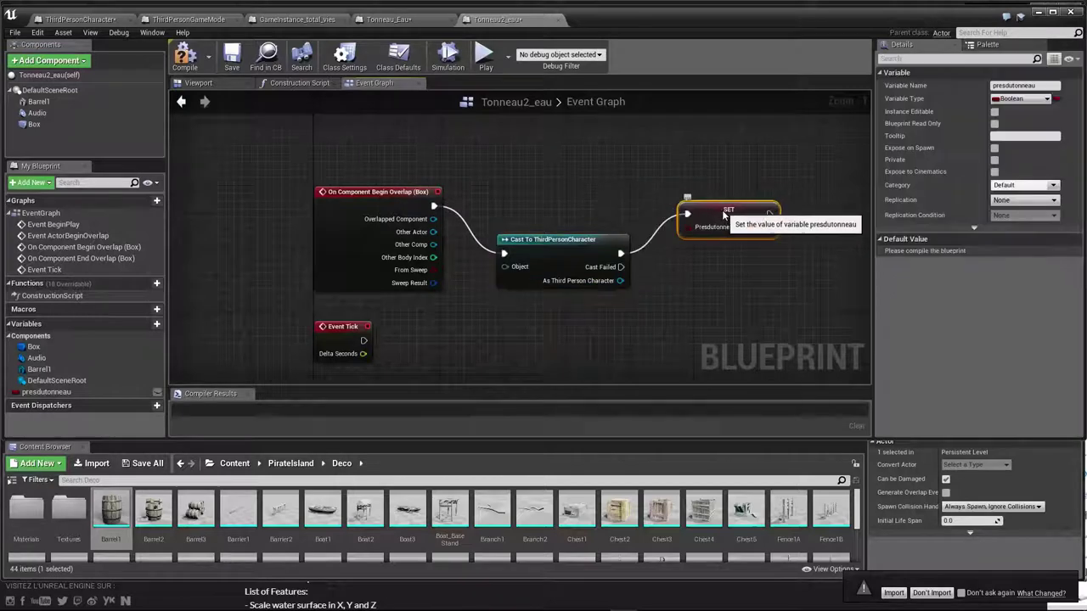
left_click(543, 235)
left_click_drag(543, 235, 545, 195)
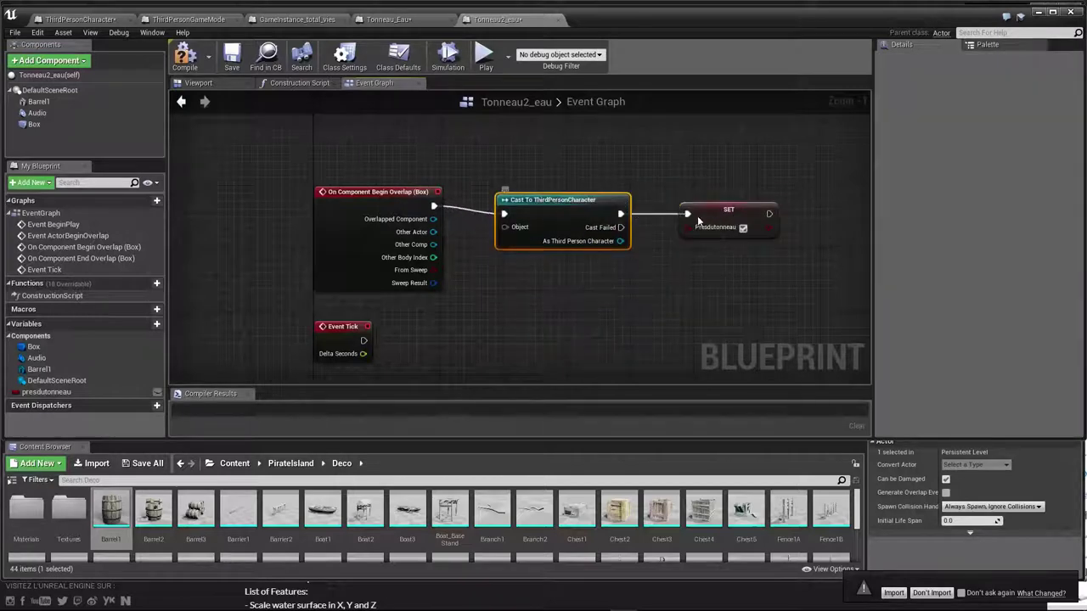
left_click_drag(712, 215, 712, 215)
left_click_drag(552, 203, 543, 194)
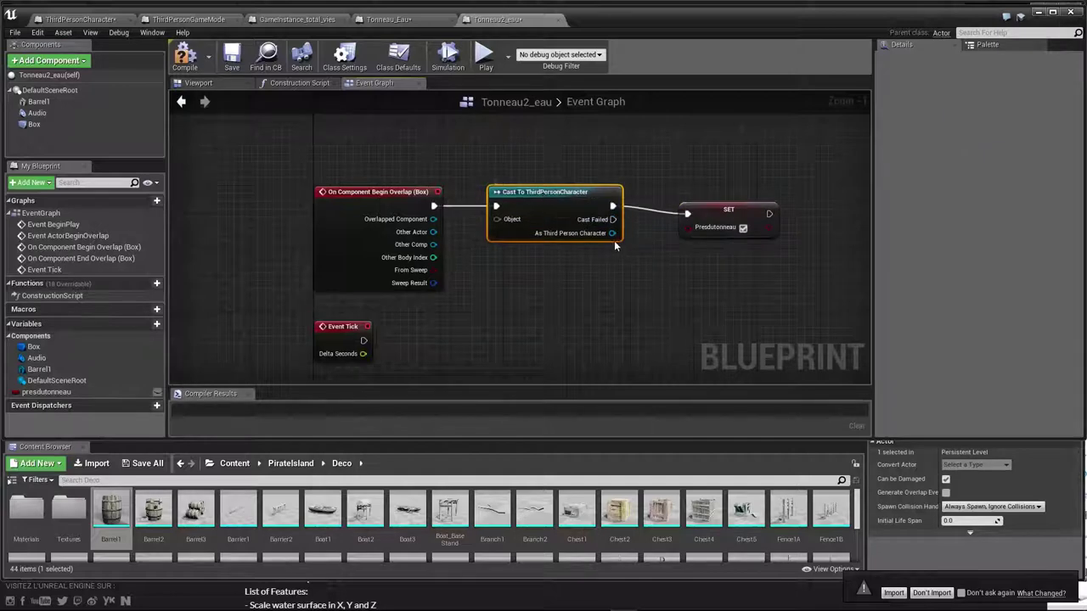
left_click_drag(612, 232, 668, 301)
- Add a Get Hydra Joueur node from the cast's As Third Person Character output, then reframe the graph
type("hydr")
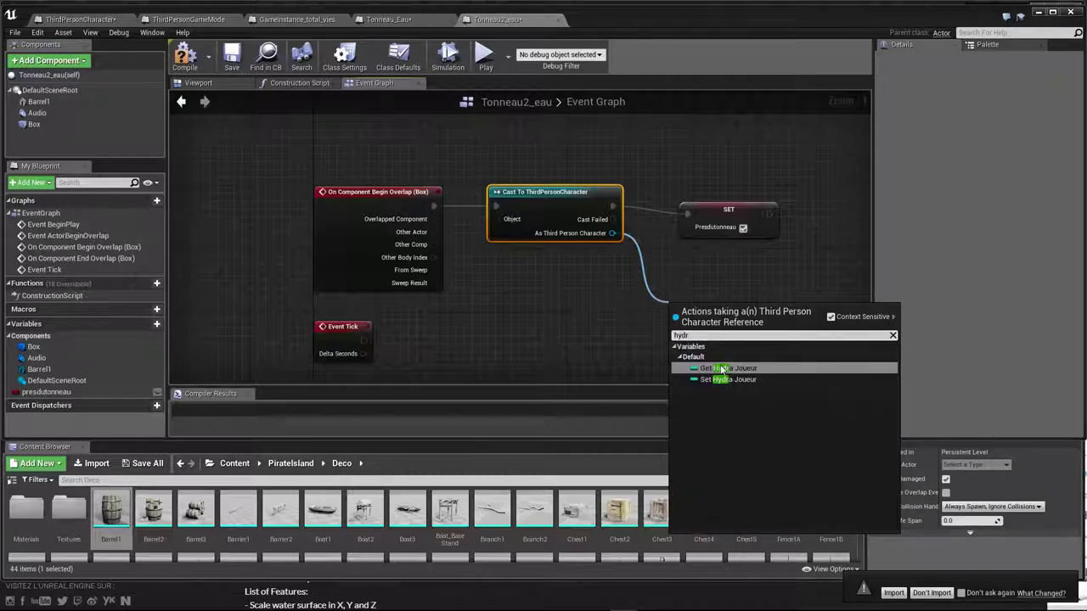
left_click(710, 367)
left_click_drag(724, 314, 713, 292)
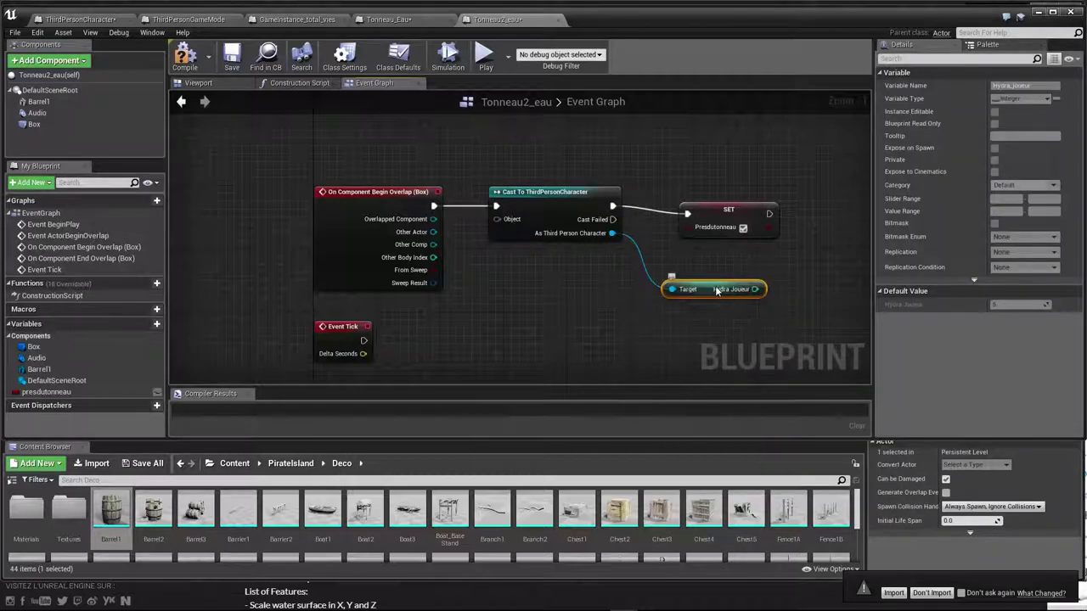
mouse_move(618, 321)
right_mouse_down()
mouse_move(570, 307)
mouse_move(487, 229)
mouse_move(481, 172)
right_mouse_up()
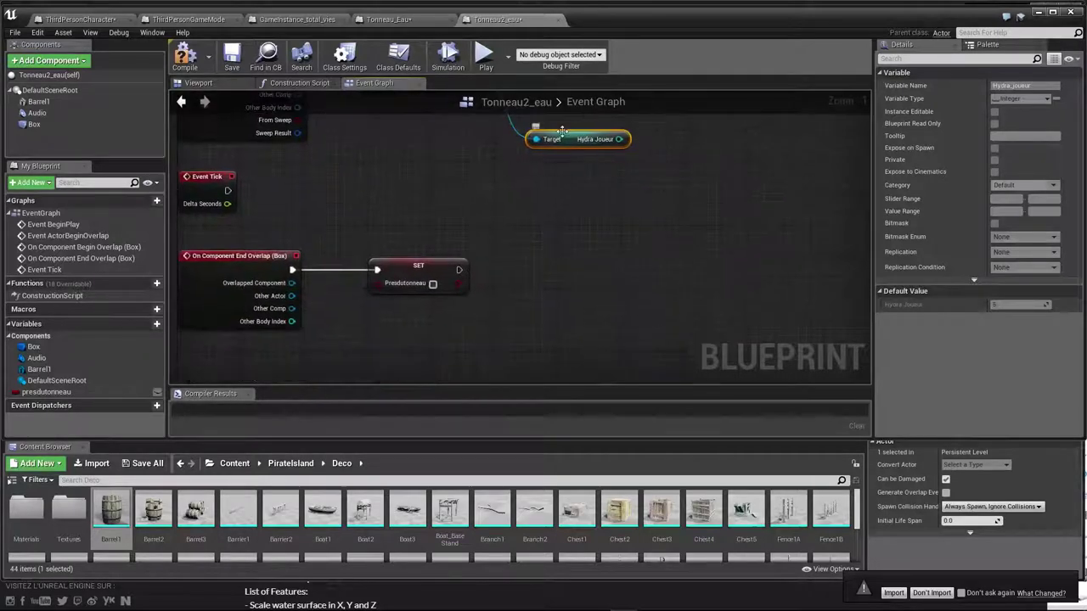
left_click_drag(562, 130, 564, 326)
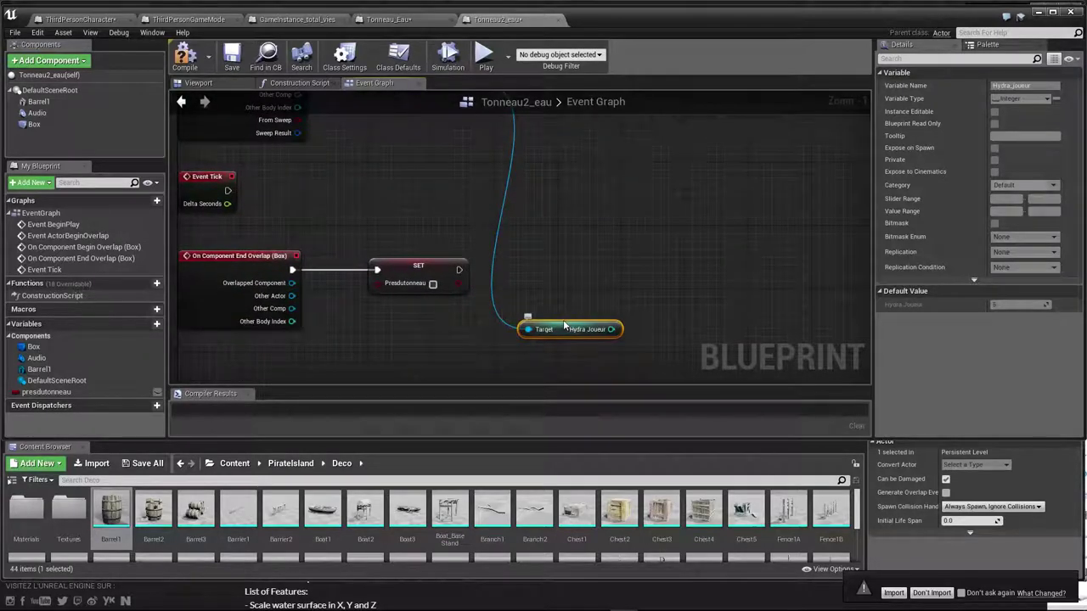
scroll(549, 250, "down", 1)
scroll(548, 251, "down", 1)
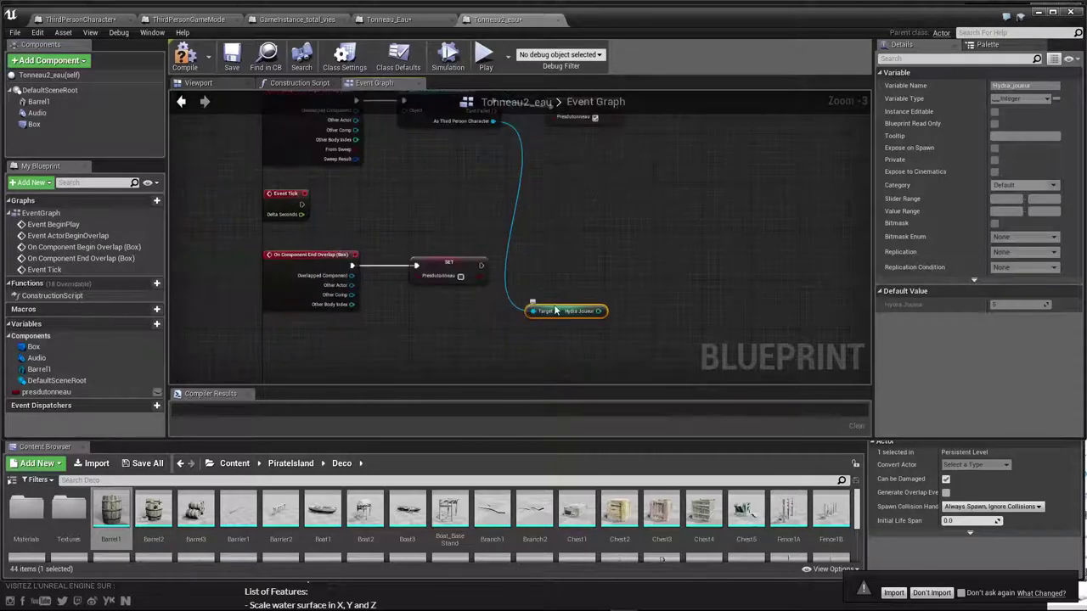
left_click_drag(557, 291, 531, 206)
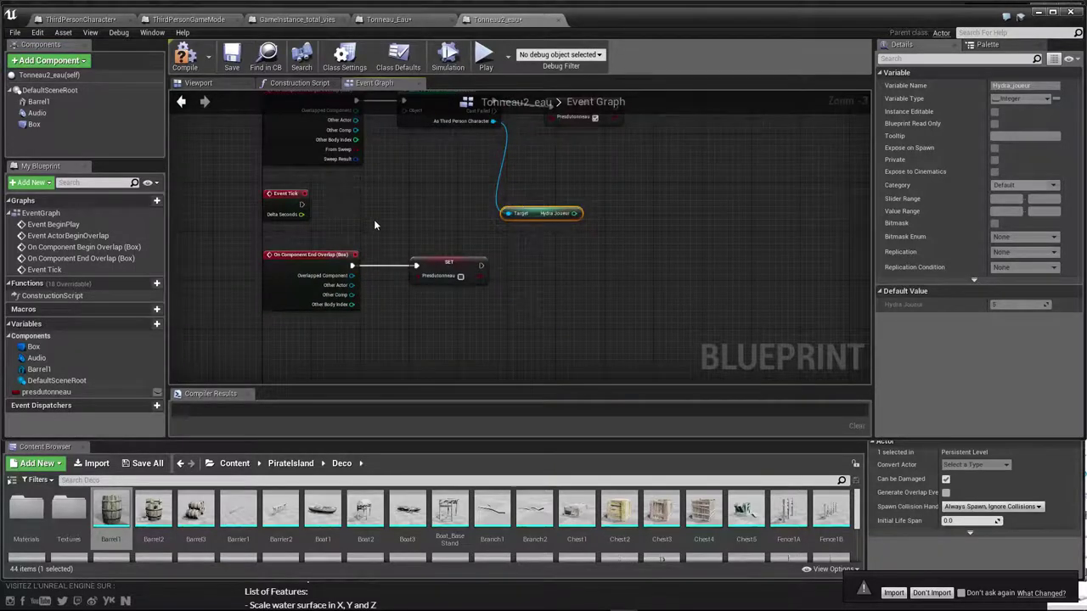
right_click_drag(373, 224, 327, 304)
left_click(541, 179)
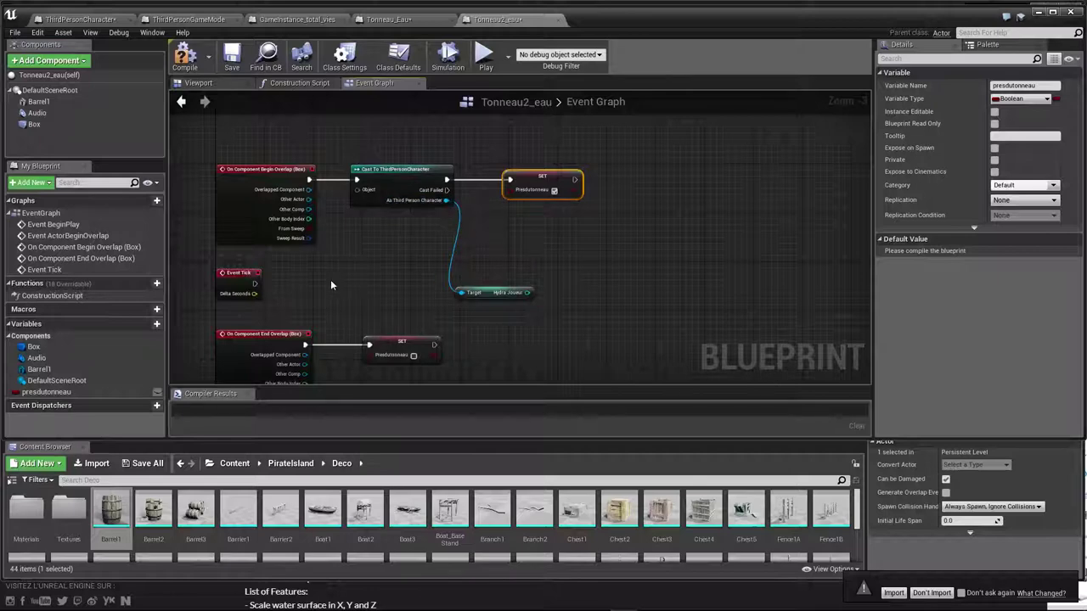
right_click_drag(350, 313, 472, 288)
scroll(478, 263, "up", 1)
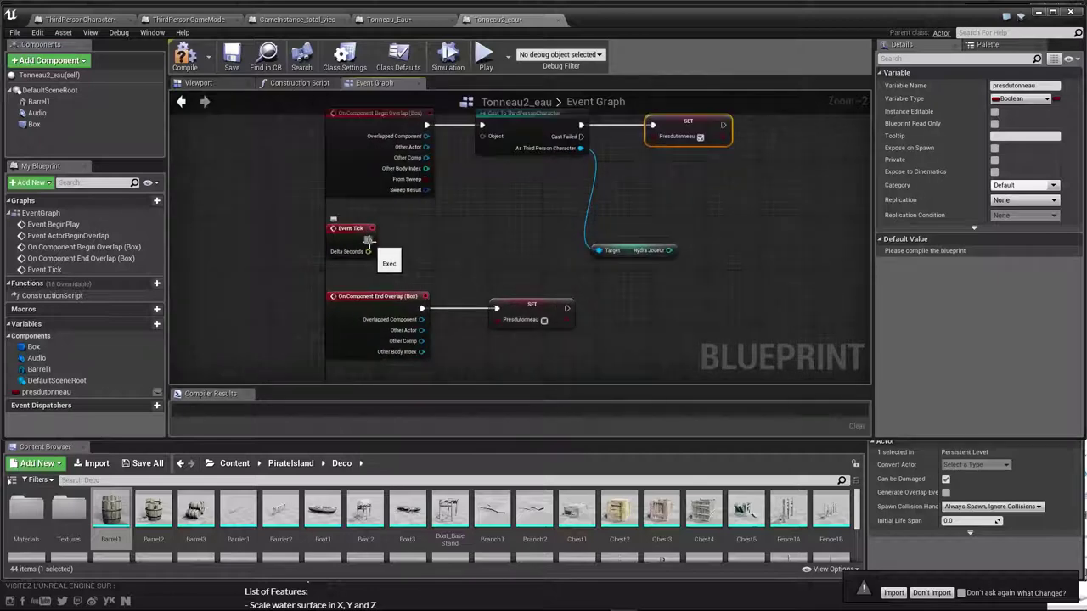
- Add a Branch node driven by Event Tick's execution output
mouse_move(370, 246)
left_mouse_down()
mouse_move(393, 246)
mouse_move(368, 240)
left_mouse_up()
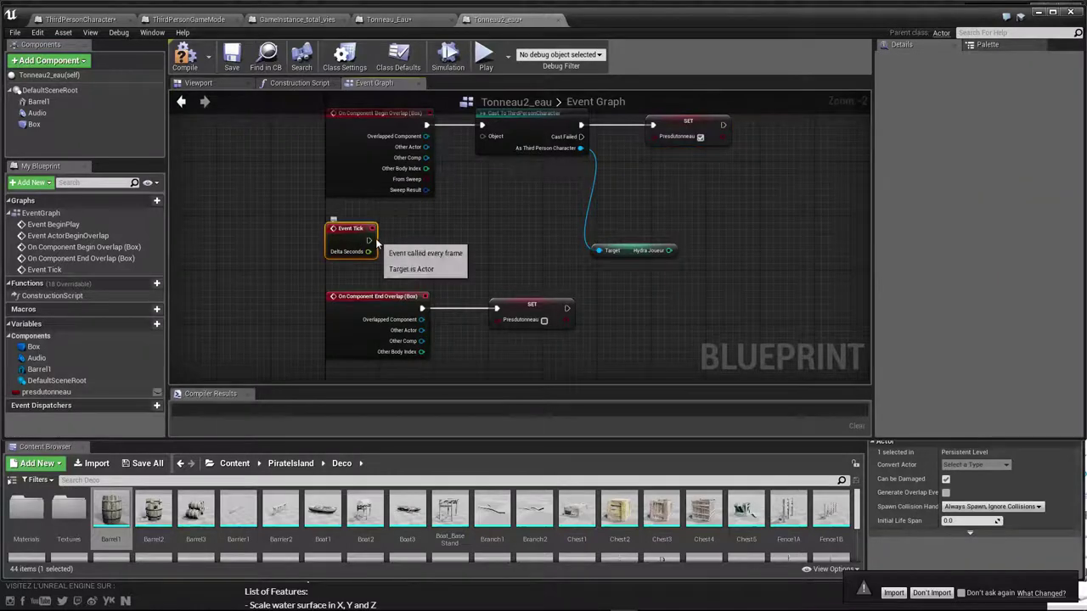
left_click_drag(367, 241, 450, 236)
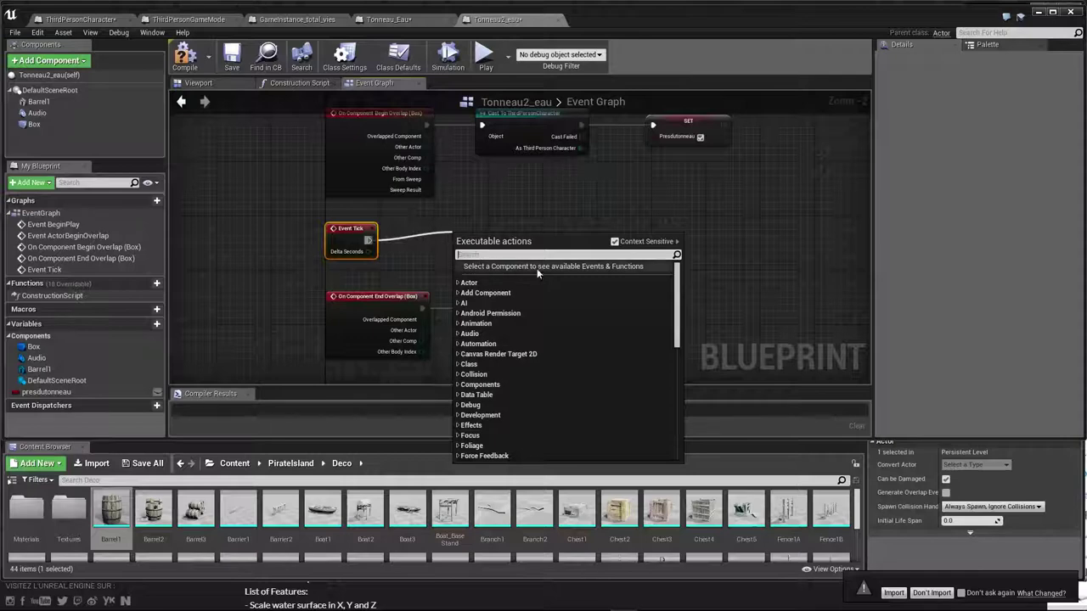
type("branch")
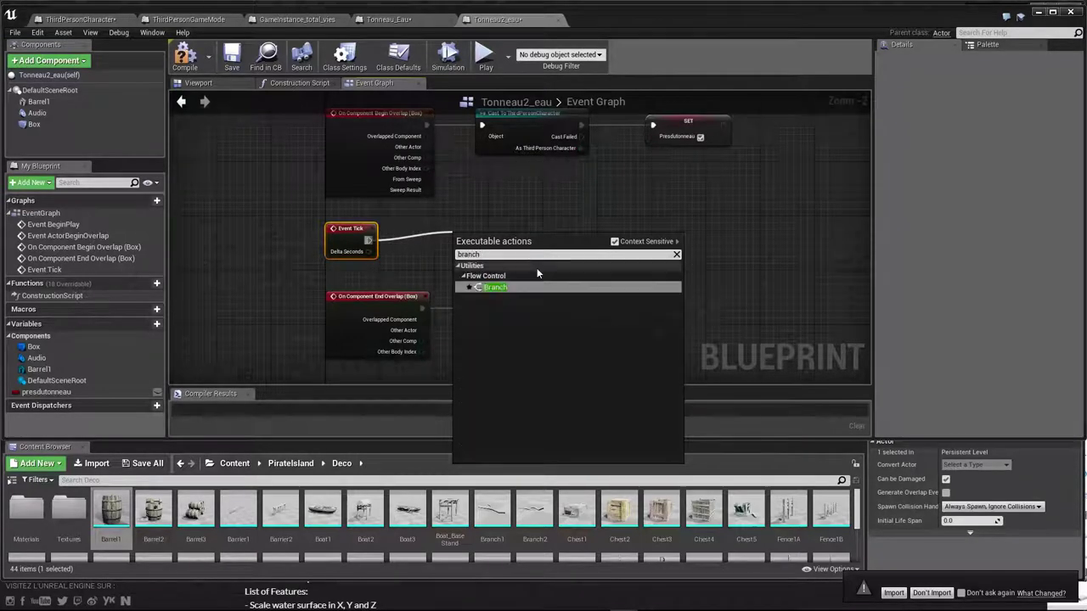
key("Return")
left_click_drag(504, 236, 518, 235)
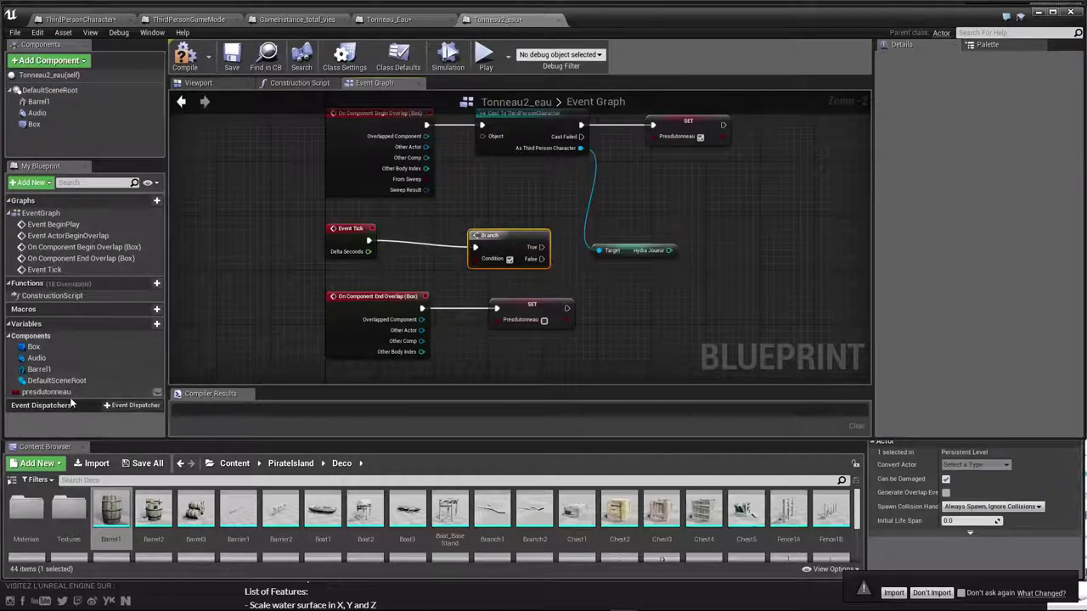
- Feed a presdutonneau getter into the Branch condition and move the Hydra Joueur getter beside the setter
mouse_move(68, 393)
left_mouse_down()
mouse_move(249, 295)
mouse_move(475, 263)
left_mouse_up()
left_click(260, 306)
left_click(36, 393)
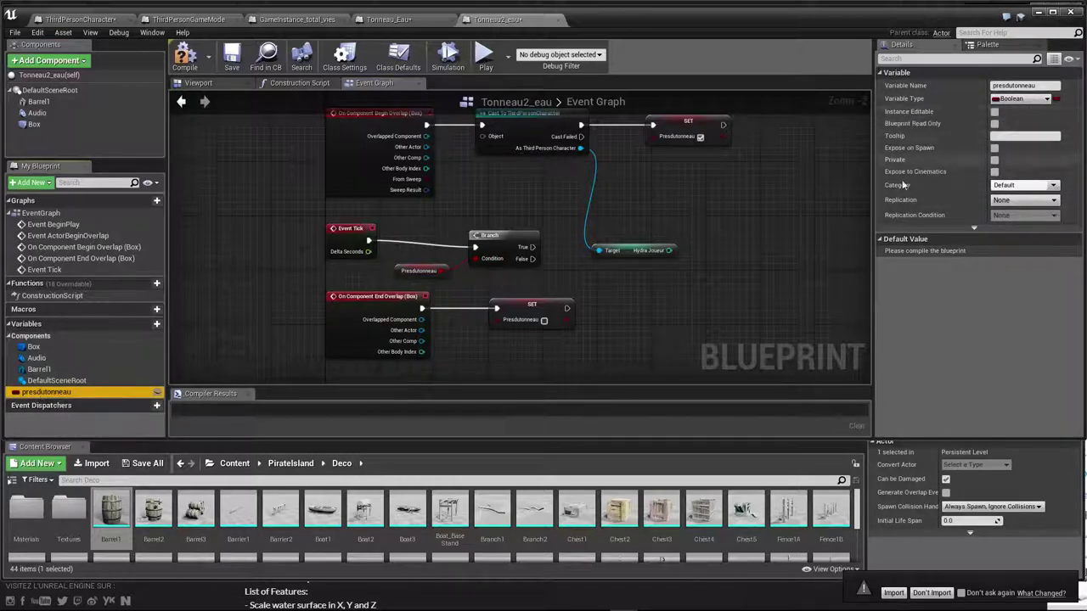
left_click_drag(499, 241, 490, 235)
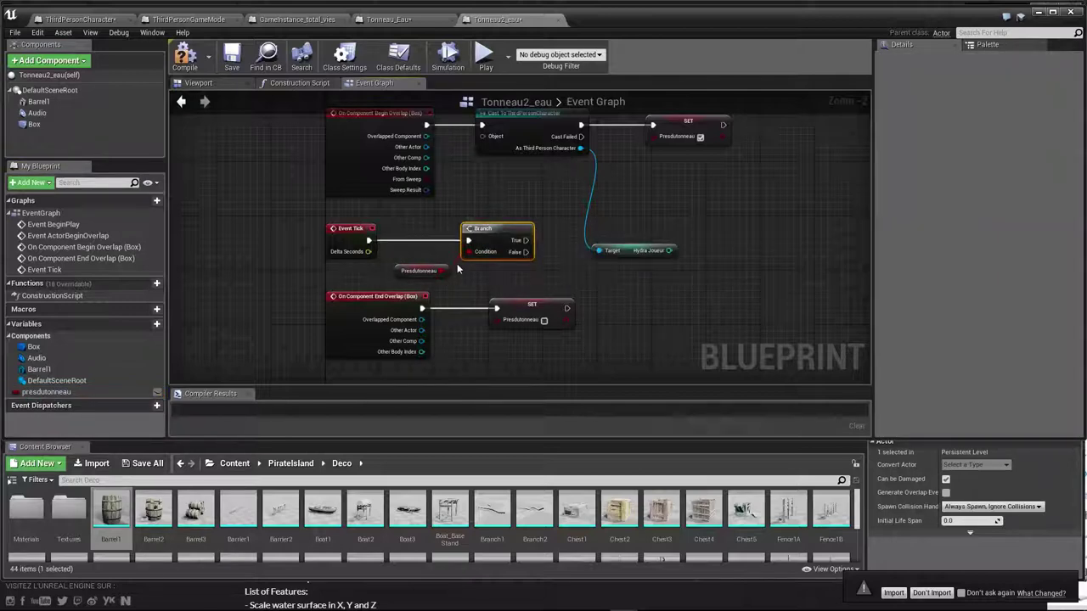
left_click(413, 270)
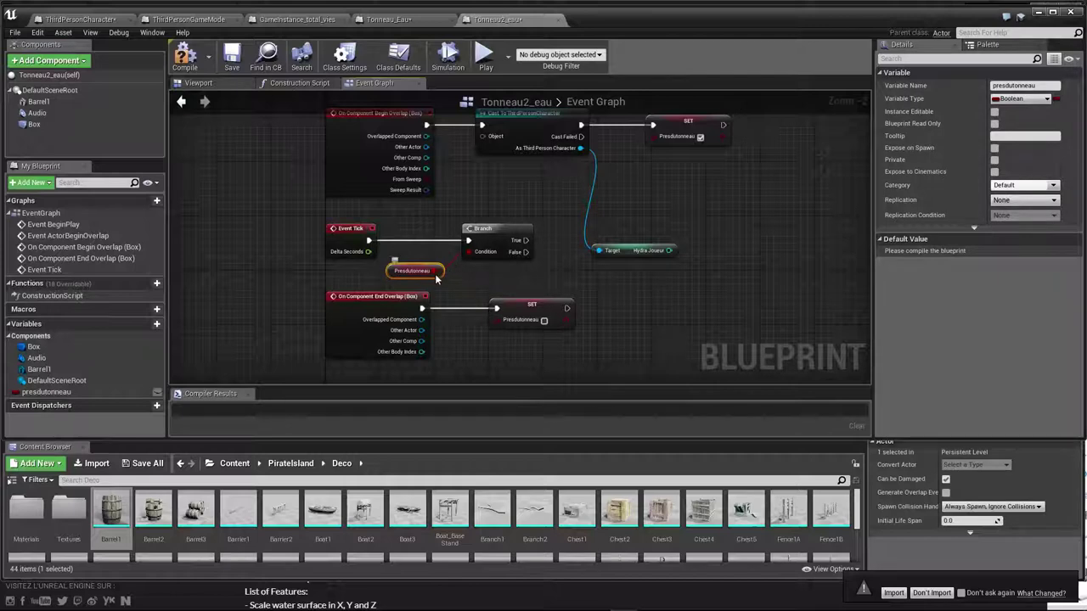
left_click_drag(435, 270, 469, 252)
right_click_drag(564, 267, 495, 264)
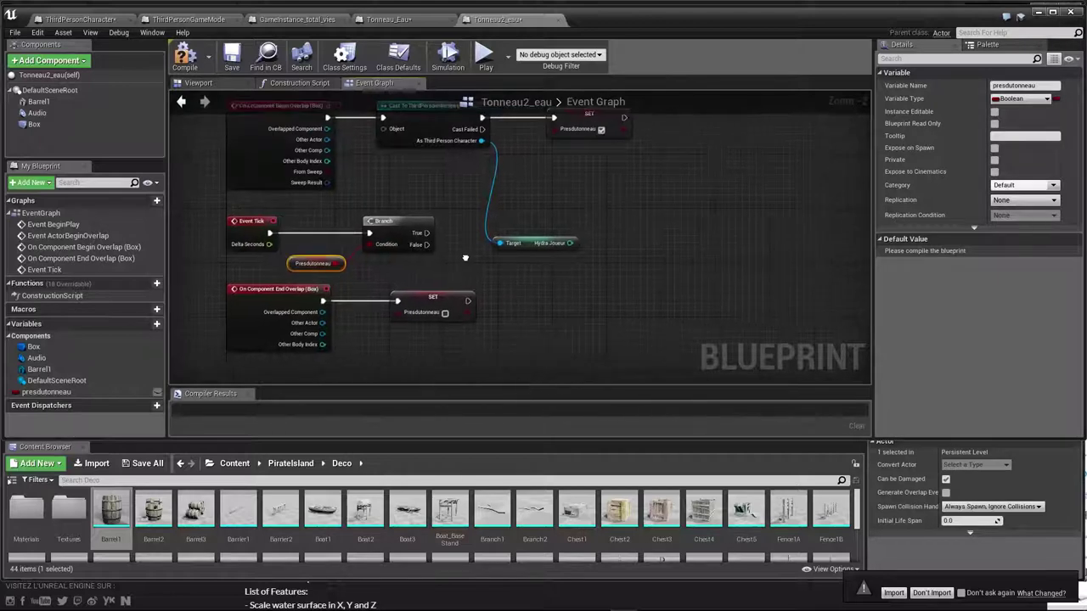
left_click_drag(540, 250, 582, 223)
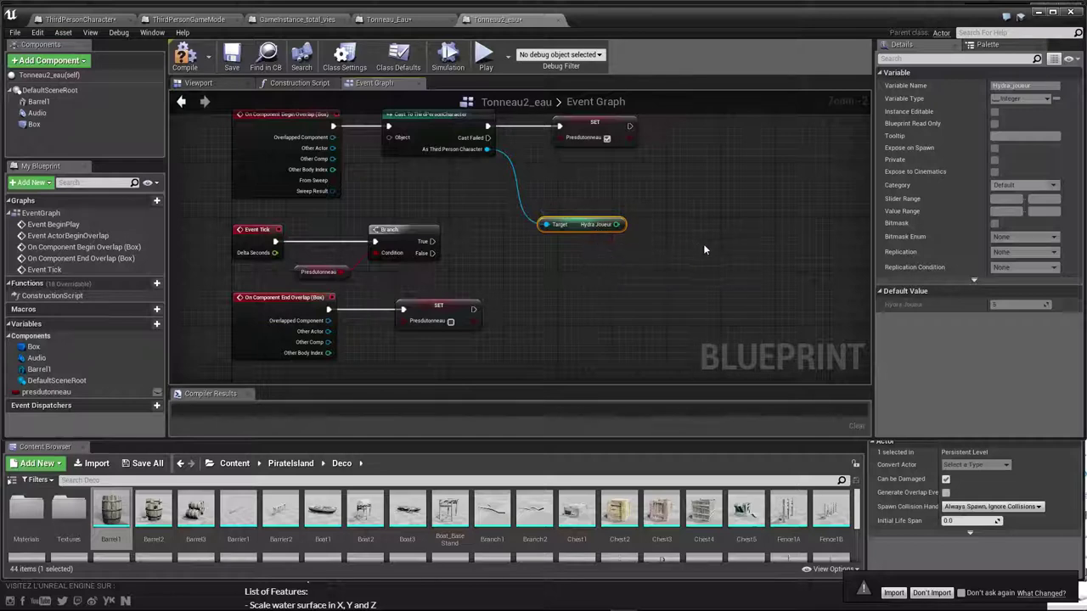
left_click(416, 149)
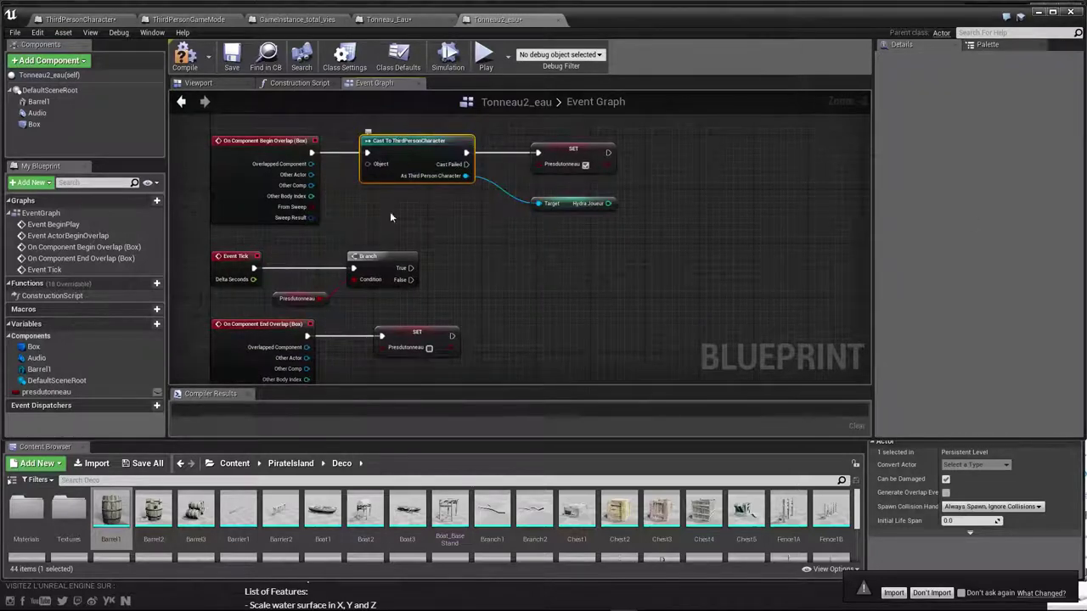
- Add a Delay node with Duration 0.1 on the Branch's True output
left_click_drag(407, 268, 467, 270)
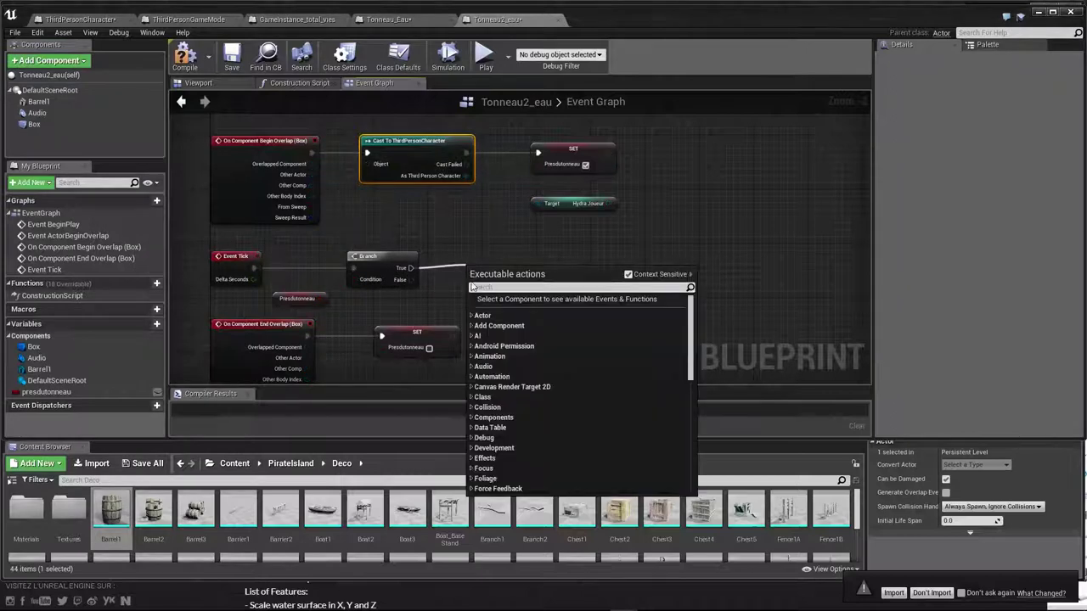
type("delay")
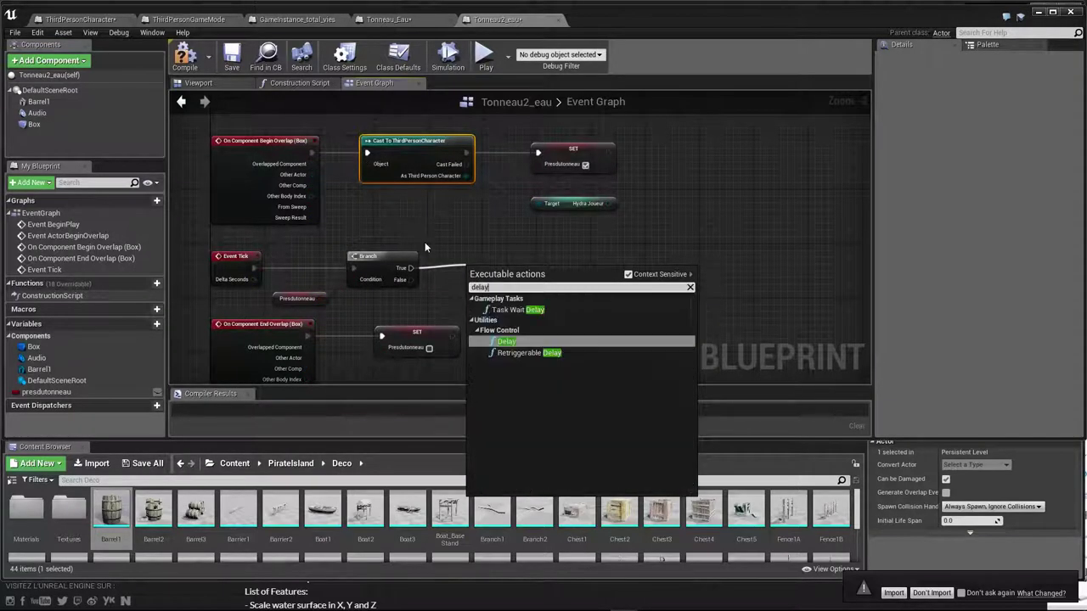
key("Return")
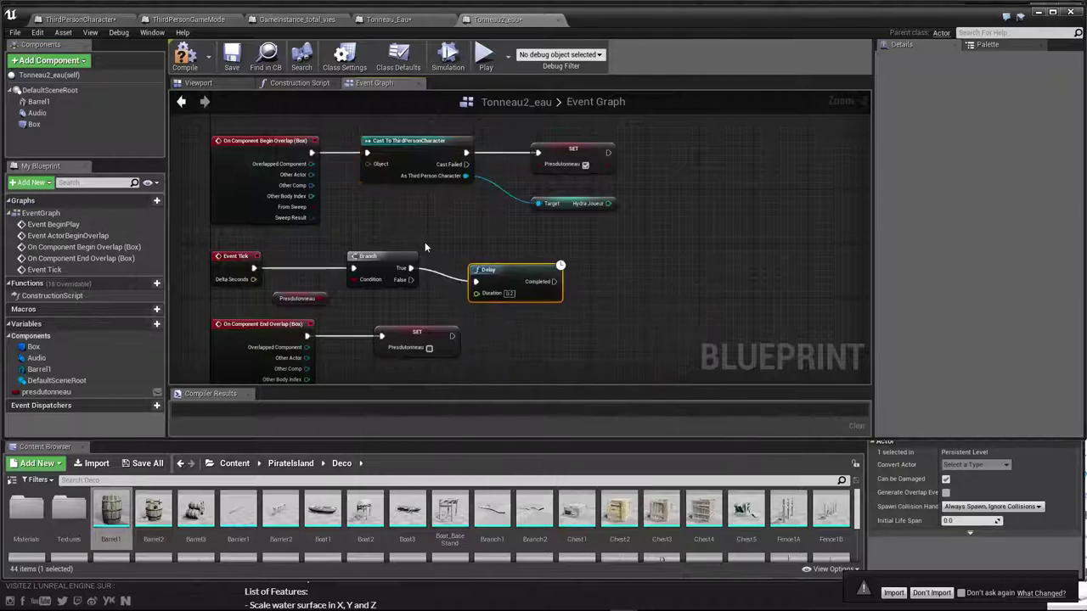
left_click(508, 294)
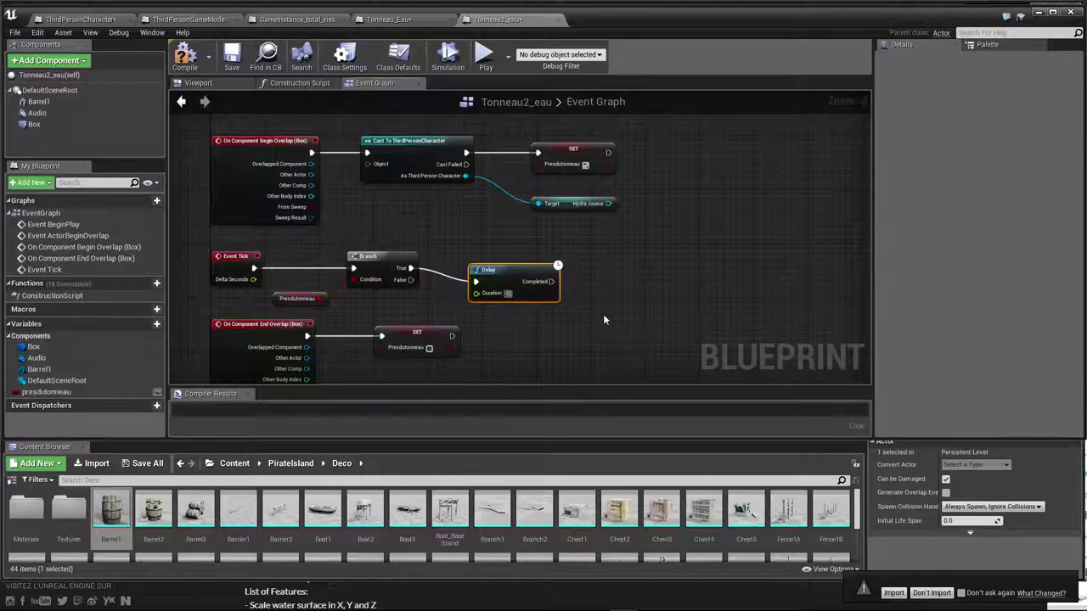
type("0.1")
left_click_drag(525, 272, 512, 258)
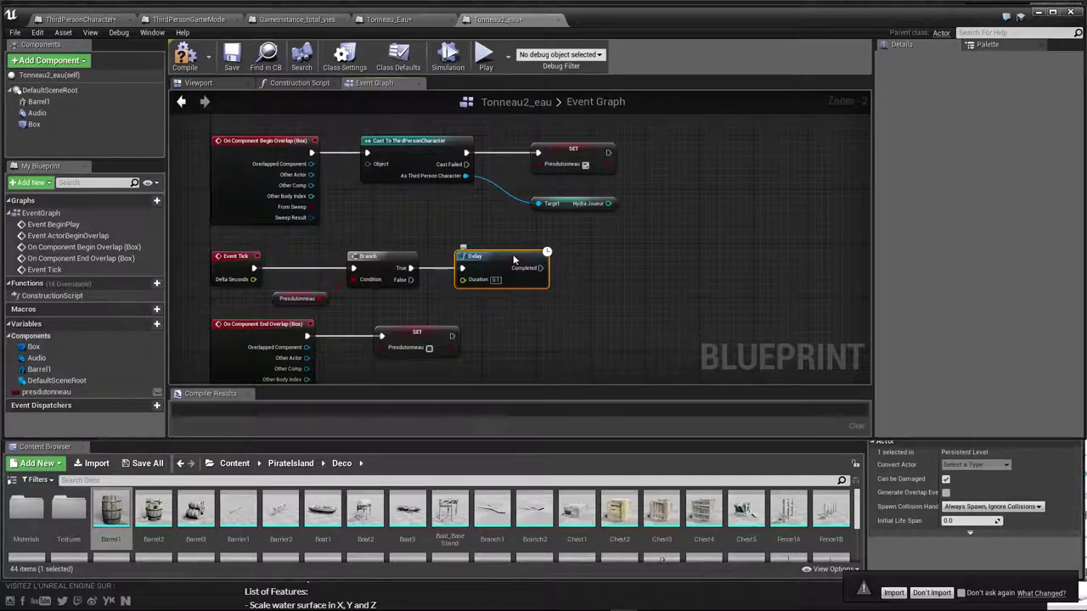
right_click_drag(638, 299, 553, 300)
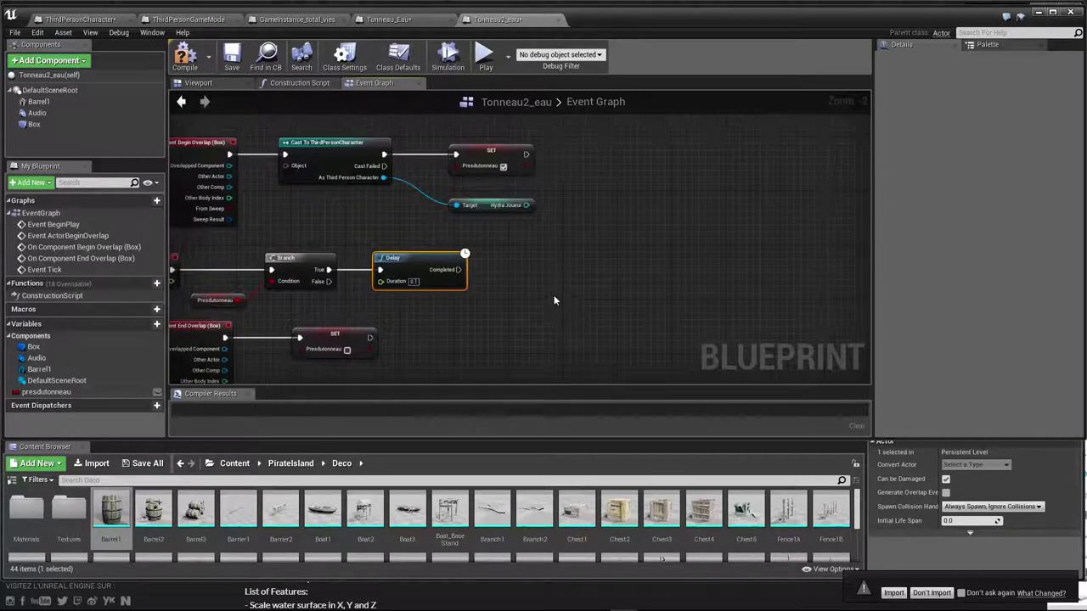
left_click_drag(458, 269, 543, 270)
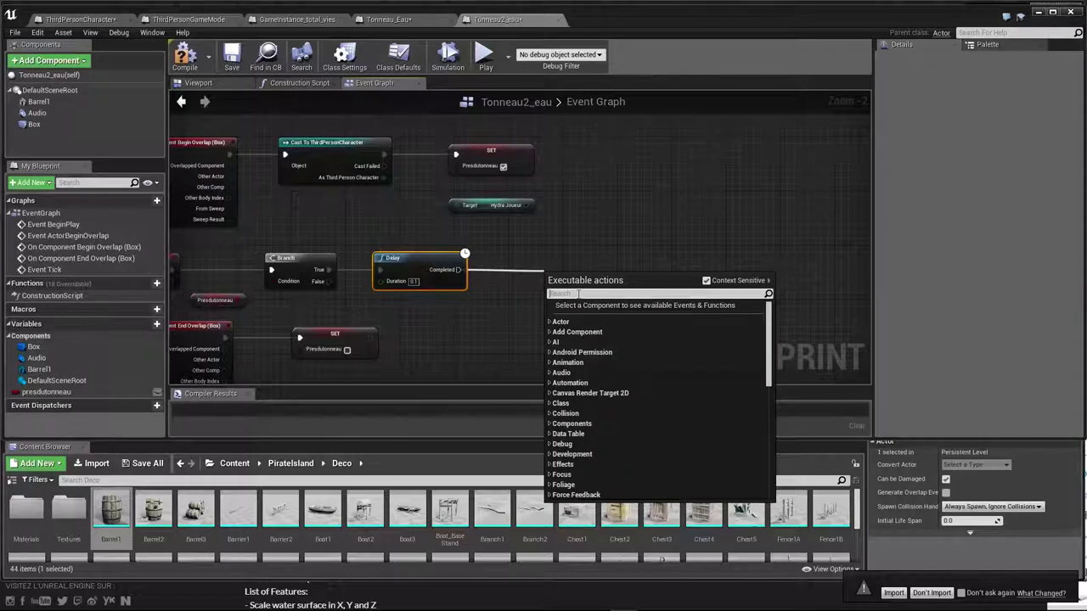
- Add a second Cast To ThirdPersonCharacter after the Delay, with Other Actor as its Object
type("cast")
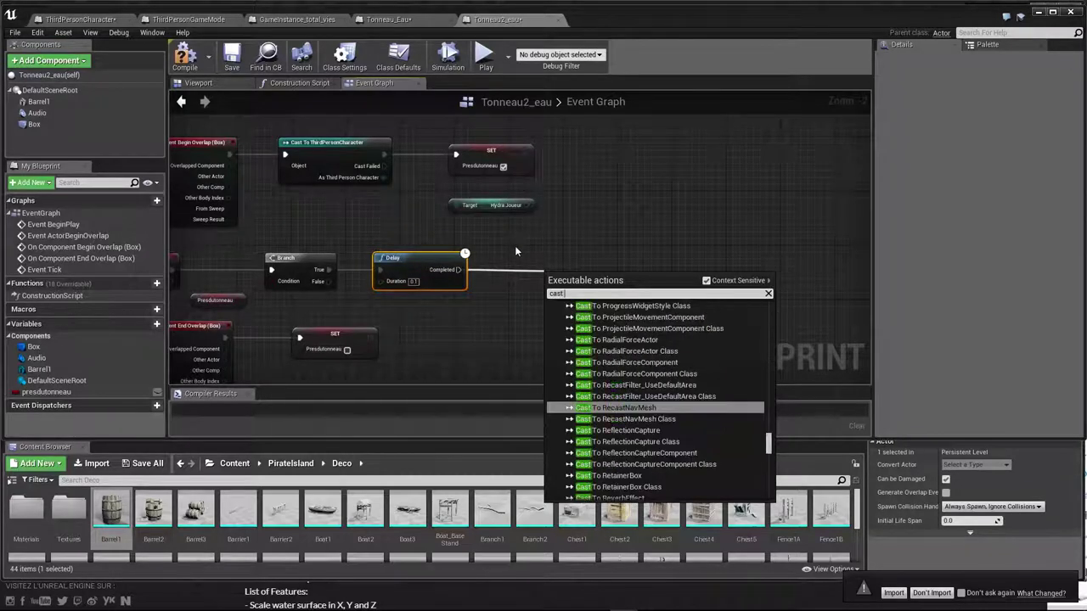
type(" to")
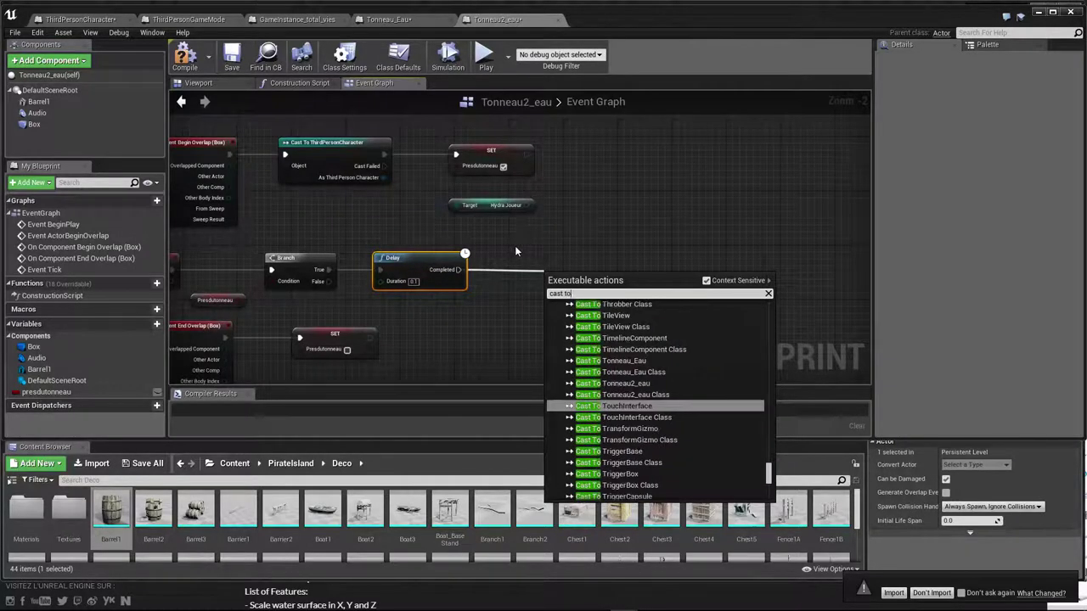
type(" thir")
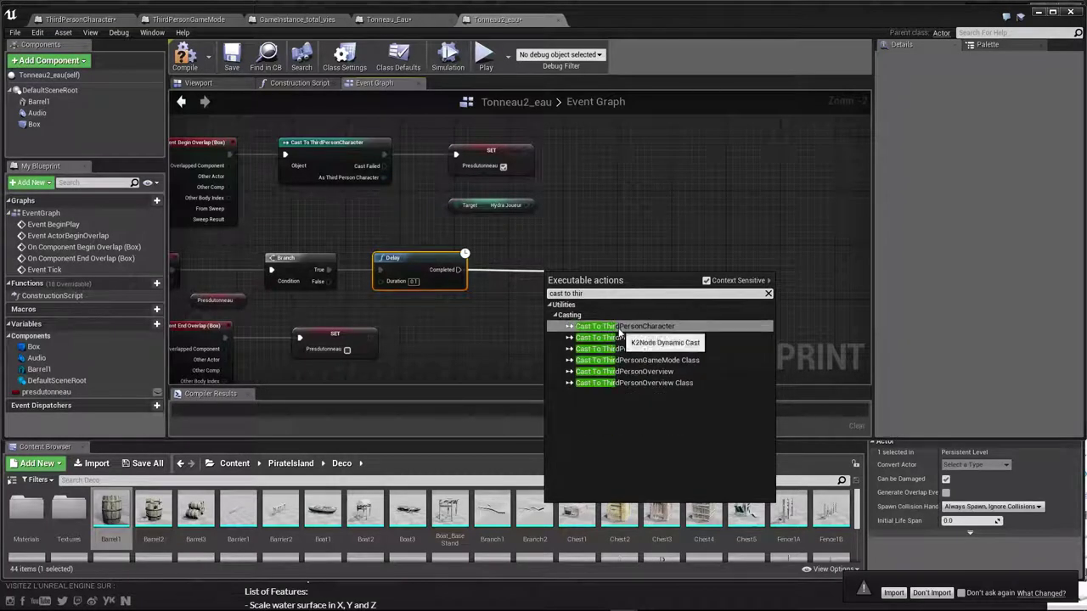
left_click(611, 326)
mouse_move(601, 283)
left_mouse_down()
mouse_move(573, 255)
mouse_move(510, 275)
mouse_move(230, 176)
mouse_move(287, 171)
left_mouse_up()
left_click_drag(286, 171, 287, 167)
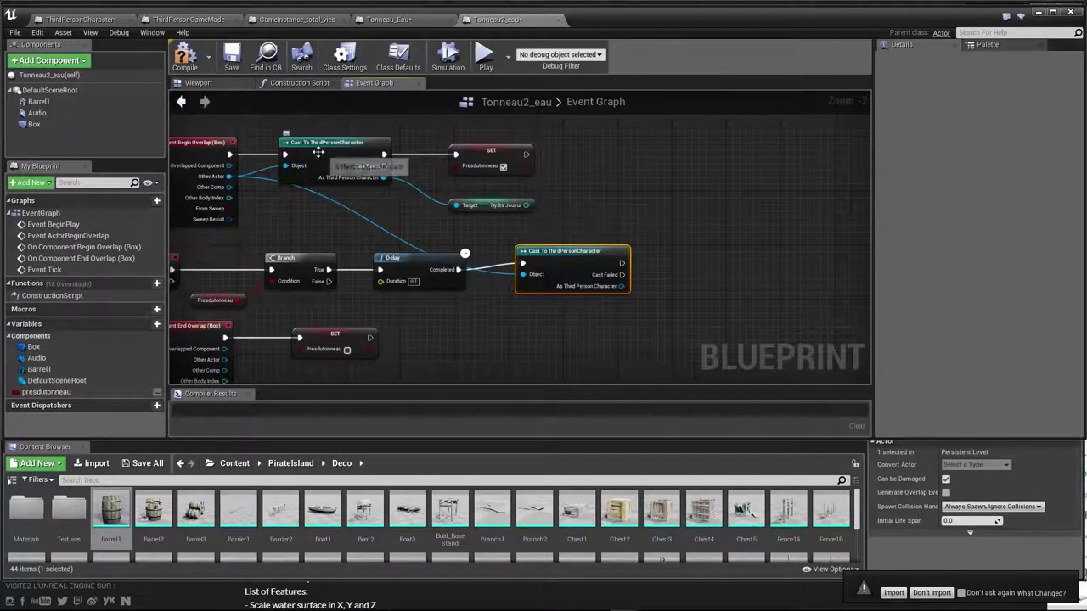
right_click_drag(332, 235, 343, 227)
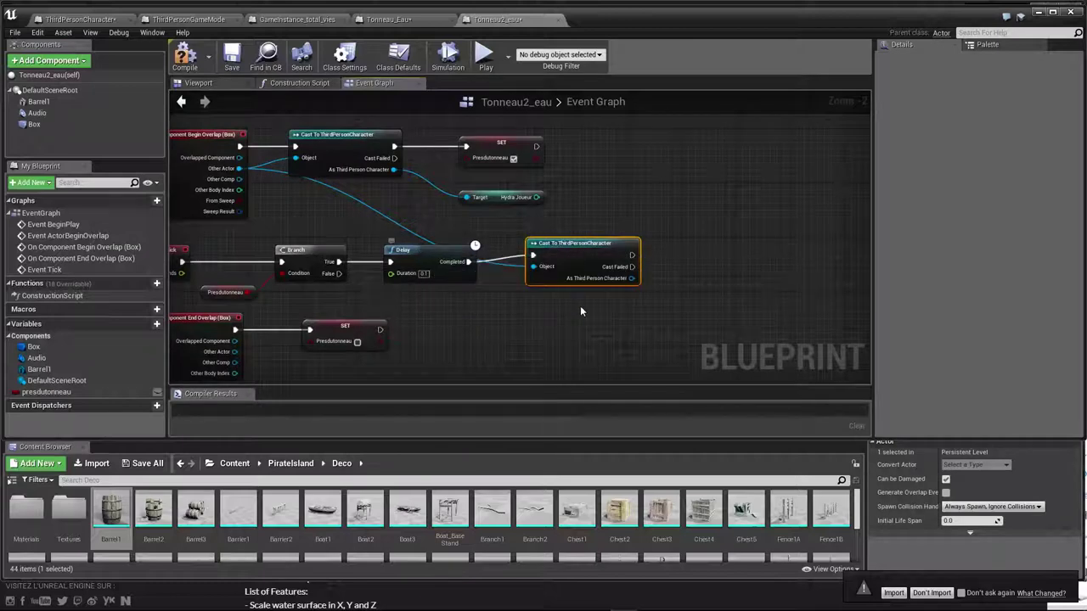
right_click_drag(540, 333, 447, 336)
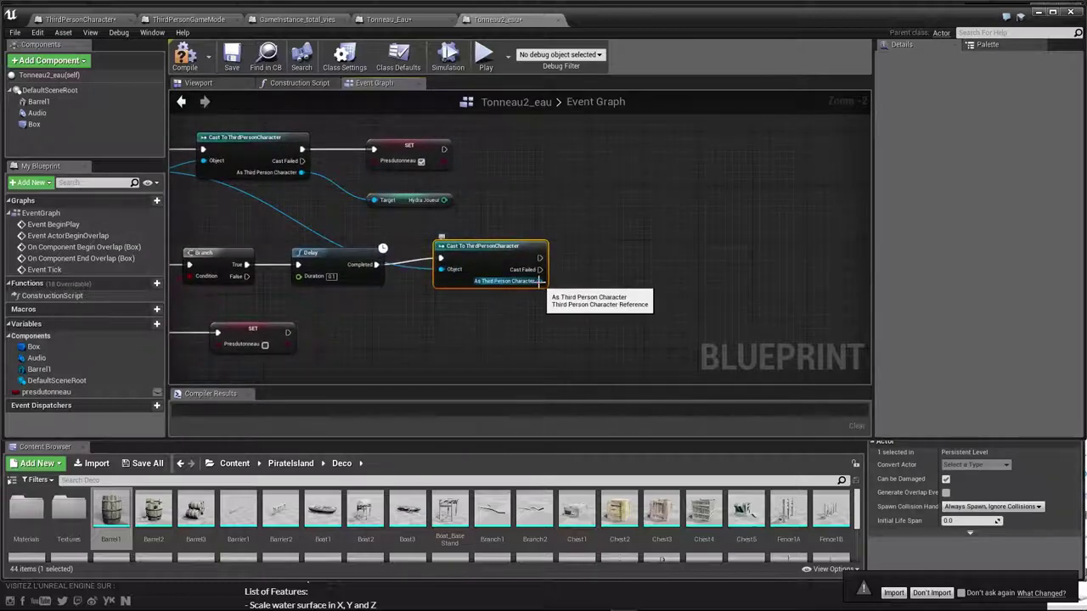
left_click_drag(540, 281, 627, 290)
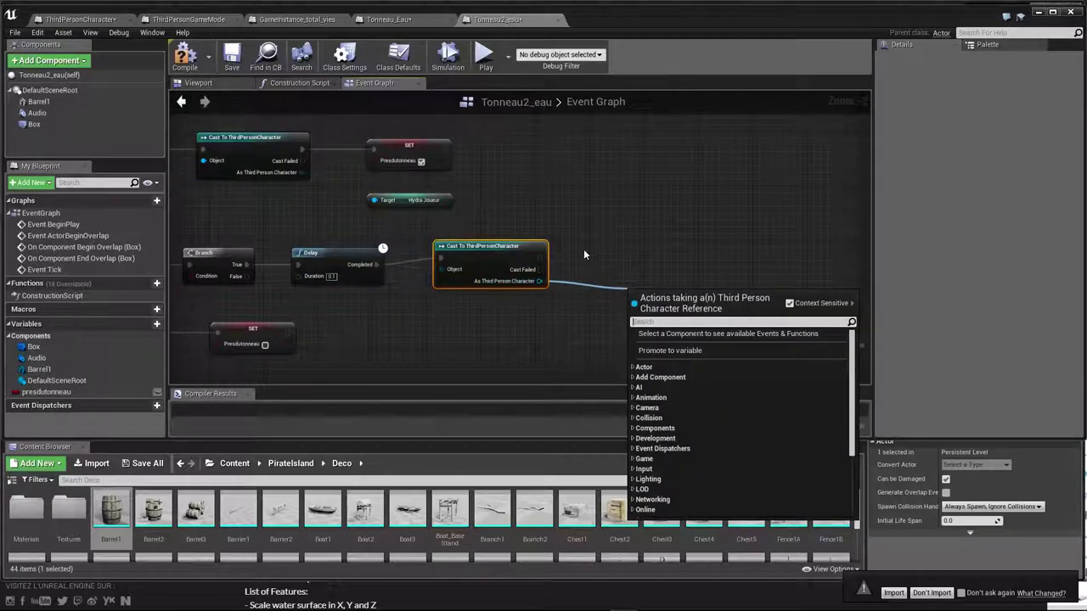
- Add Set Hydra Joueur and Get Hydra Joueur nodes targeting the second cast's character output
type("se")
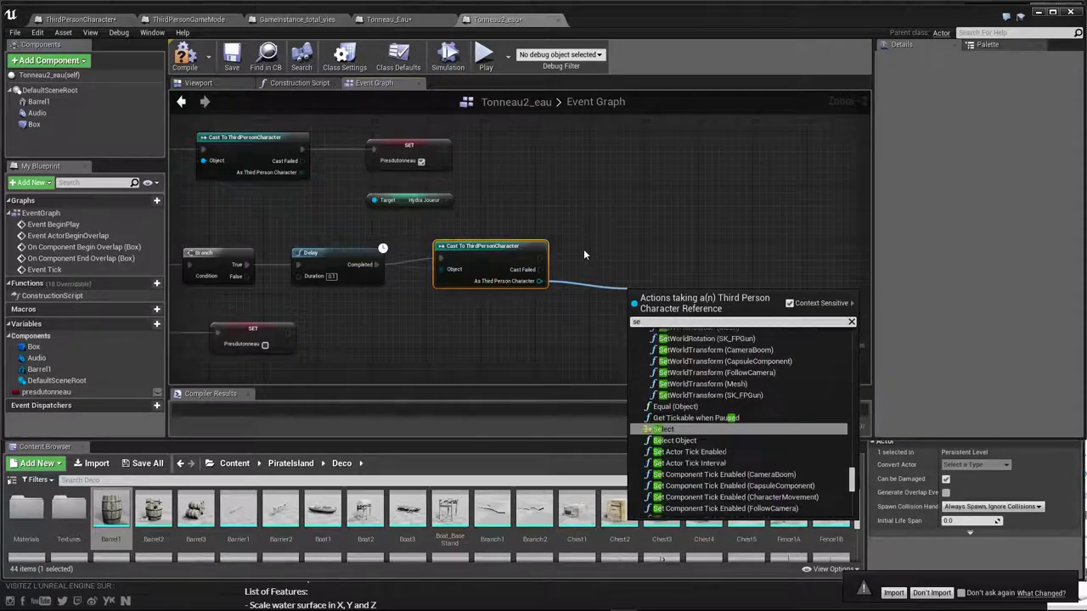
type("t hy")
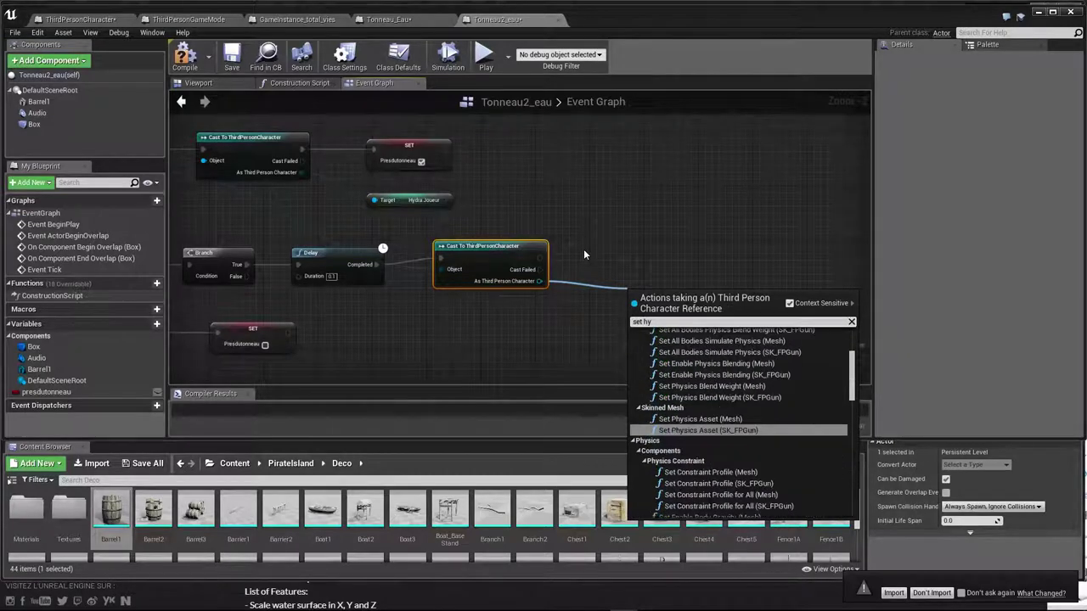
type("d")
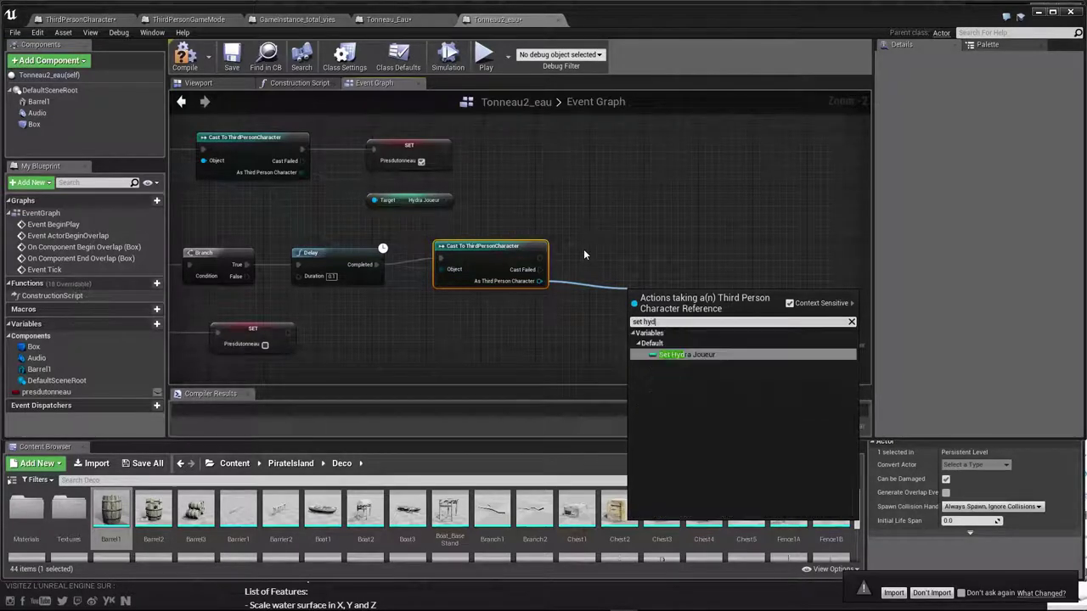
type("r")
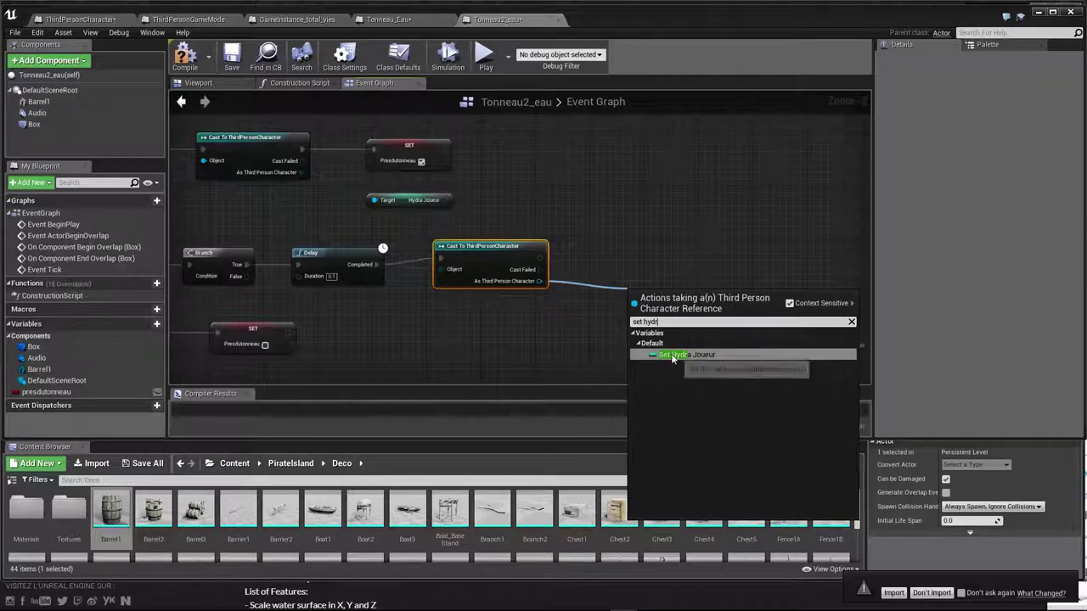
left_click(674, 355)
left_click_drag(664, 296, 732, 257)
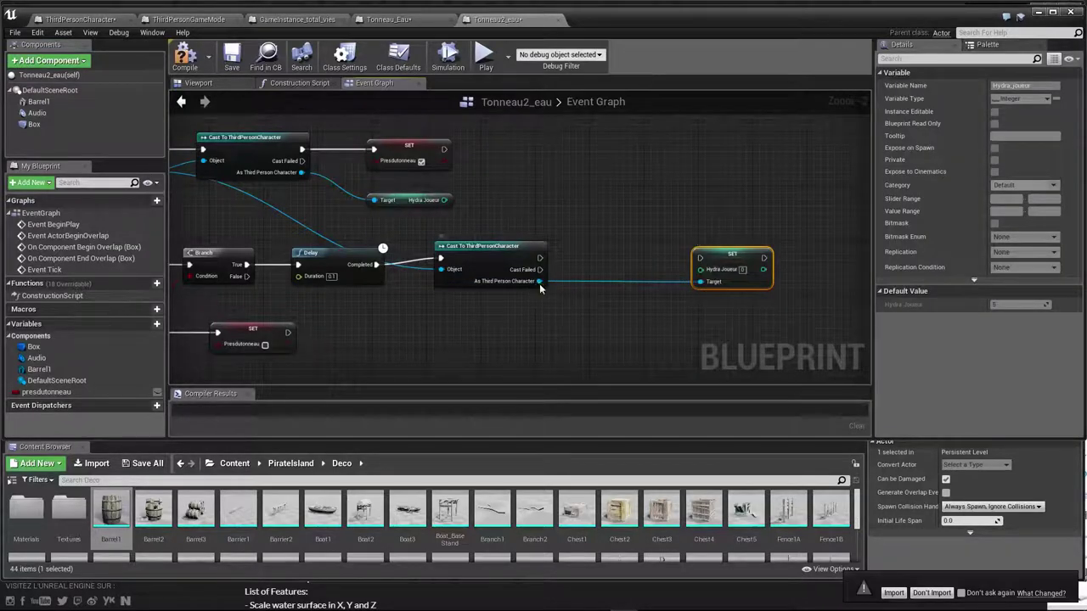
left_click_drag(538, 281, 559, 315)
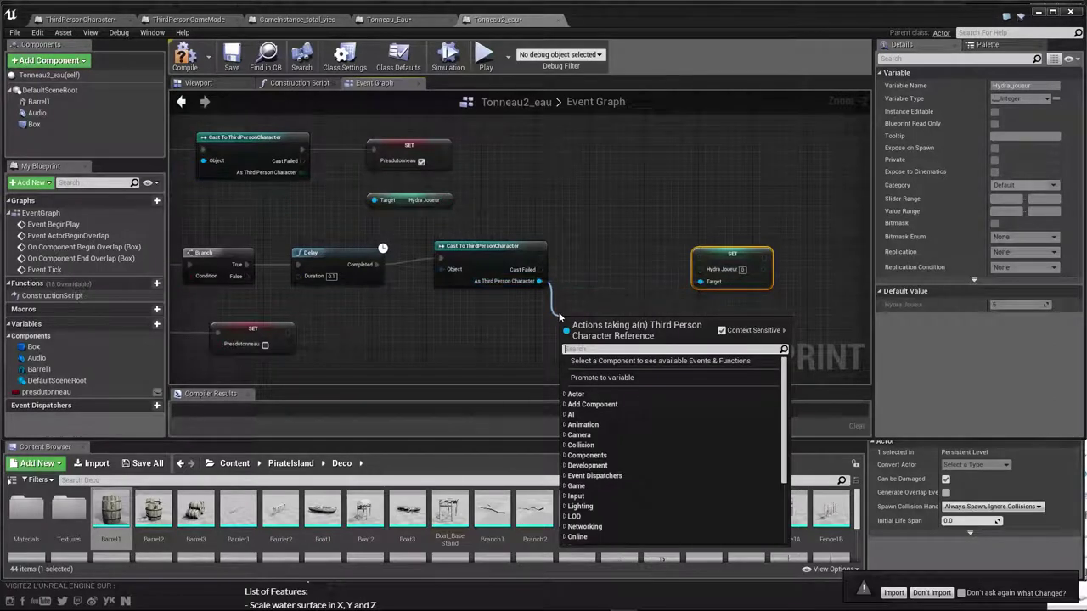
type("get")
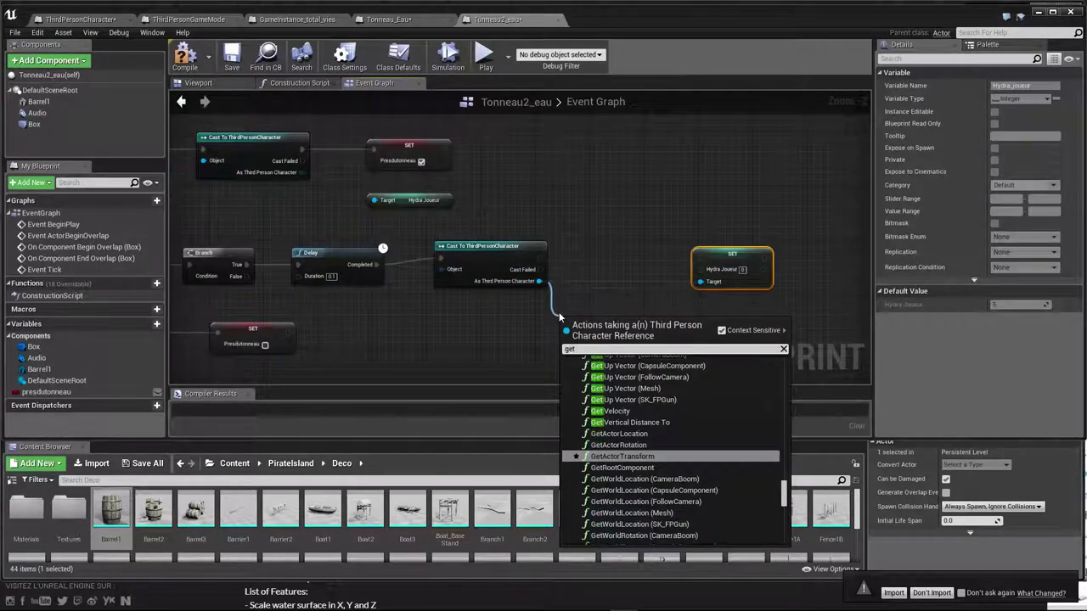
type(" hy")
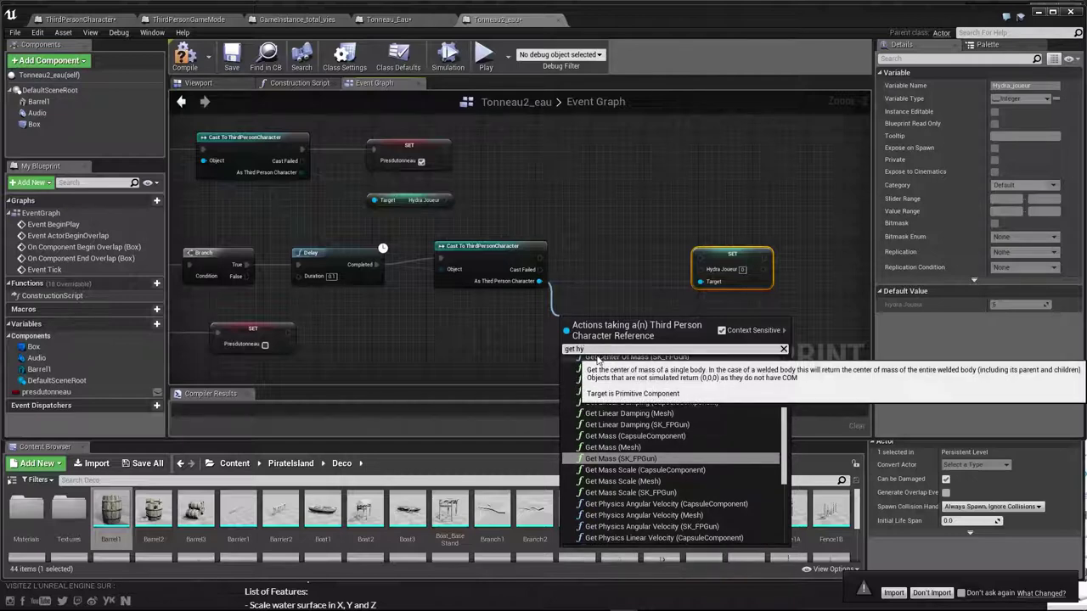
type("dra")
key("Return")
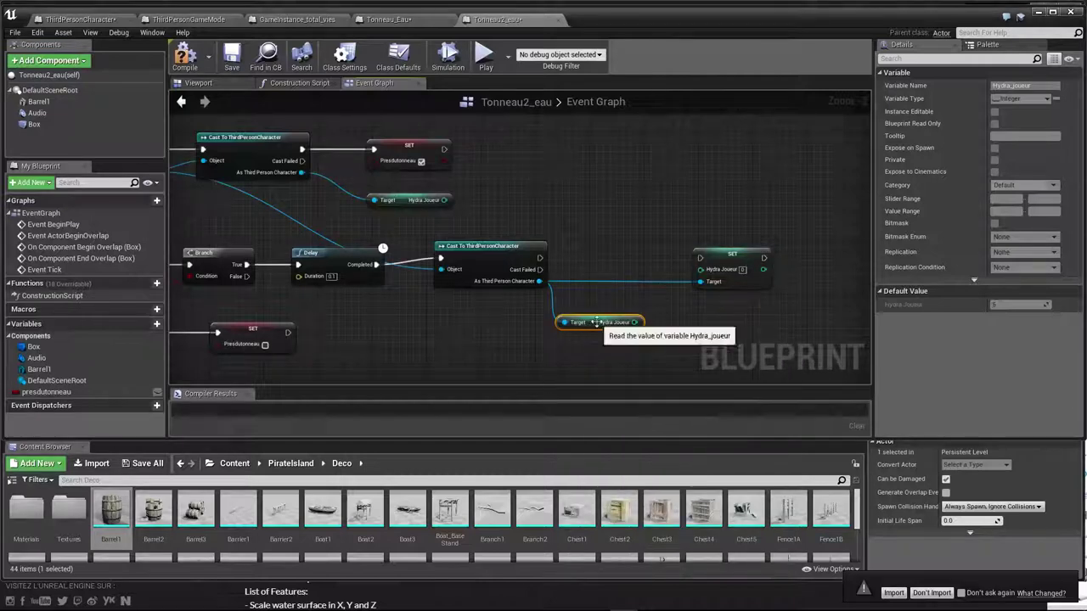
right_click_drag(598, 358, 502, 341)
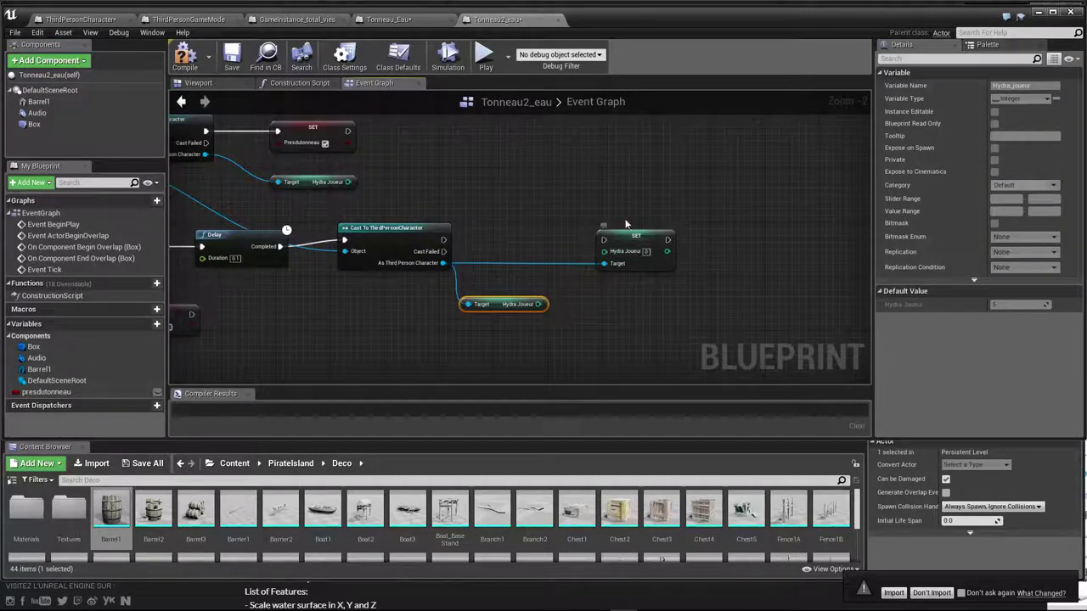
left_click_drag(628, 236, 699, 237)
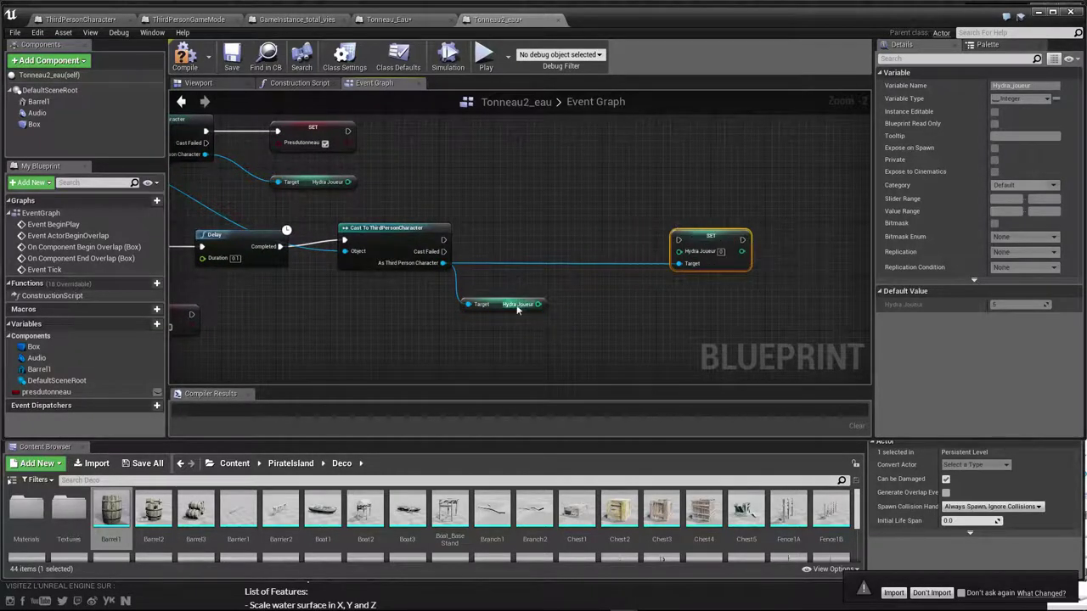
left_click_drag(538, 304, 608, 311)
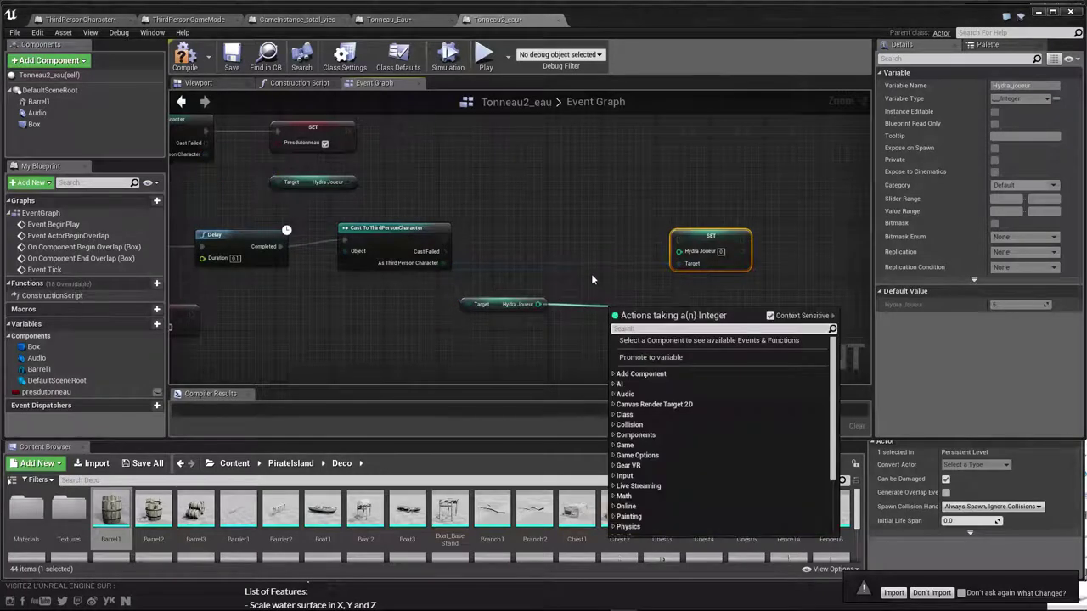
- Add 1 to Hydra Joueur with an Integer + Integer node and wire the sum into Set Hydra Joueur
type("int")
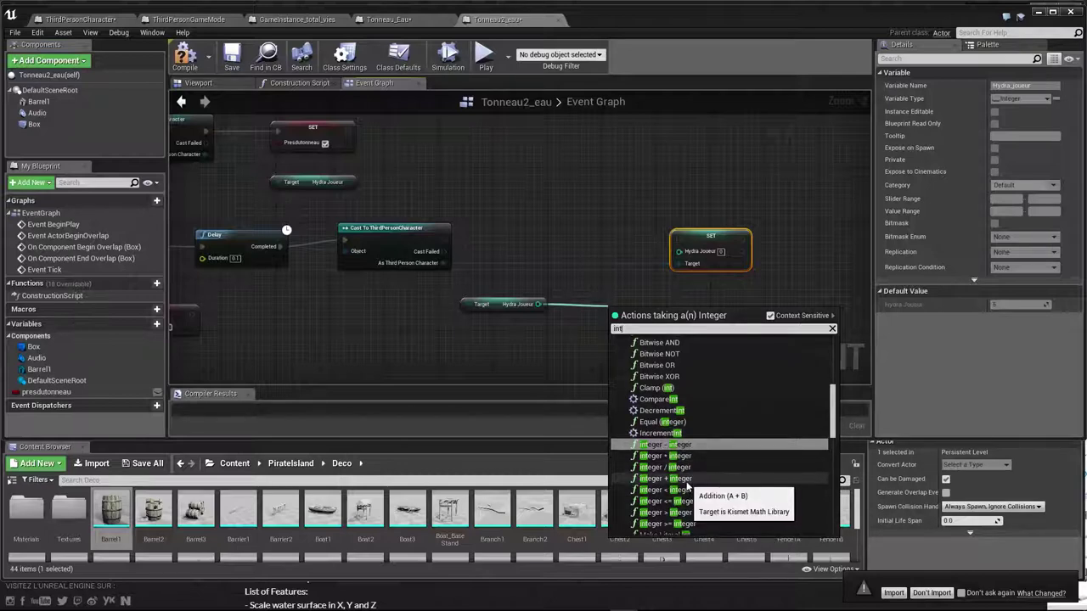
left_click(688, 486)
left_click_drag(641, 307, 613, 304)
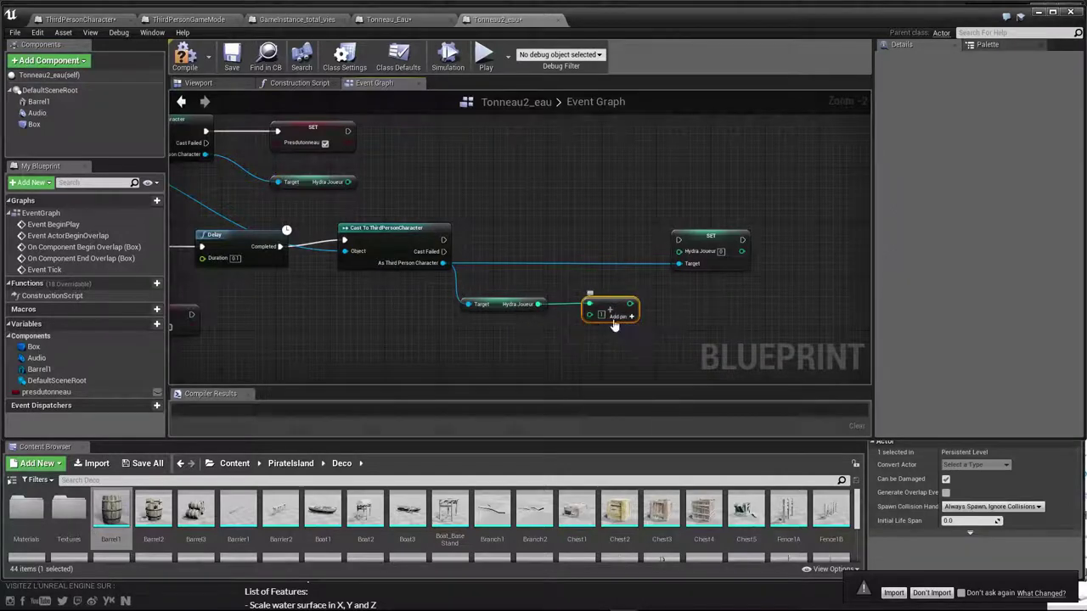
left_click_drag(630, 303, 678, 252)
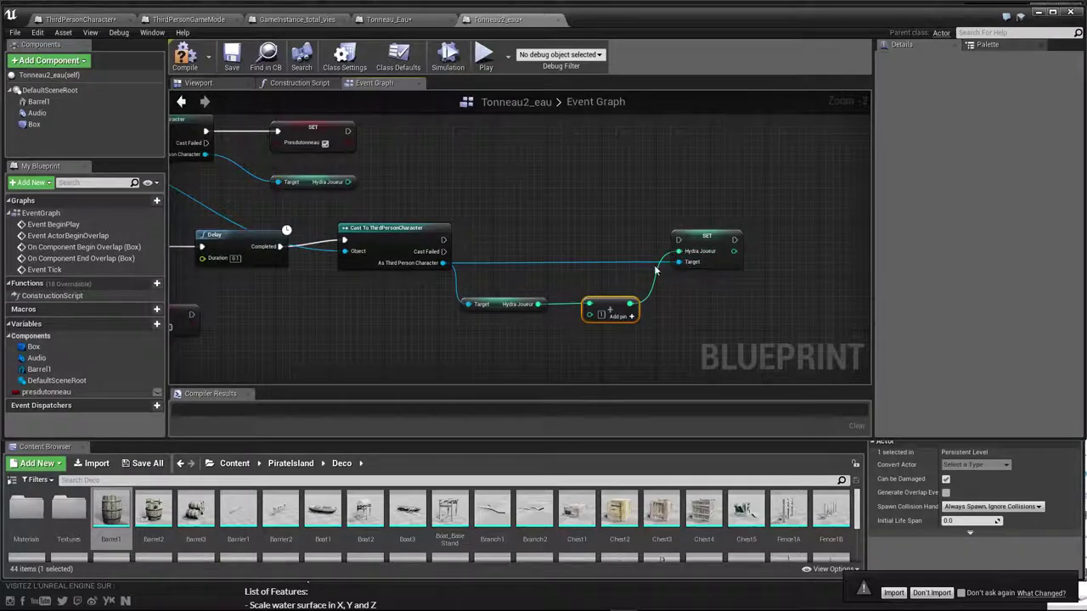
right_click_drag(345, 334, 681, 337)
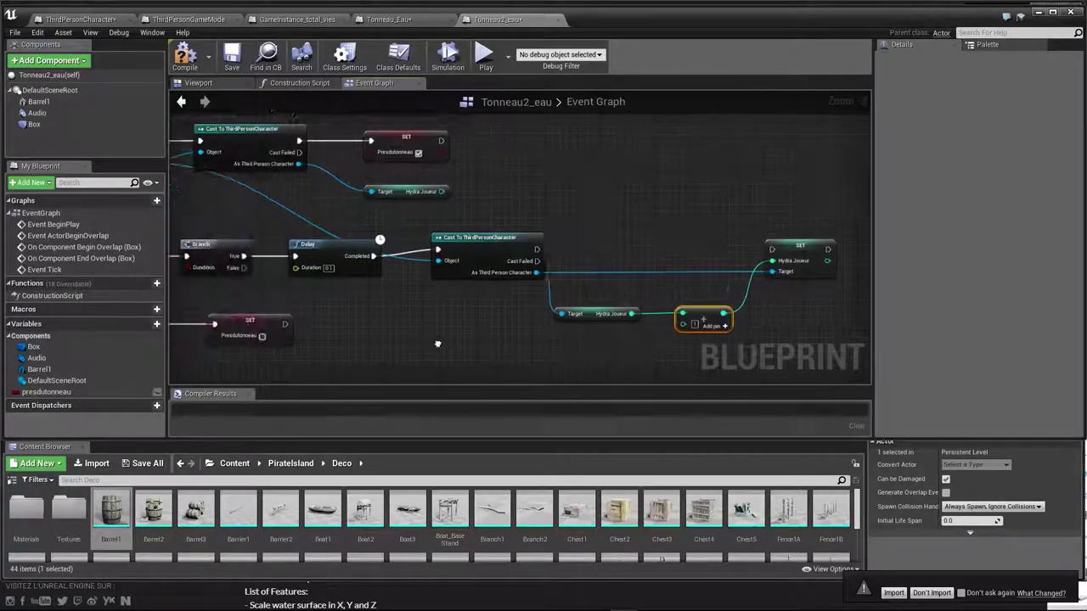
right_click_drag(594, 322, 570, 321)
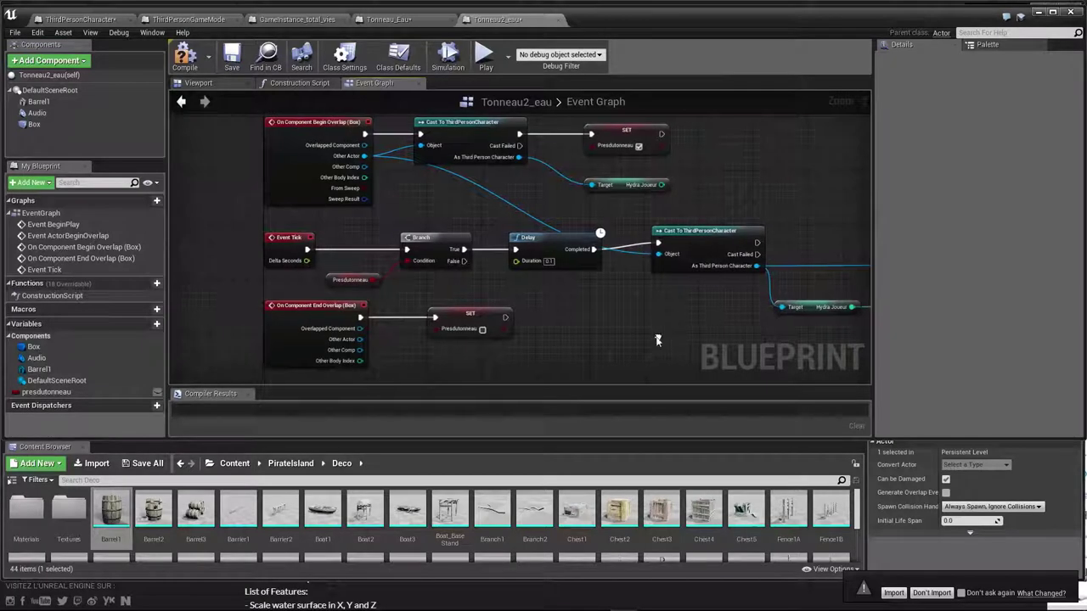
mouse_move(667, 369)
right_mouse_down()
mouse_move(508, 333)
mouse_move(456, 361)
right_mouse_up()
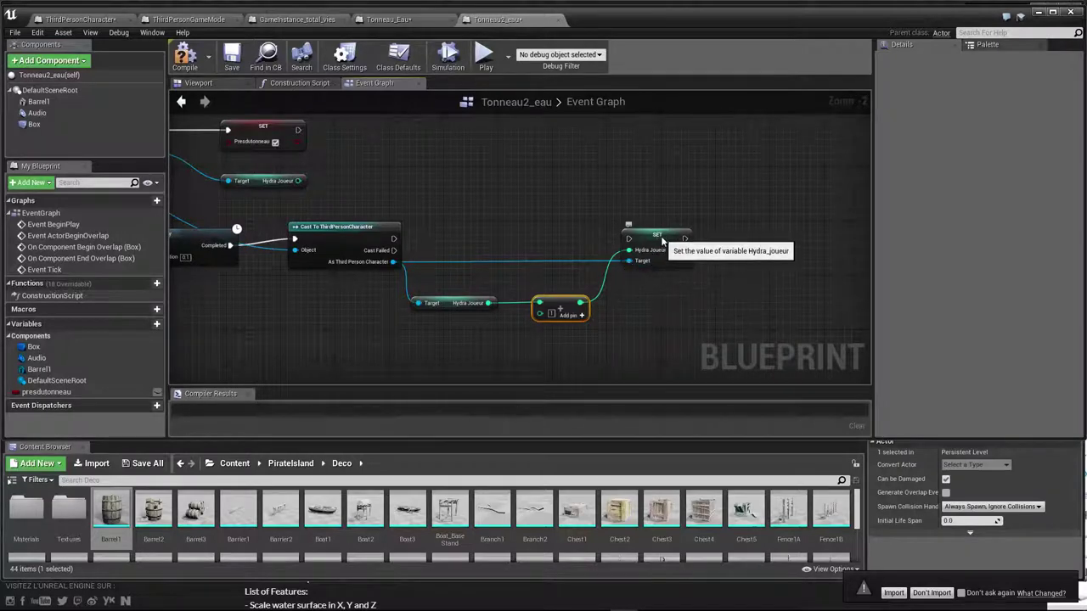
left_click_drag(661, 242, 673, 245)
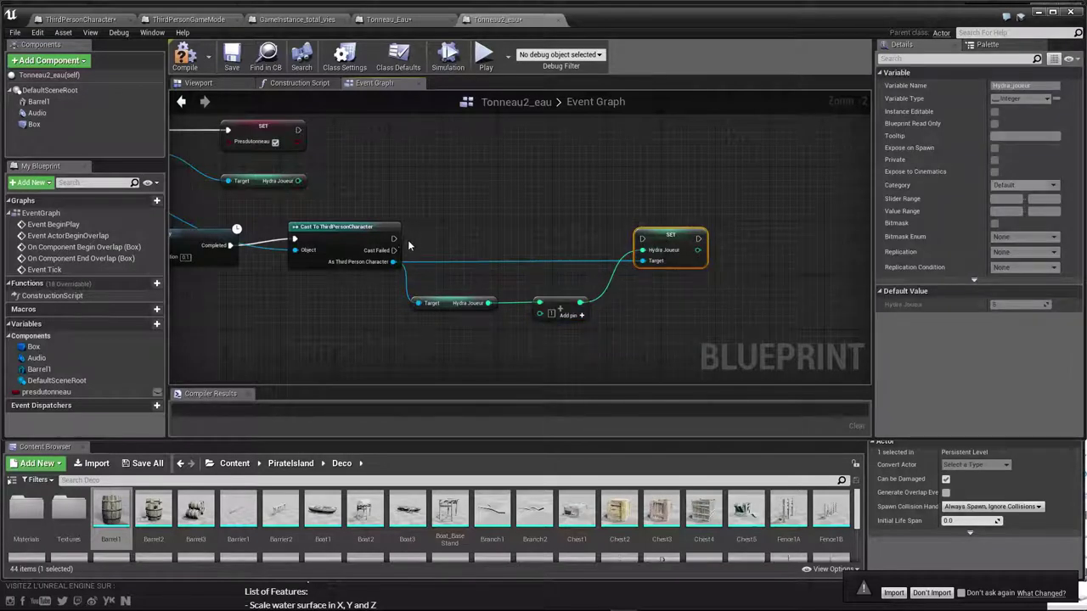
- Add a Branch node after the Cast execution output to gate the Hydra Joueur update
left_click_drag(394, 239, 514, 239)
type("branch")
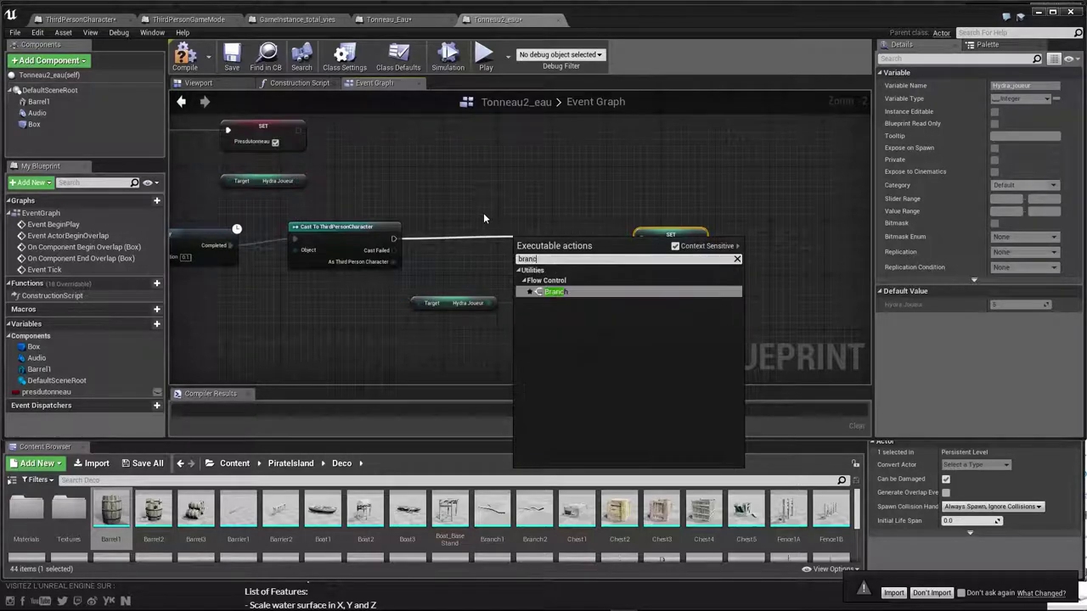
key("Return")
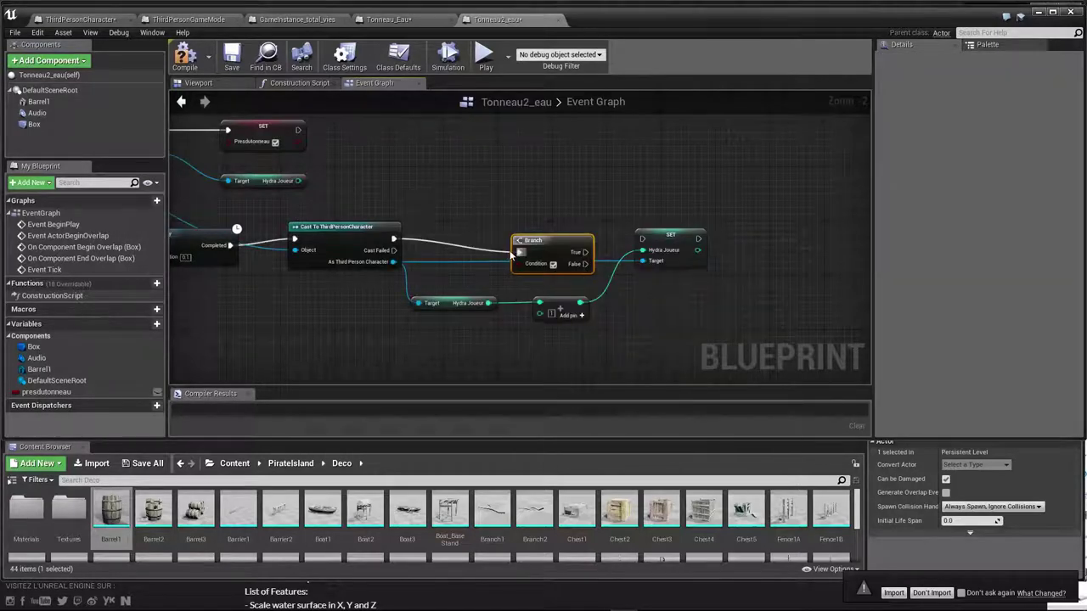
mouse_move(540, 241)
left_mouse_down()
mouse_move(540, 208)
mouse_move(642, 238)
left_mouse_up()
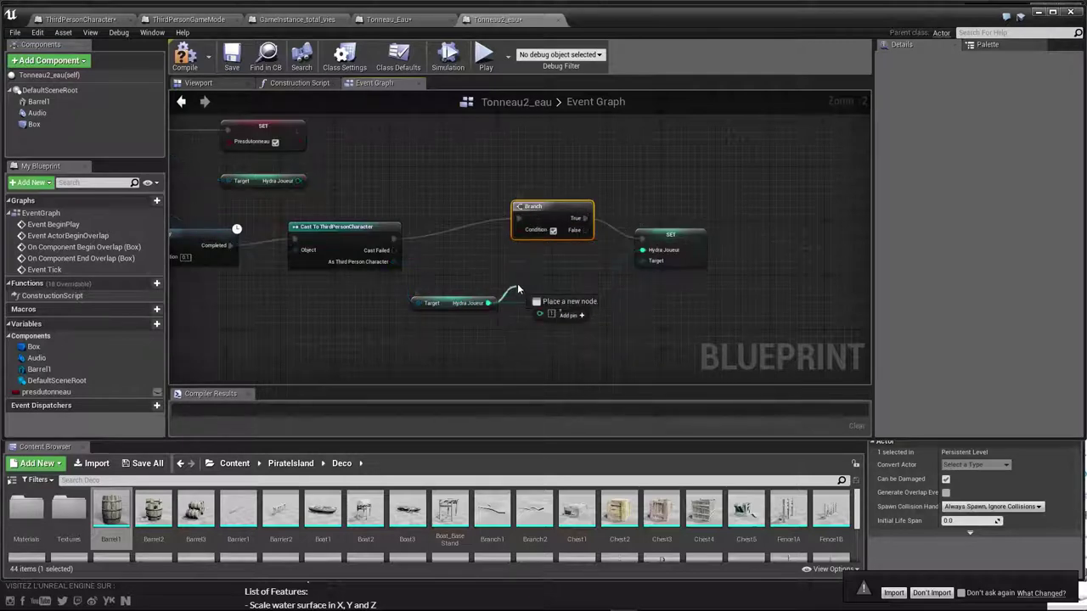
- Feed an integer less-than comparison on Hydra Joueur into the Branch condition and tidy the nodes
left_click_drag(488, 304, 520, 273)
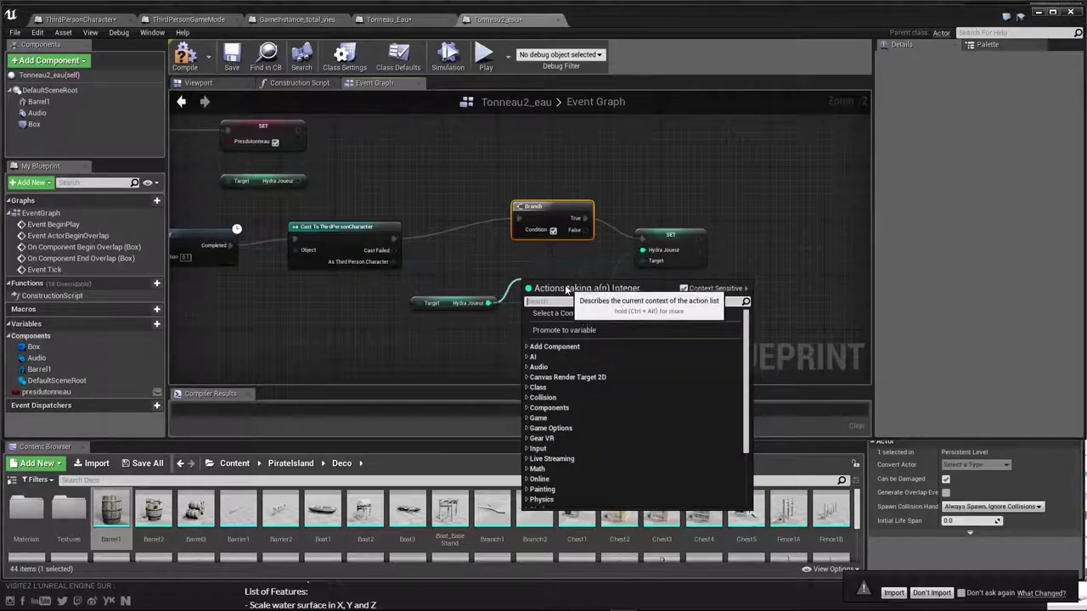
type("integer")
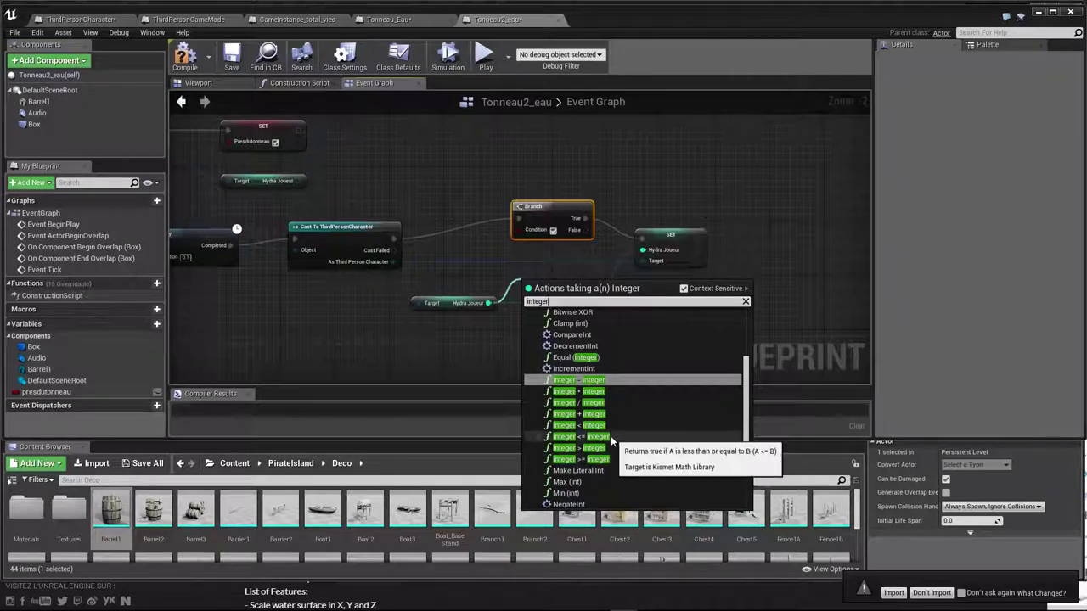
left_click(598, 432)
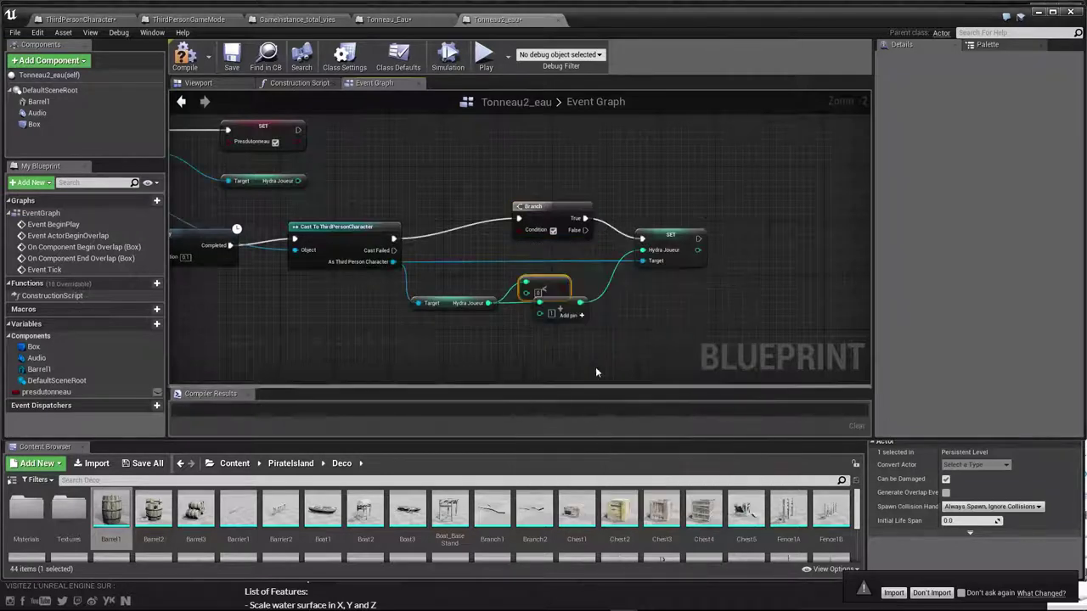
left_click_drag(562, 289, 520, 240)
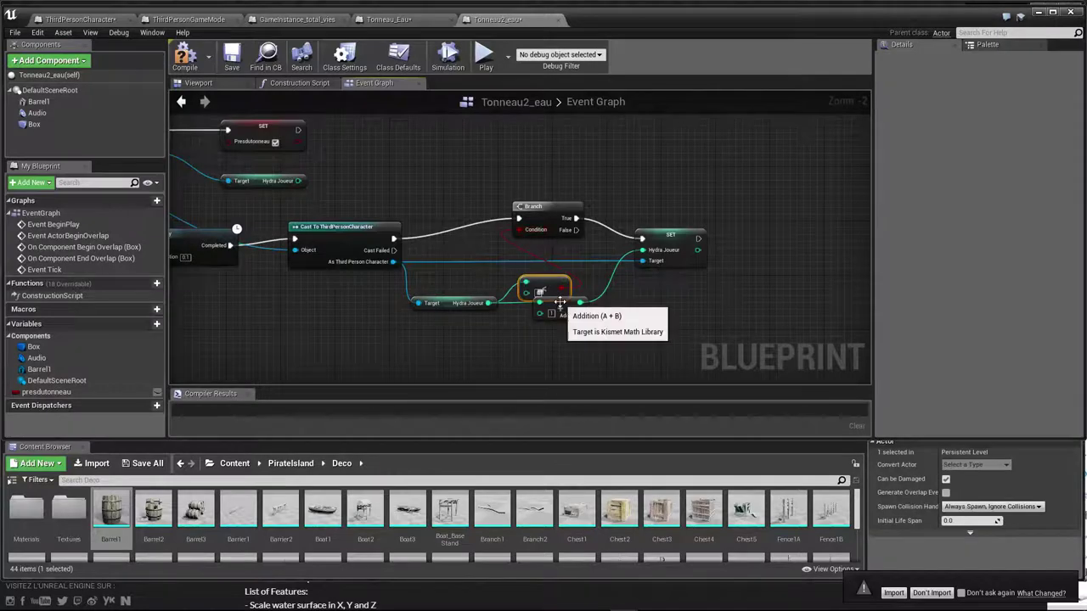
left_click_drag(561, 314, 563, 345)
left_click_drag(520, 293, 529, 293)
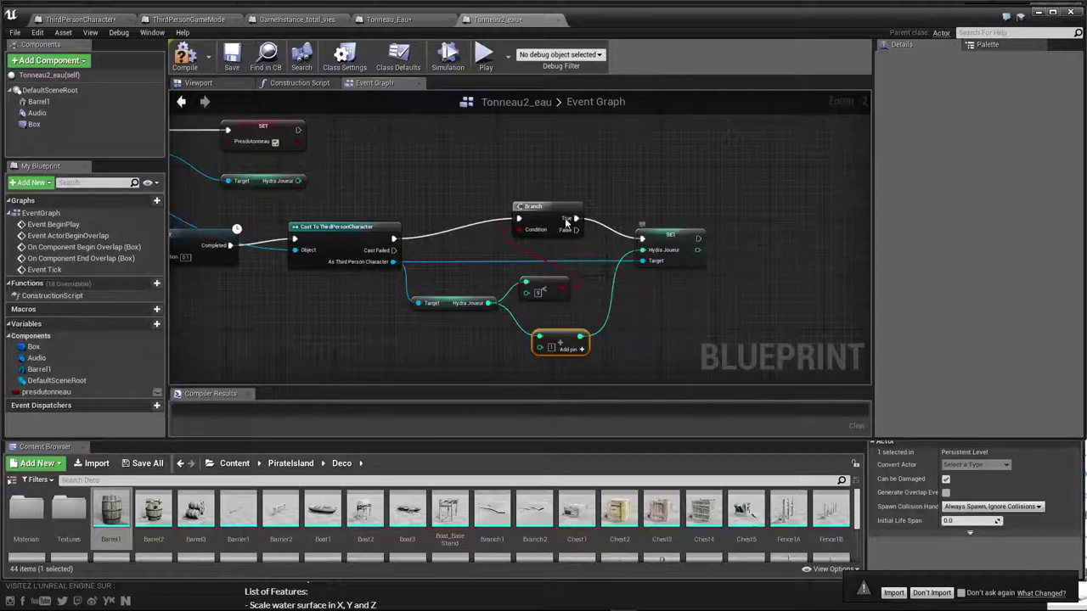
left_click_drag(556, 213, 527, 213)
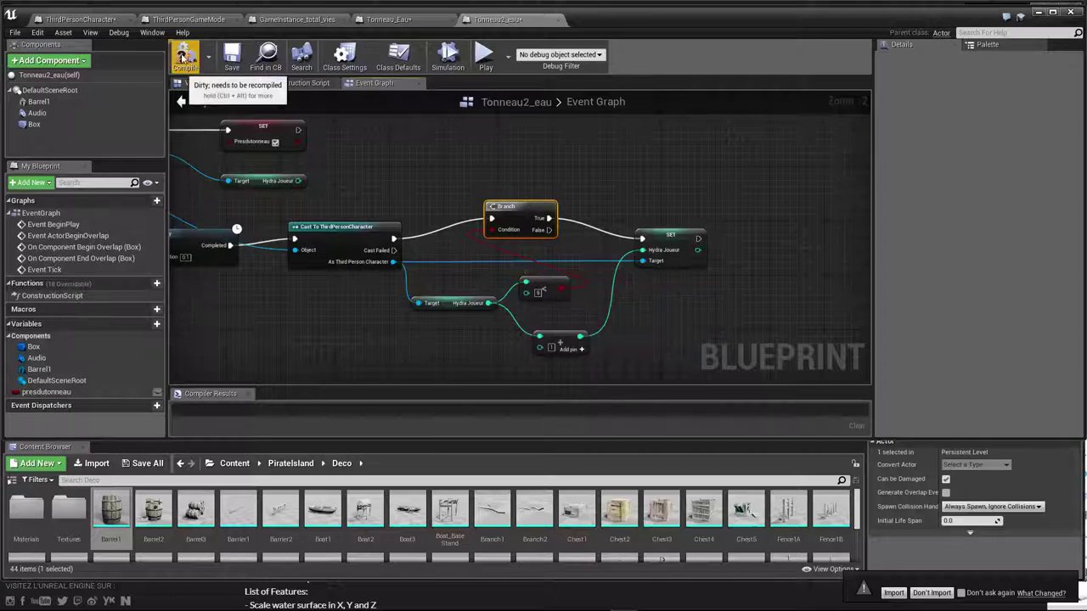
- Compile the Tonneau2_eau blueprint and look over the overlap and tick events
left_click(230, 61)
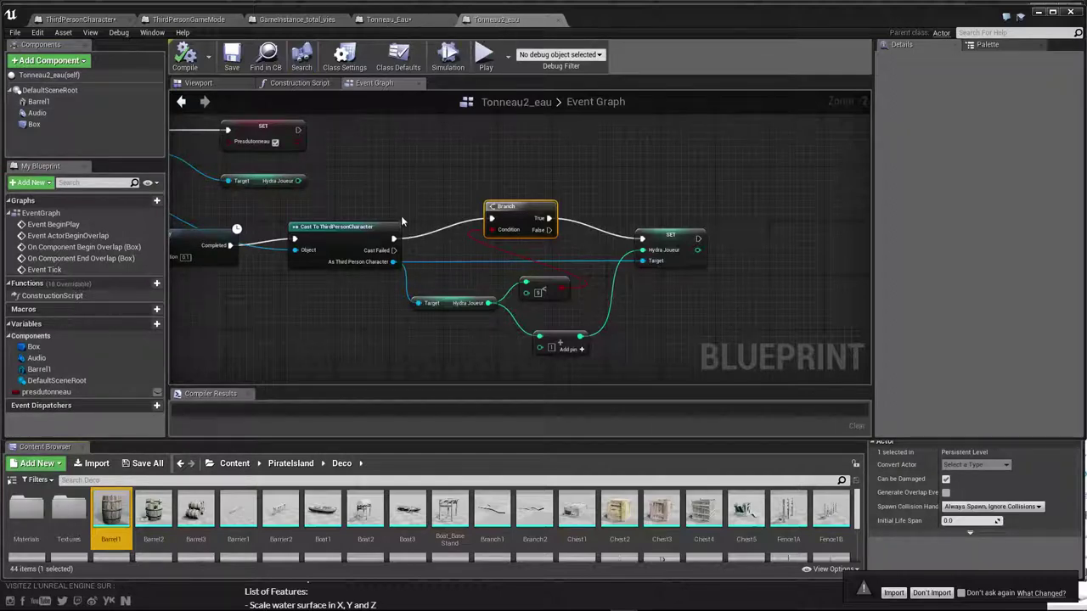
scroll(387, 214, "down", 2)
scroll(388, 205, "up", 2)
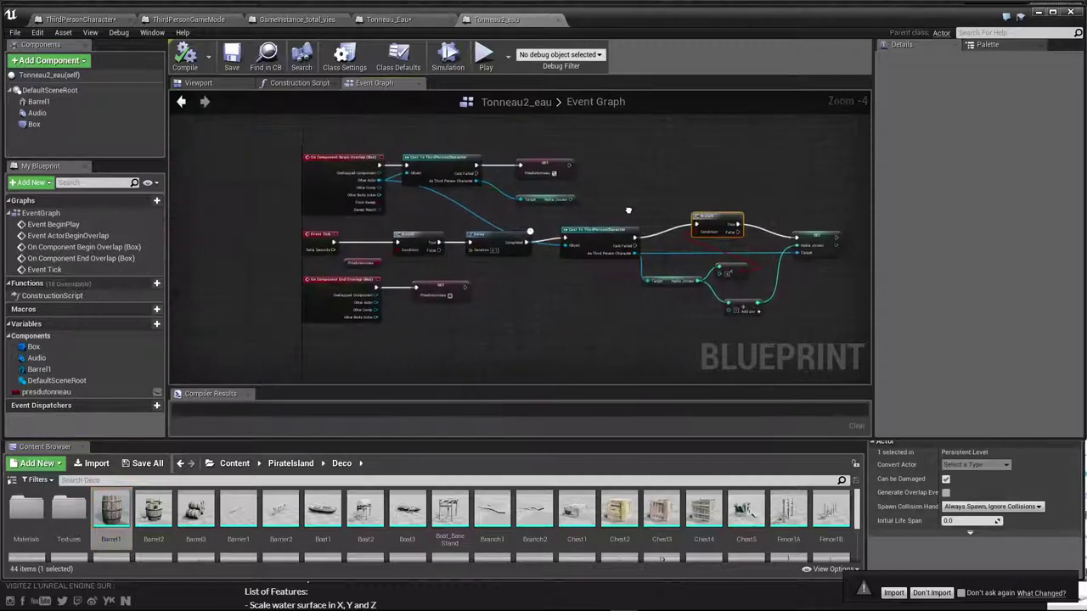
scroll(329, 202, "up", 1)
right_click_drag(330, 203, 477, 254)
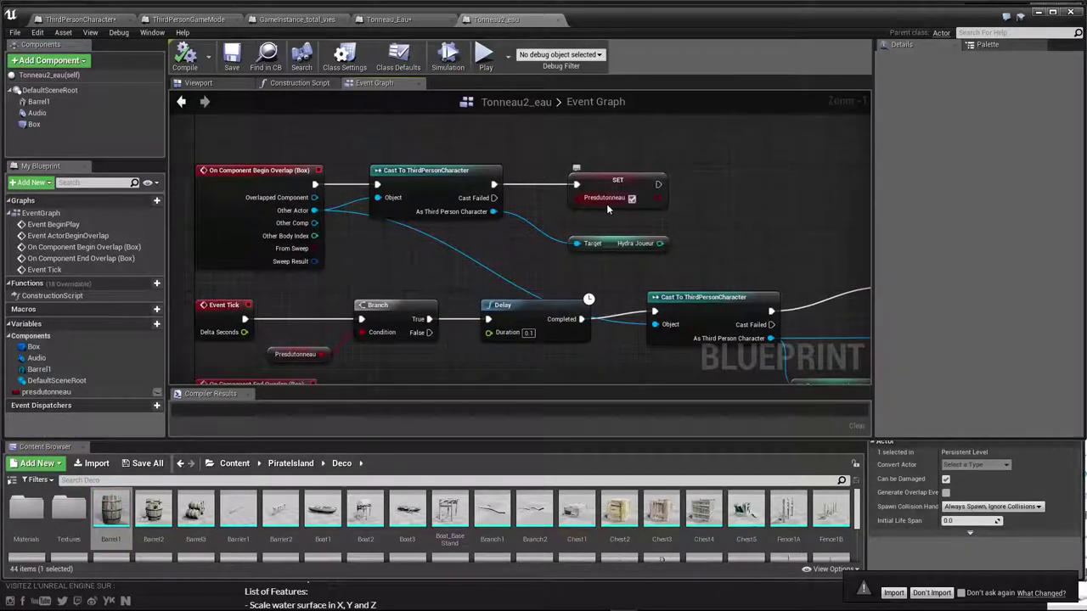
- Review the End Overlap, Branch, comparison and addition nodes, then reveal the level viewport
right_click_drag(405, 281, 401, 176)
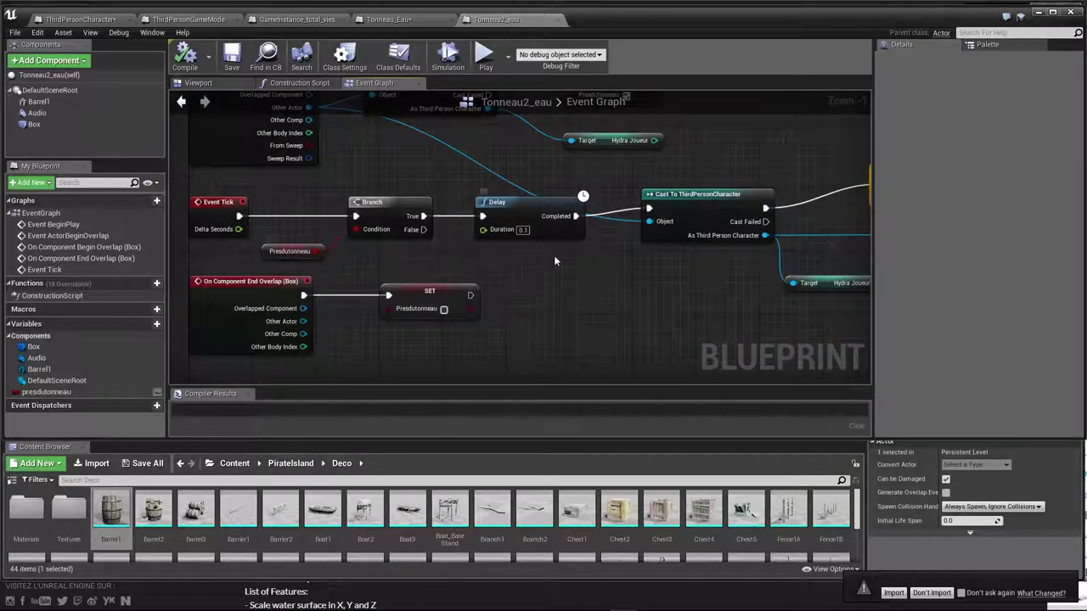
right_click_drag(554, 260, 358, 212)
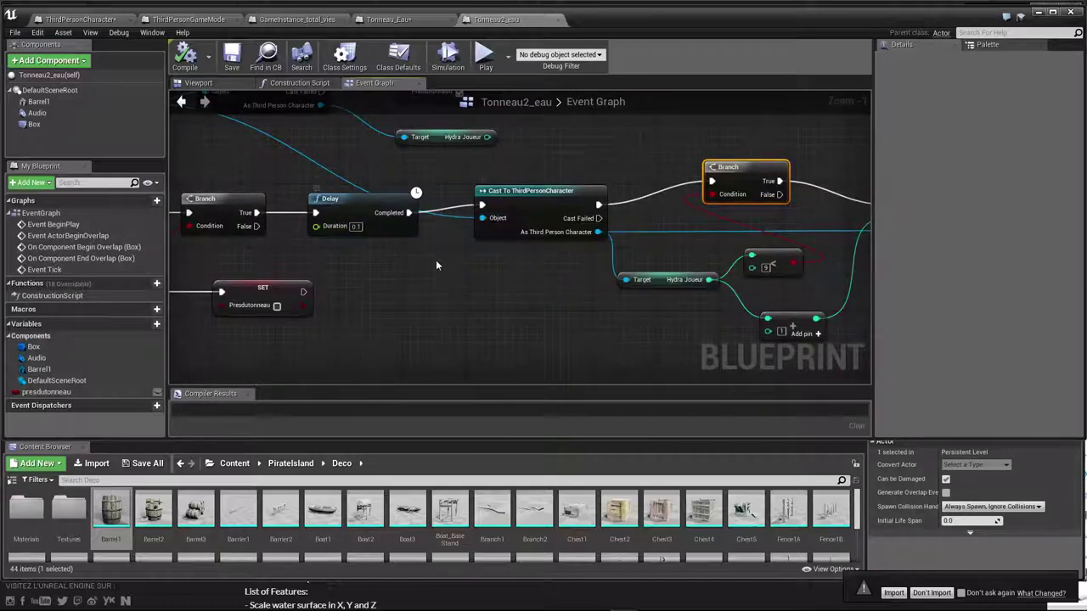
right_click_drag(478, 282, 258, 296)
right_click(258, 296)
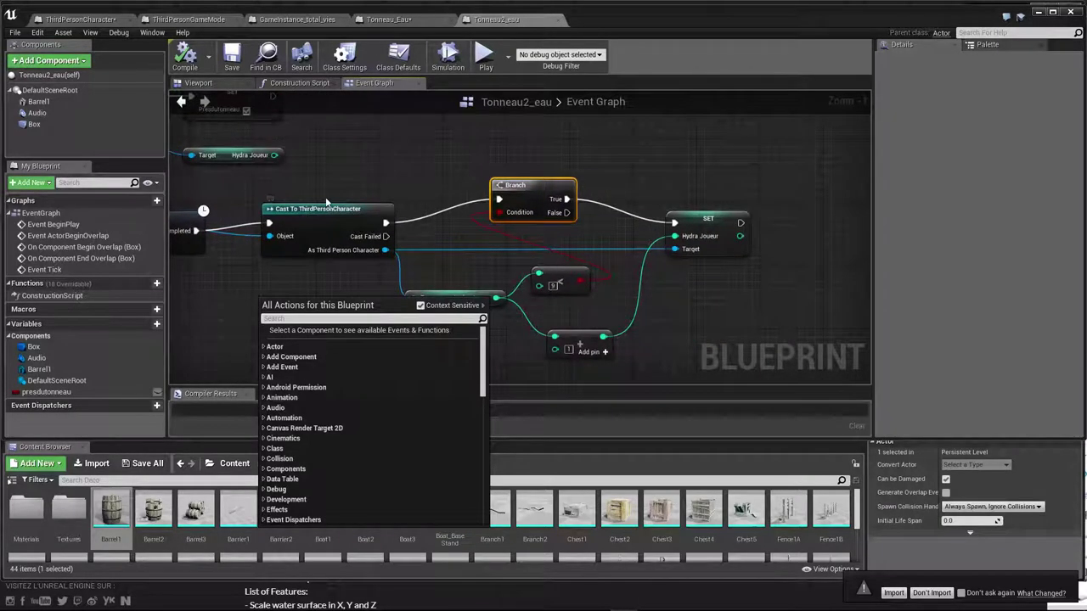
left_click(311, 268)
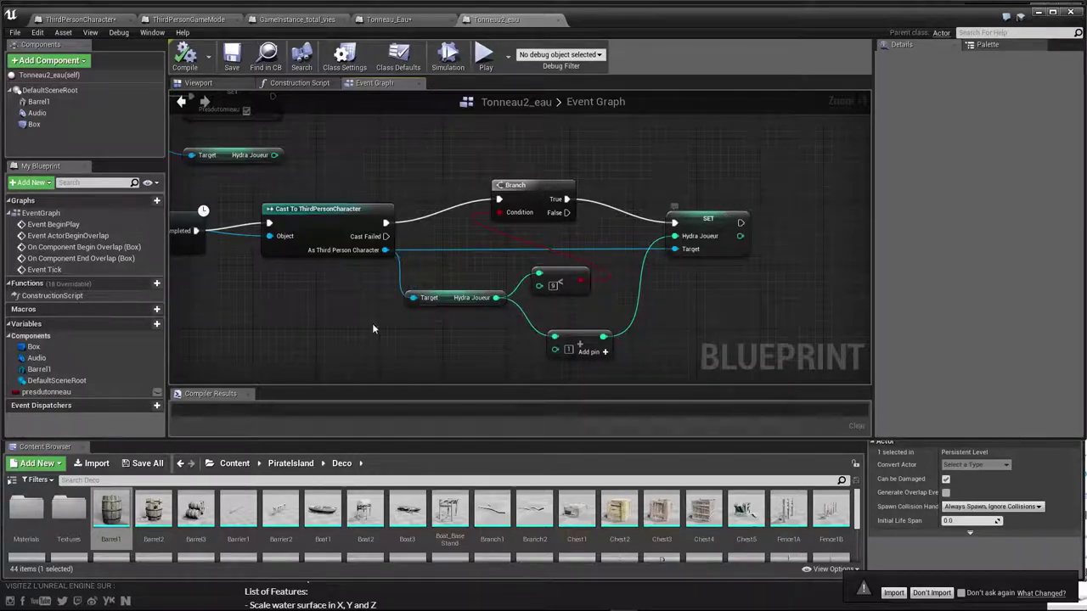
scroll(328, 334, "down", 3)
right_click_drag(322, 329, 514, 327)
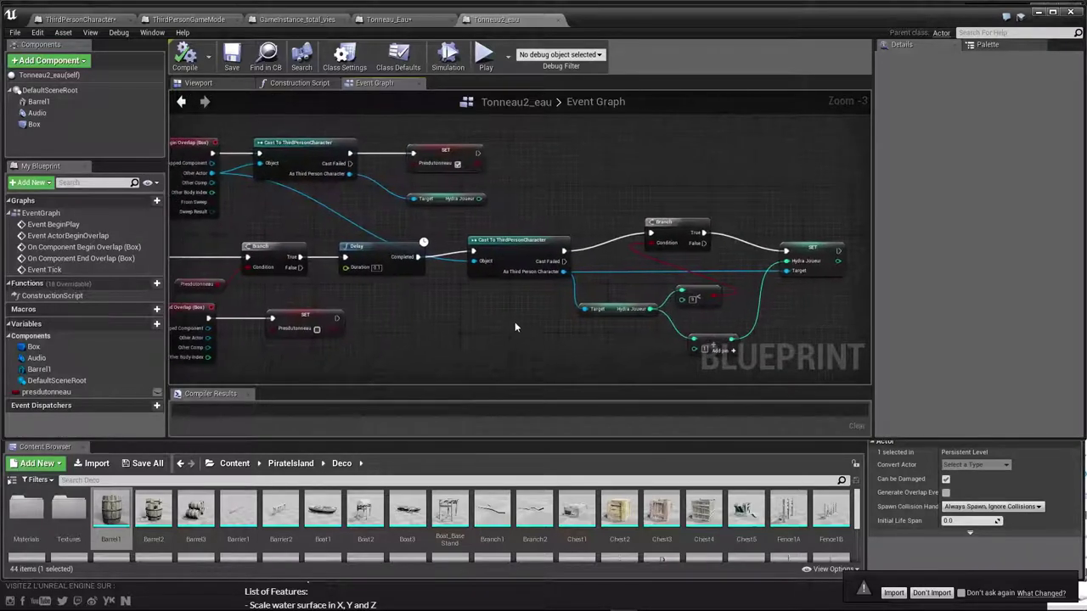
left_click_drag(681, 24, 680, 475)
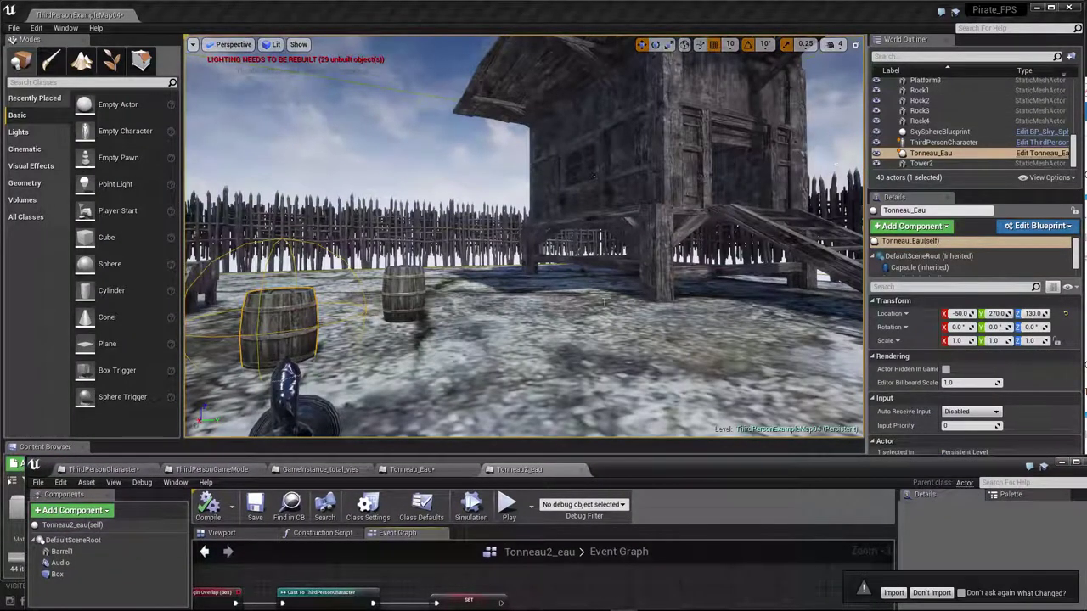
- Play-test the barrel level in the editor with Alt+P, then stop it with Esc
middle_click_drag(600, 240, 630, 170)
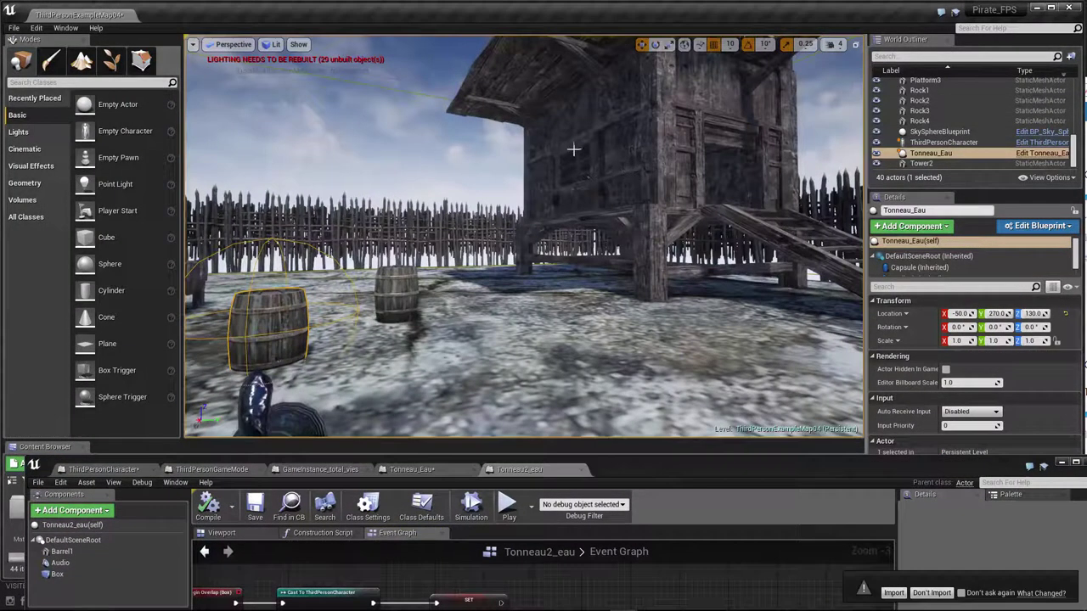
key("alt+p")
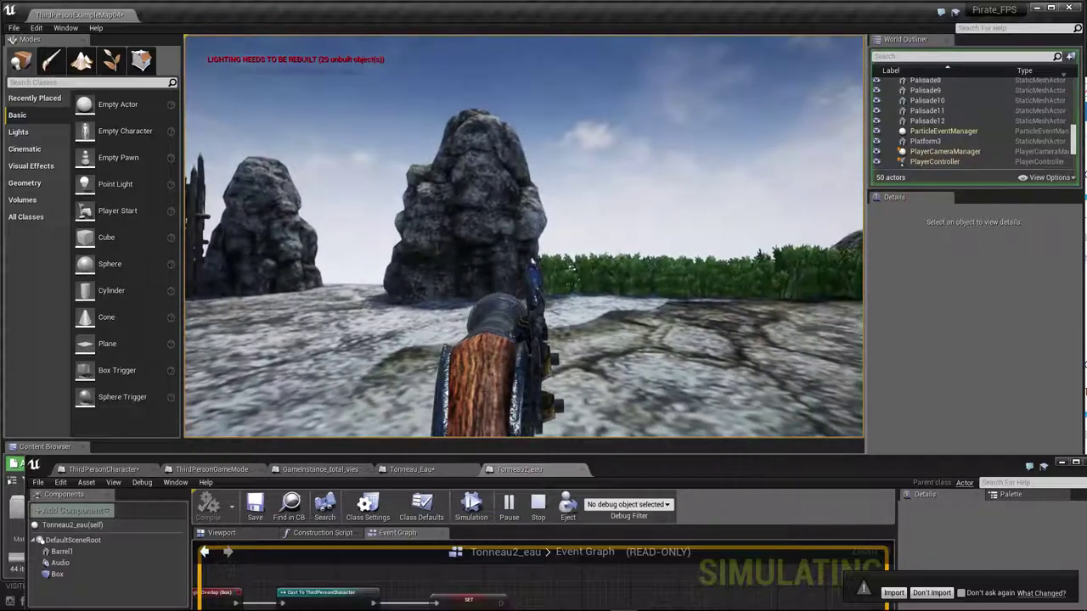
key("Escape")
mouse_move(721, 466)
left_mouse_down()
mouse_move(717, 53)
mouse_move(1032, 594)
left_mouse_up()
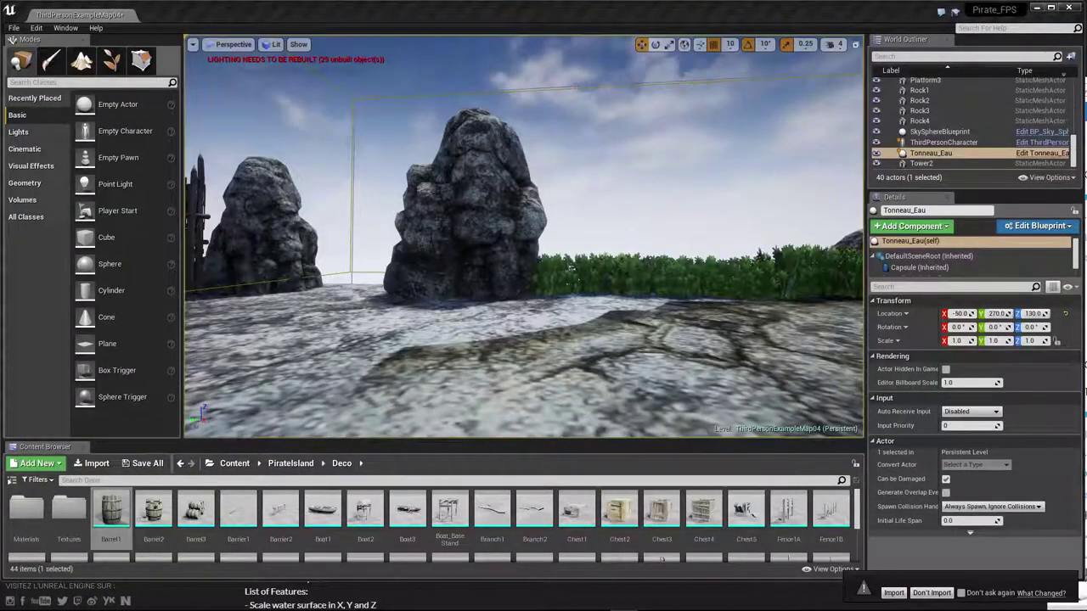
- Place a Tonneau_Eau barrel from Content > ThirdPersonBP > Blueprints into the level, then select the original barrel
left_click(235, 463)
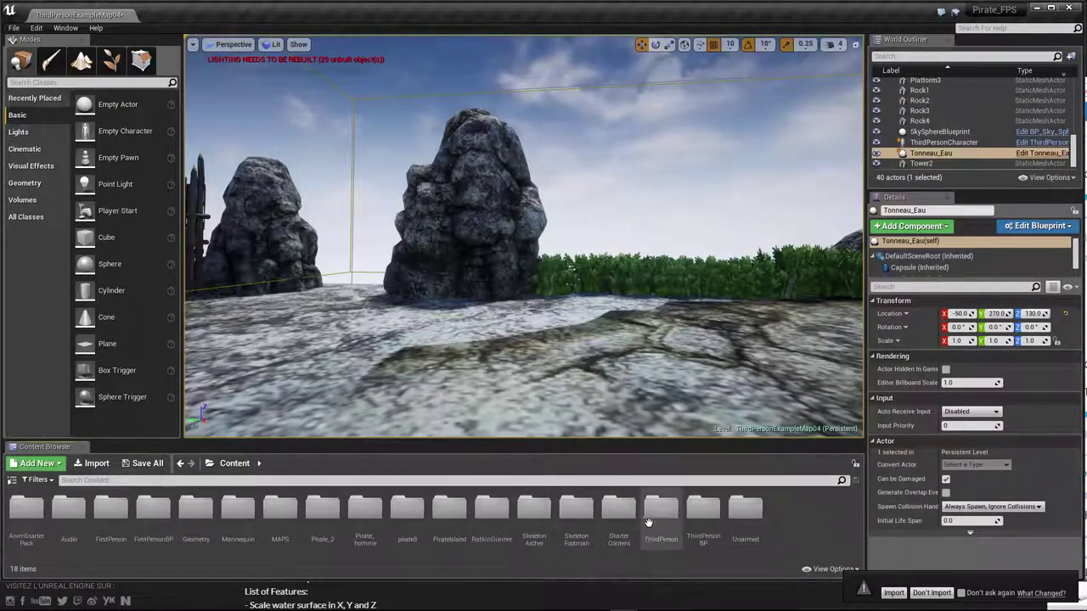
double_click(703, 510)
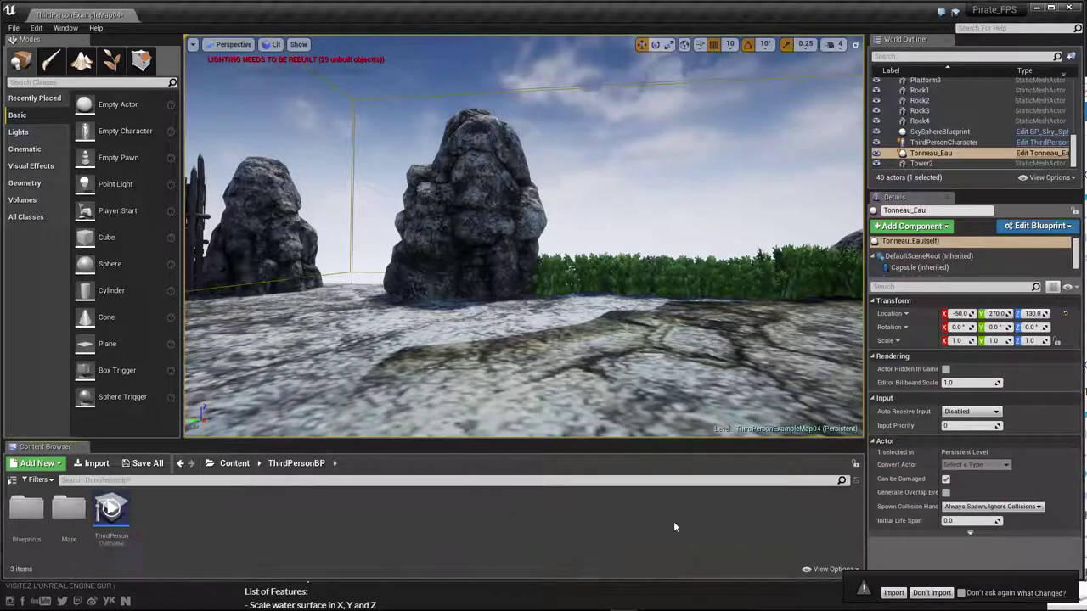
double_click(26, 510)
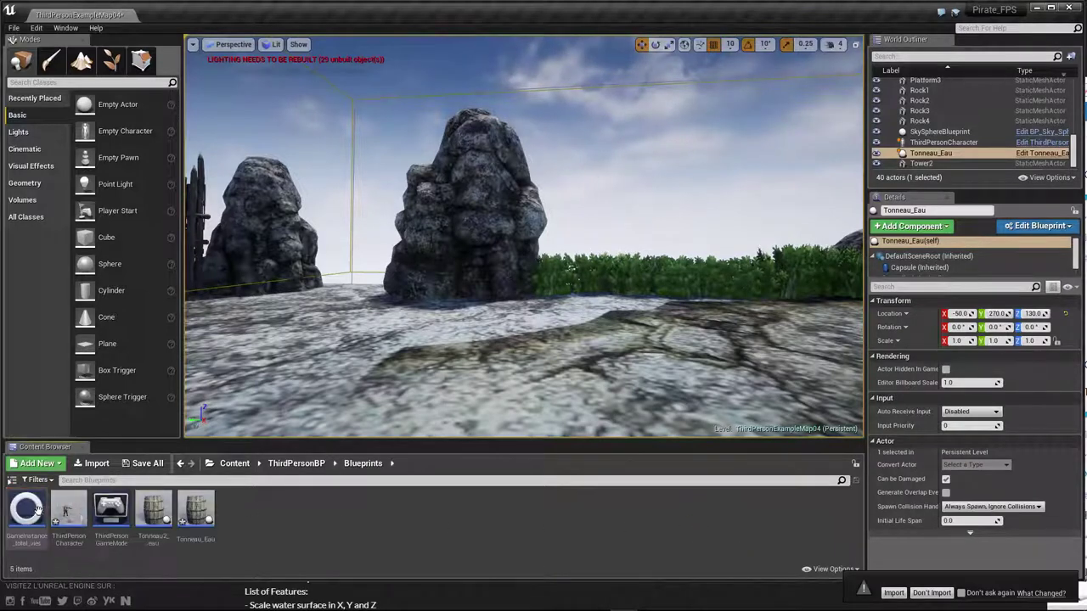
left_click(196, 514)
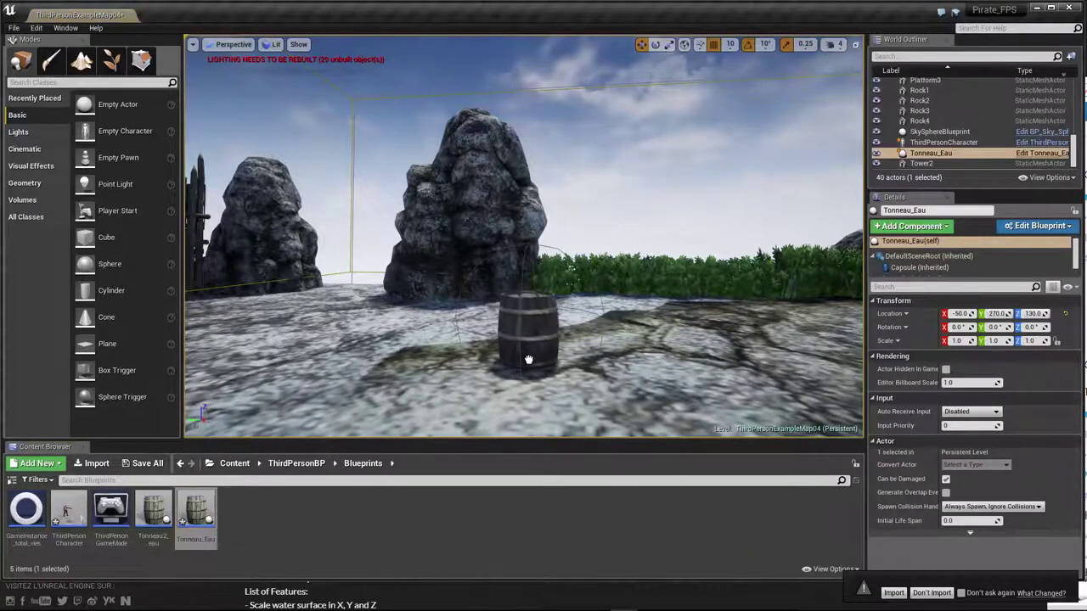
left_click_drag(382, 421, 523, 349)
key("f")
right_click_drag(692, 234, 692, 233)
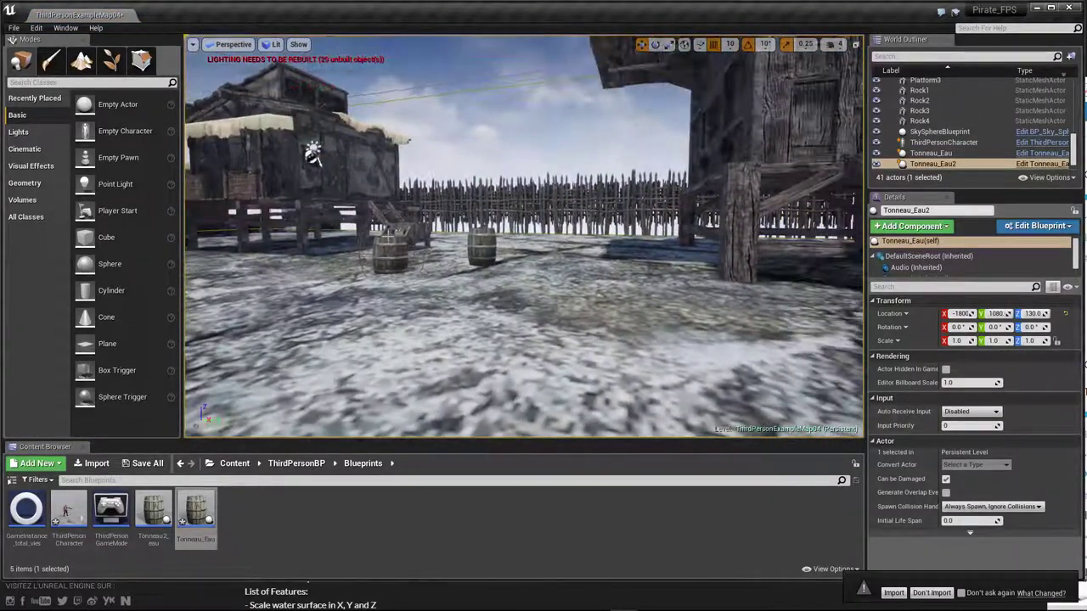
left_click(389, 243)
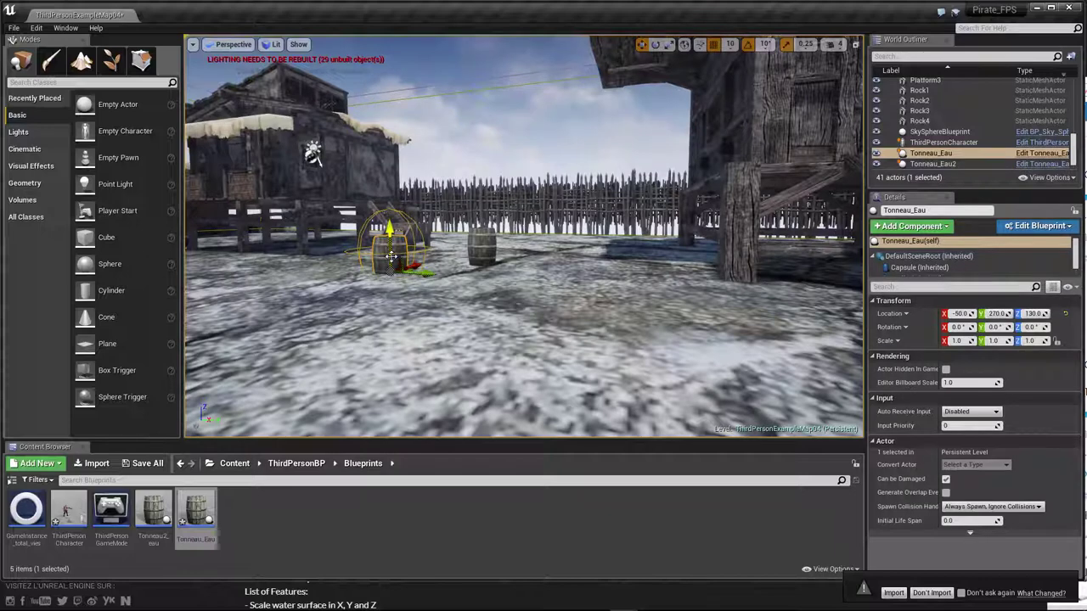